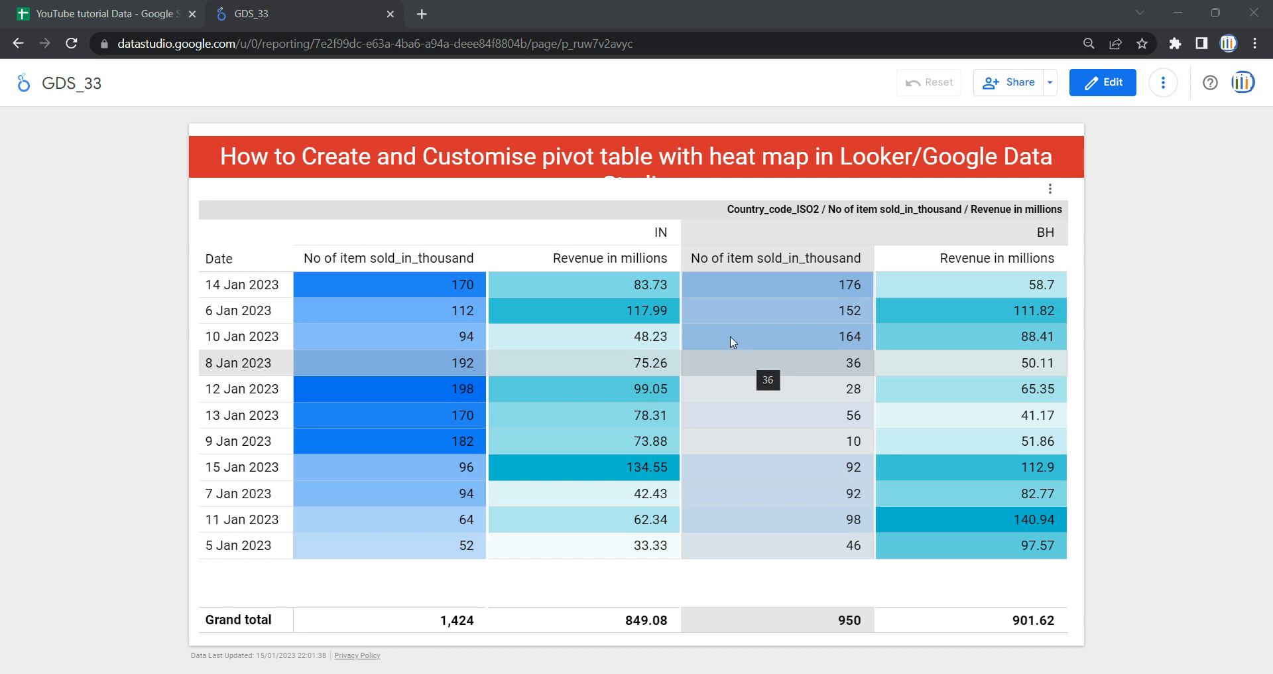
- Switch to the Google Sheets data and review the four column headers of the Pivot Data sheet
{"action": "left_click", "coordinate": [119, 15]}
{"action": "scroll", "coordinate": [176, 261], "scroll_direction": "up", "scroll_amount": 8}
{"action": "left_click", "coordinate": [142, 266]}
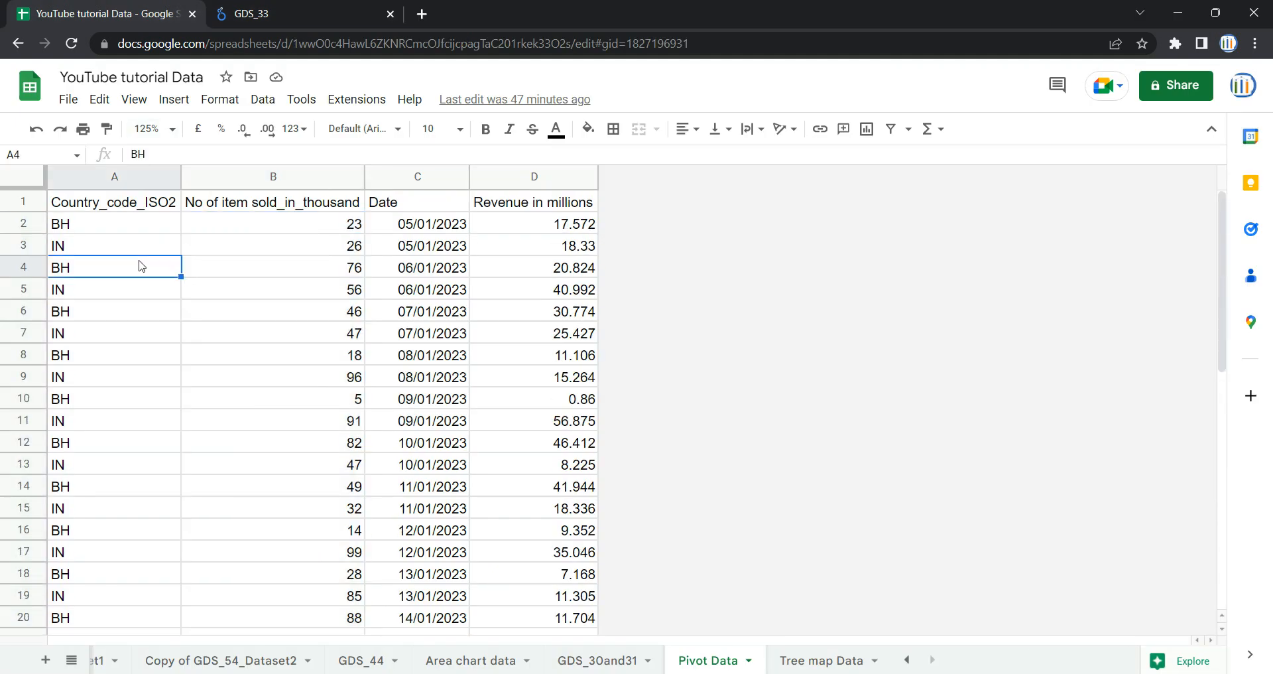
{"action": "key", "text": "ctrl+Up"}
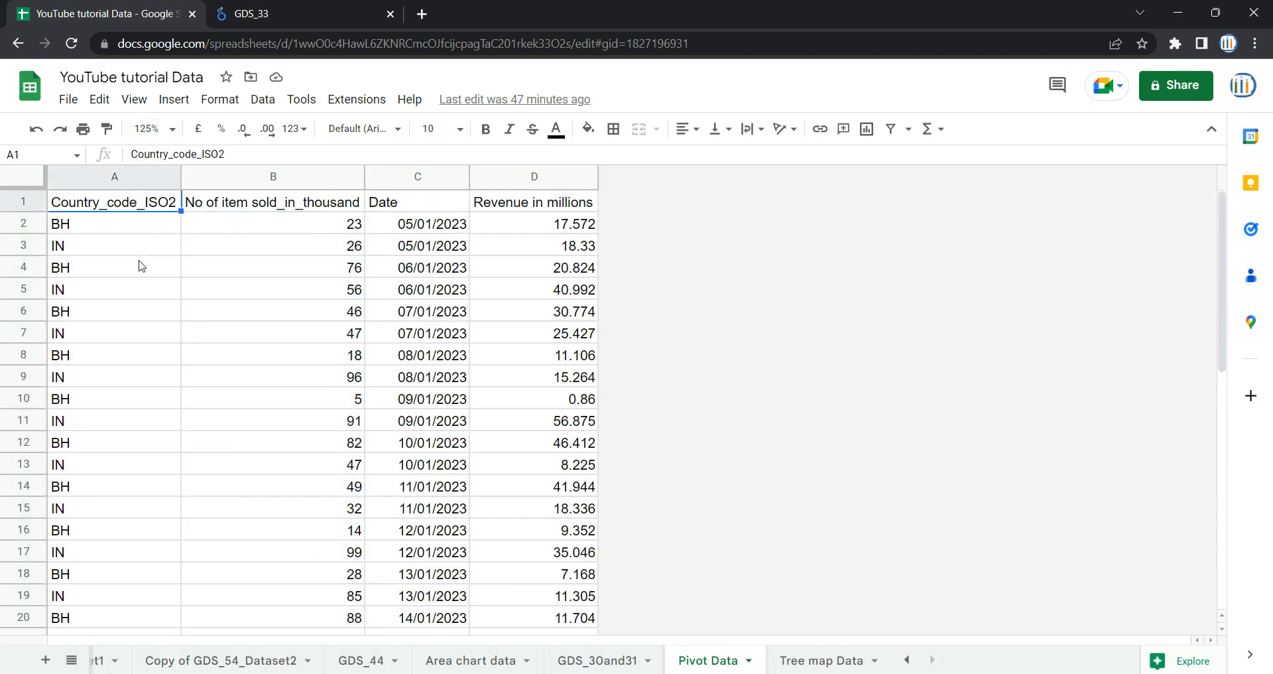
{"action": "left_click", "coordinate": [276, 206]}
{"action": "left_click", "coordinate": [425, 210]}
{"action": "left_click", "coordinate": [551, 220]}
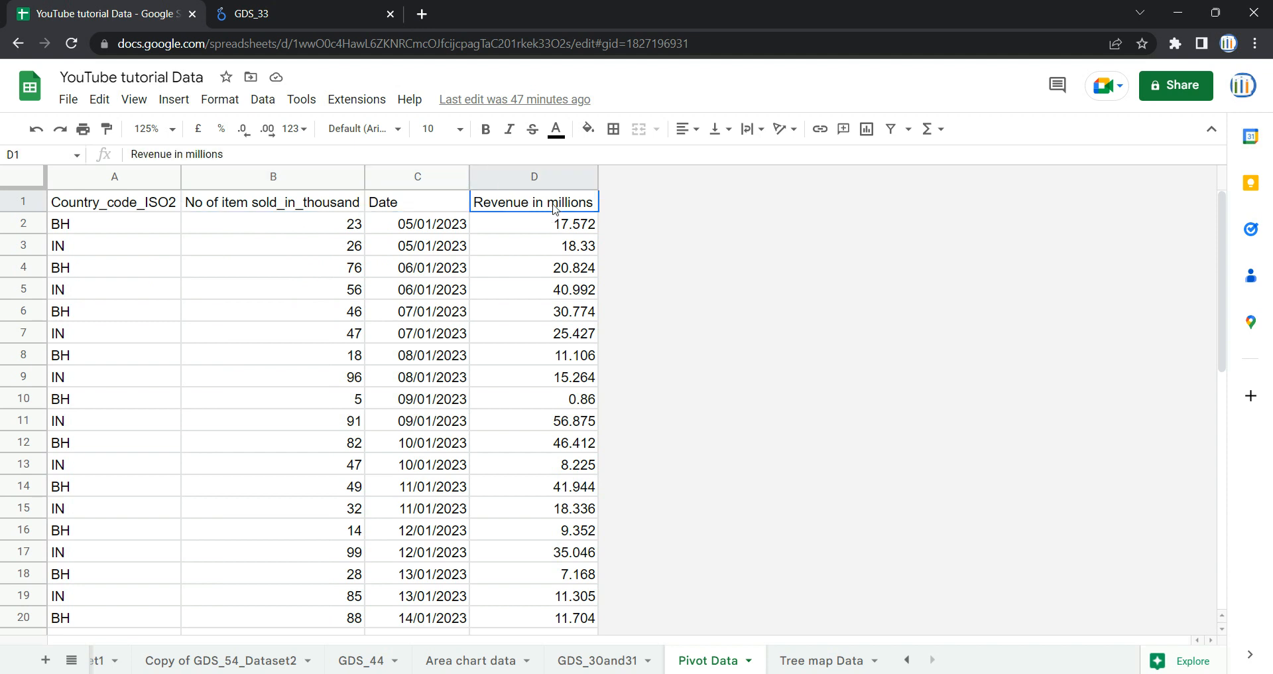
- Select columns A to D of the Pivot Data sheet and look through their rows
{"action": "left_click", "coordinate": [507, 178]}
{"action": "left_click_drag", "start_coordinate": [507, 178], "coordinate": [139, 178]}
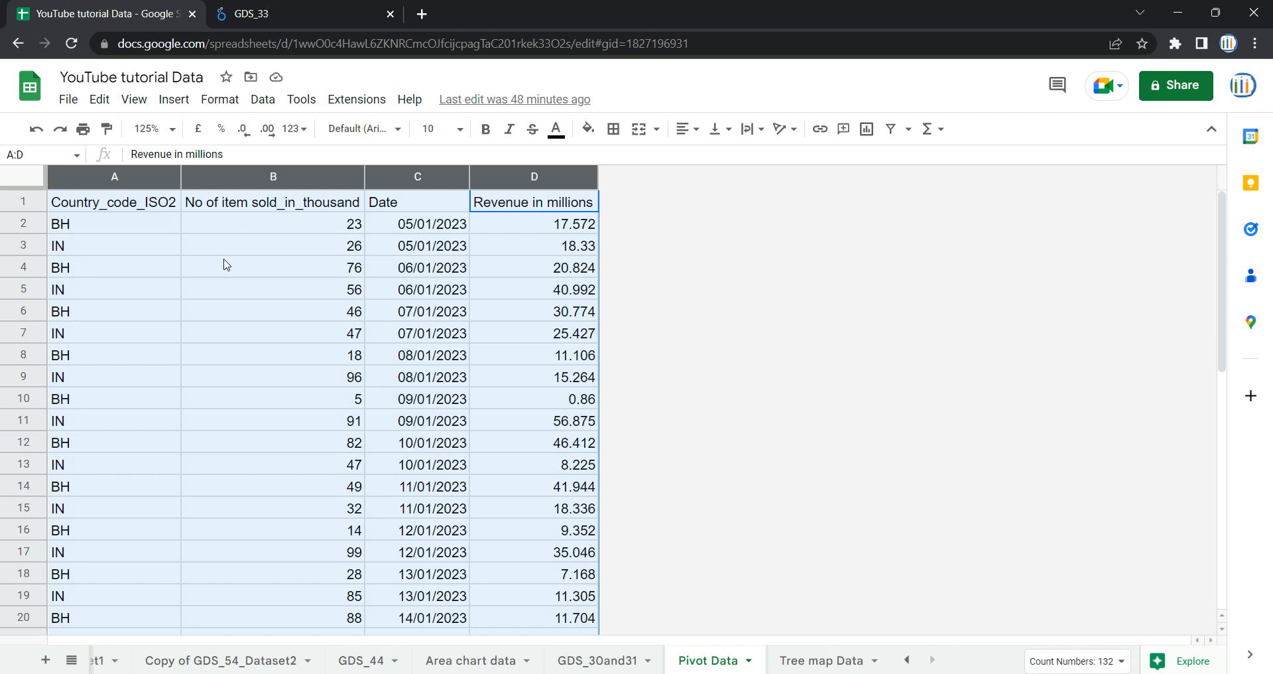
{"action": "scroll", "coordinate": [252, 373], "scroll_direction": "down", "scroll_amount": 10}
{"action": "scroll", "coordinate": [252, 373], "scroll_direction": "up", "scroll_amount": 10}
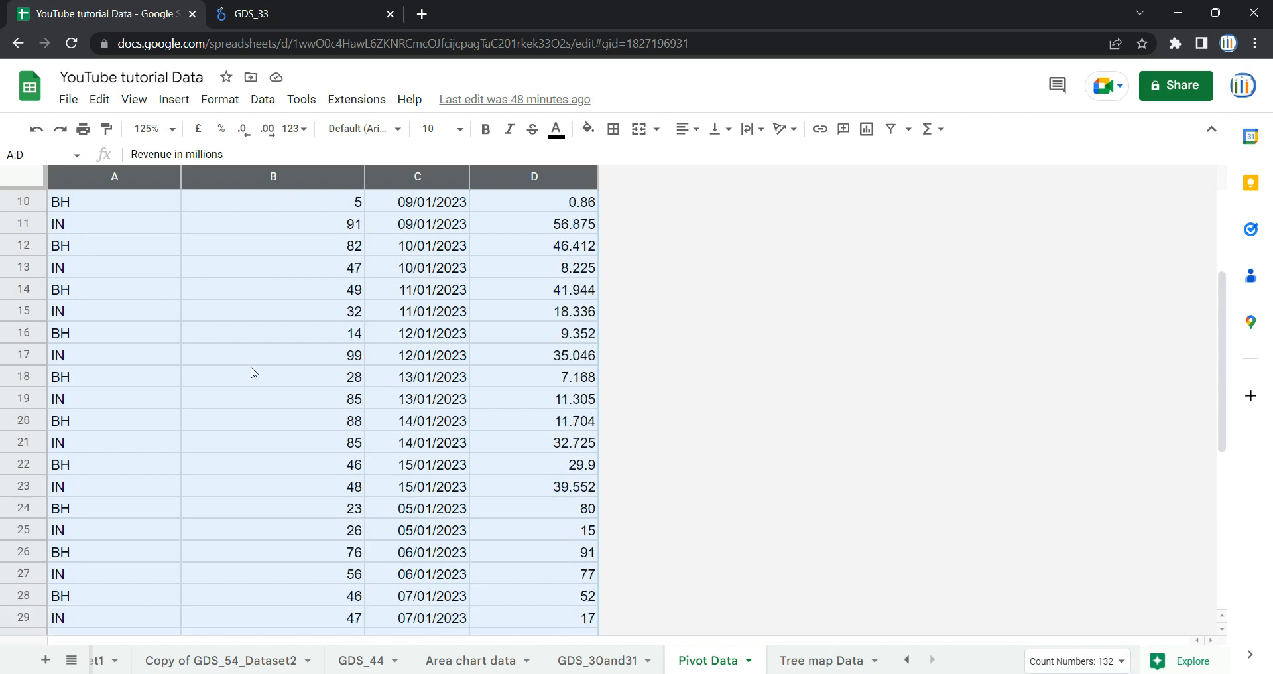
{"action": "left_click", "coordinate": [252, 372]}
- Switch to the GDS_33 report and inspect the IN and BH column groups of the pivot table
{"action": "left_click", "coordinate": [266, 13]}
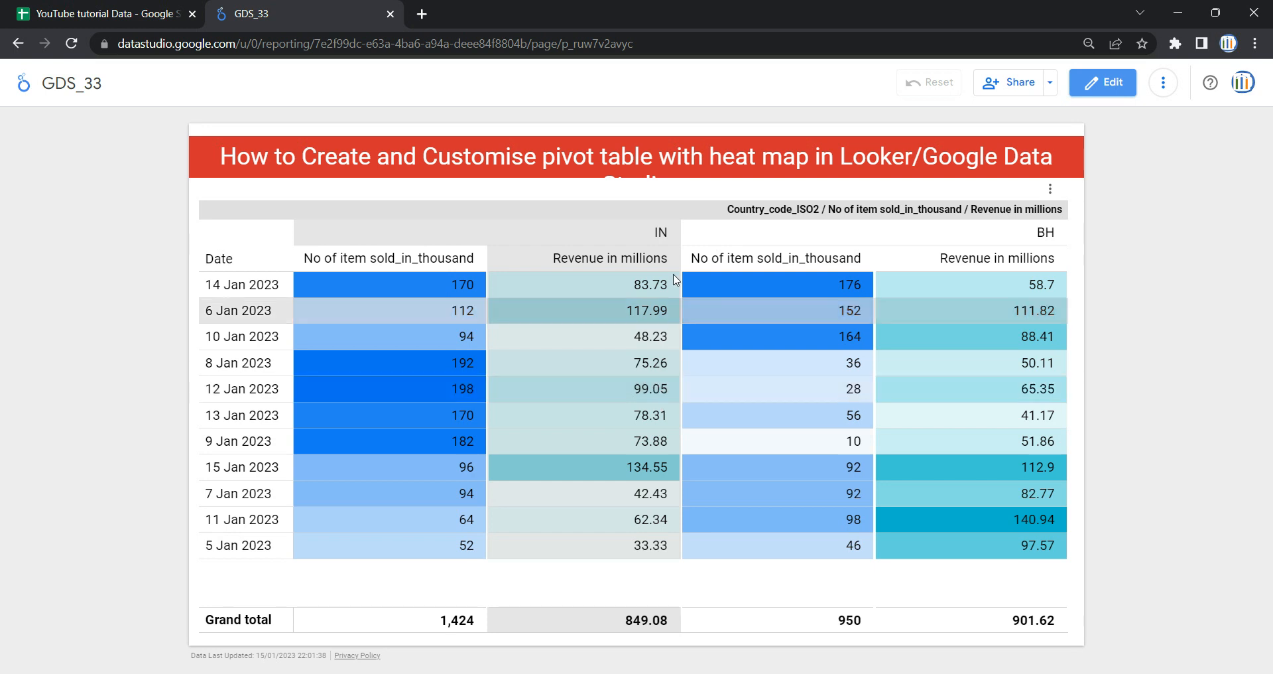
{"action": "left_click", "coordinate": [658, 232]}
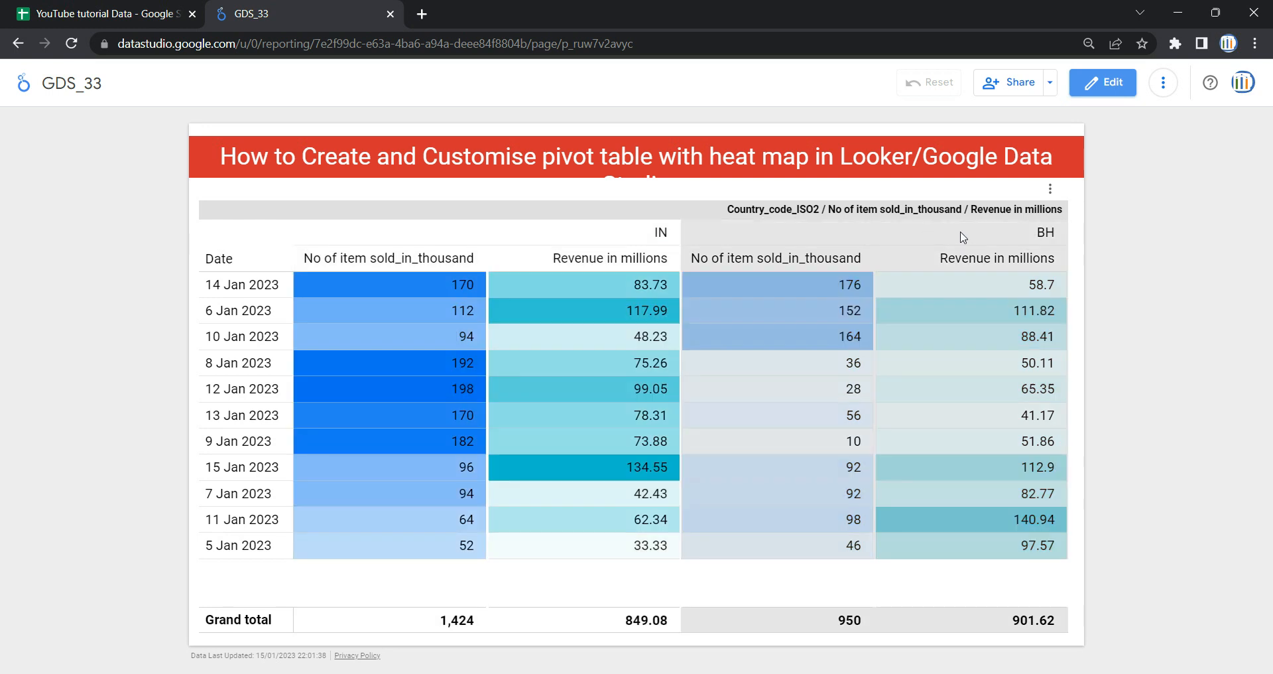
{"action": "left_click", "coordinate": [659, 232]}
- Examine the Country_code_ISO2 column and its first entries in the spreadsheet, and compare them with the GDS_33 report
{"action": "left_click", "coordinate": [105, 8]}
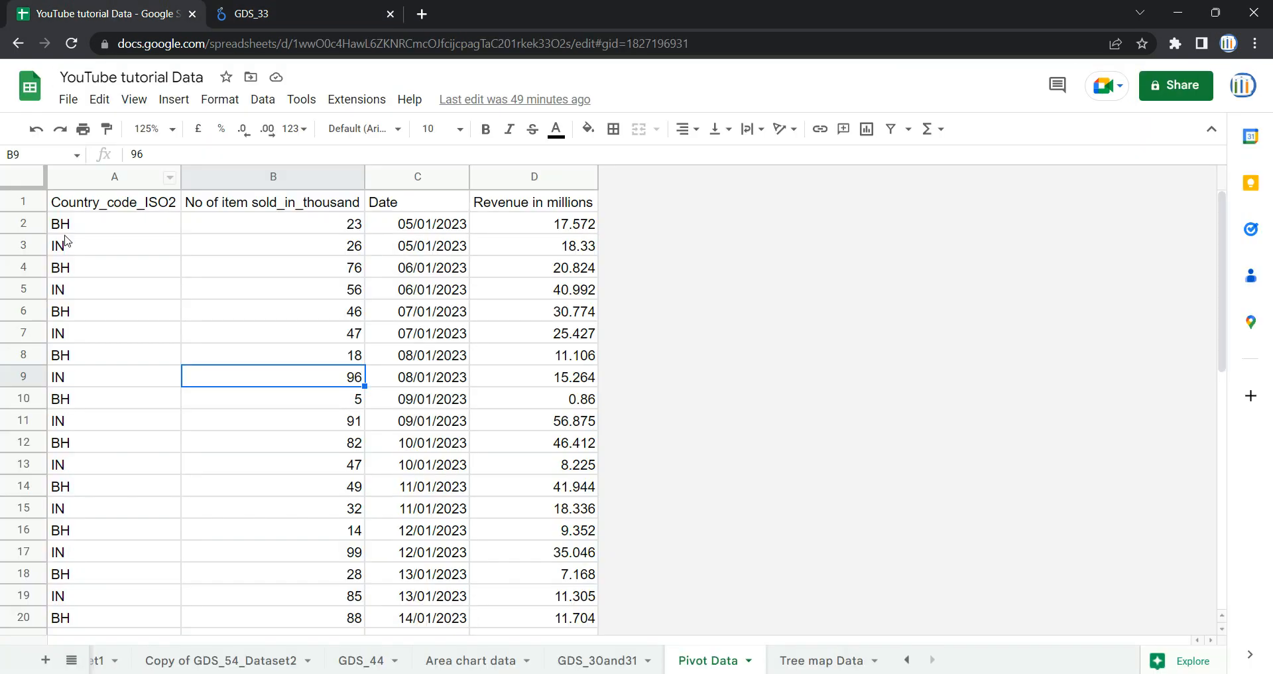
{"action": "left_click", "coordinate": [85, 178]}
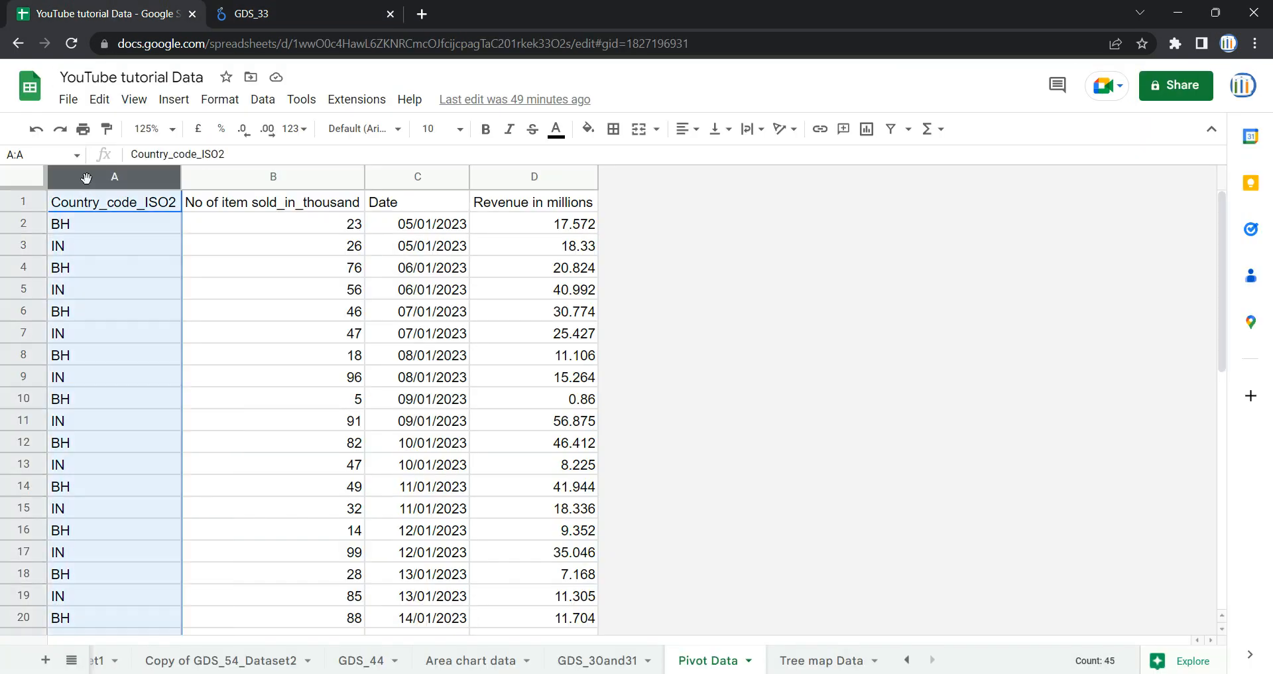
{"action": "left_click", "coordinate": [69, 229]}
{"action": "left_click", "coordinate": [75, 243]}
{"action": "left_click", "coordinate": [75, 259]}
{"action": "left_click", "coordinate": [89, 288]}
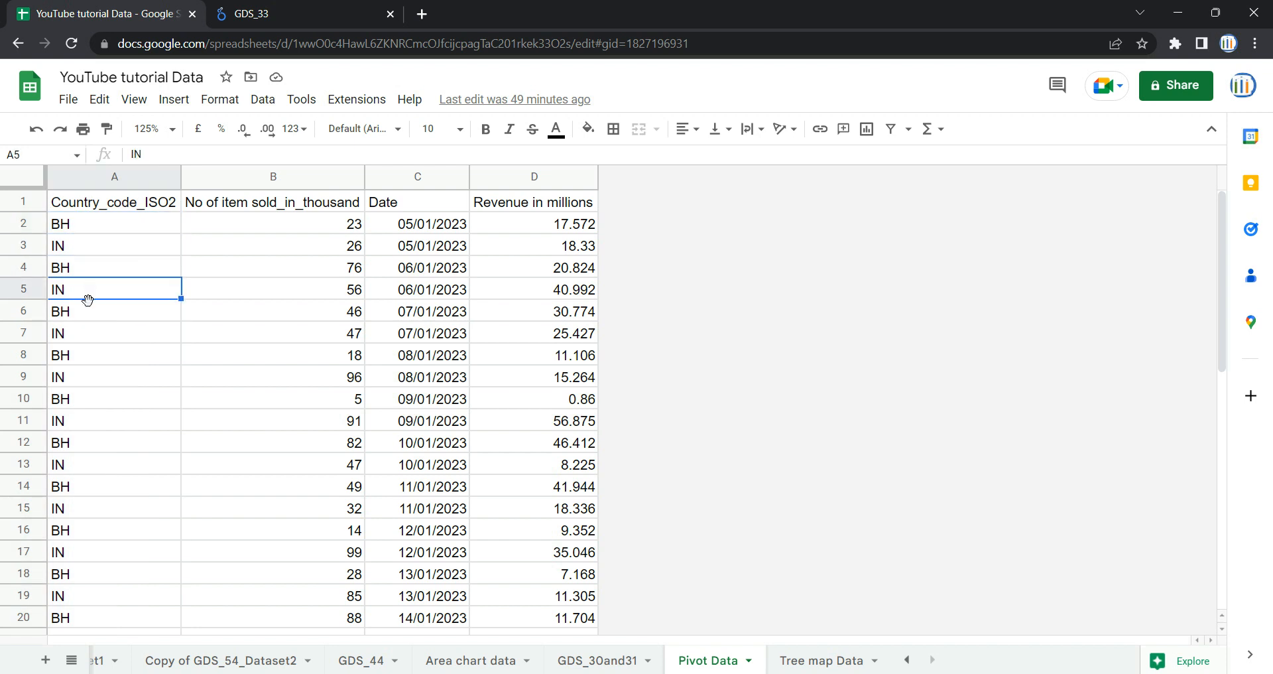
{"action": "left_click", "coordinate": [247, 8]}
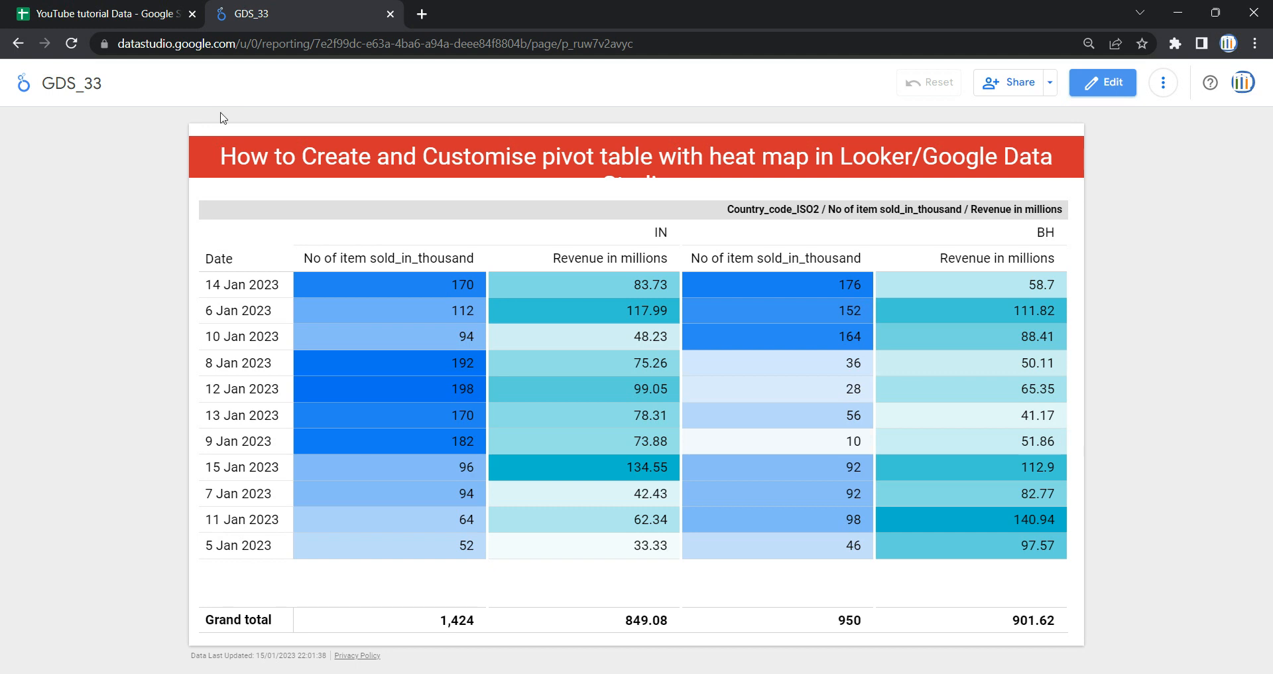
- Return to the spreadsheet, select the country codes in A2:A45 and look through them
{"action": "left_click", "coordinate": [160, 7]}
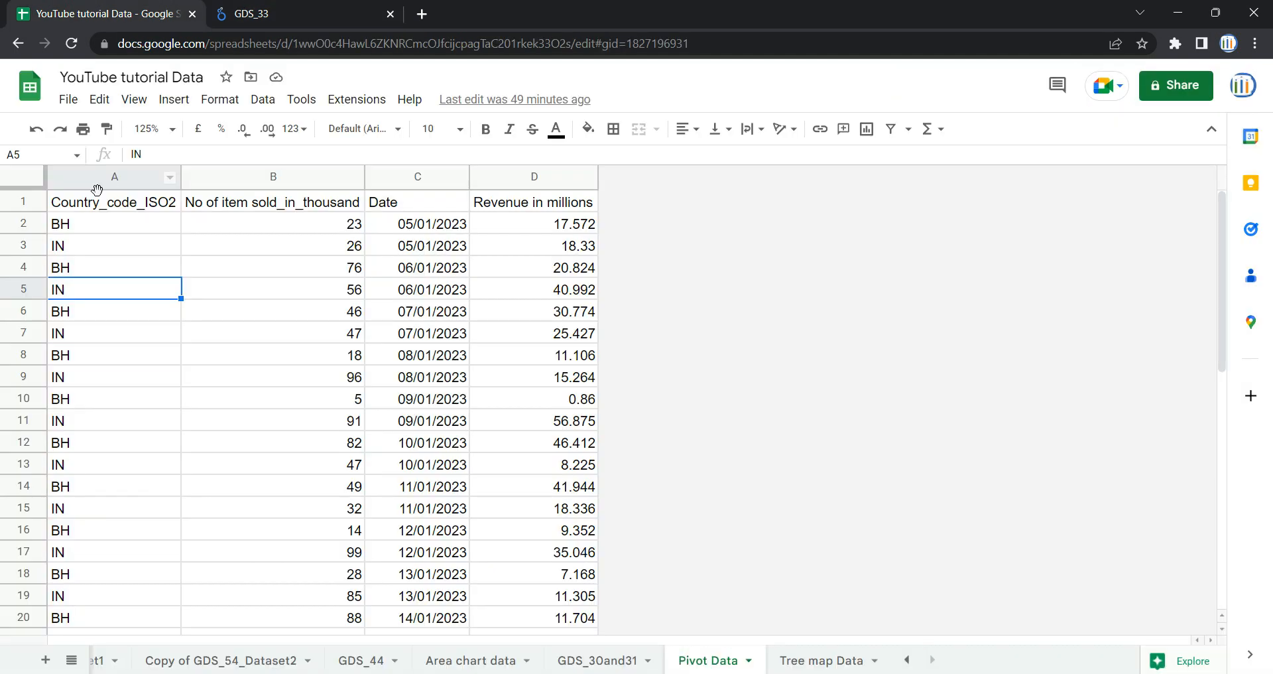
{"action": "left_click", "coordinate": [93, 239]}
{"action": "left_click", "coordinate": [96, 229]}
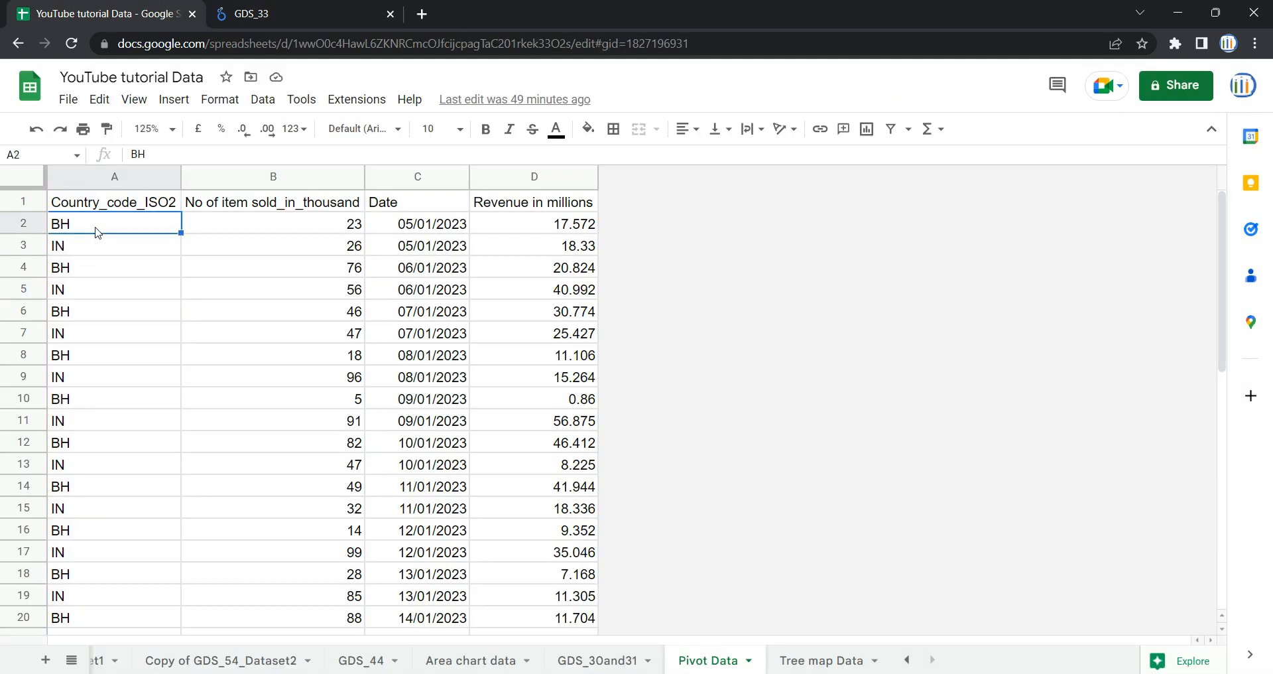
{"action": "left_click", "coordinate": [118, 179]}
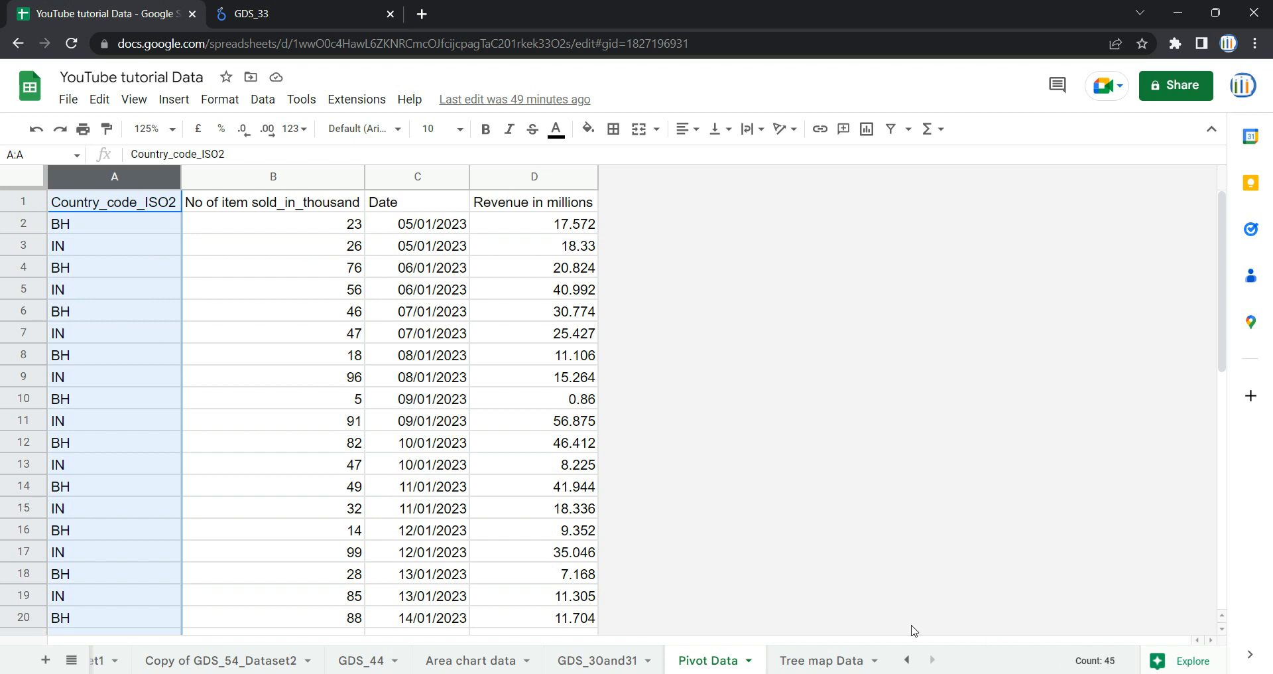
{"action": "left_click", "coordinate": [122, 221]}
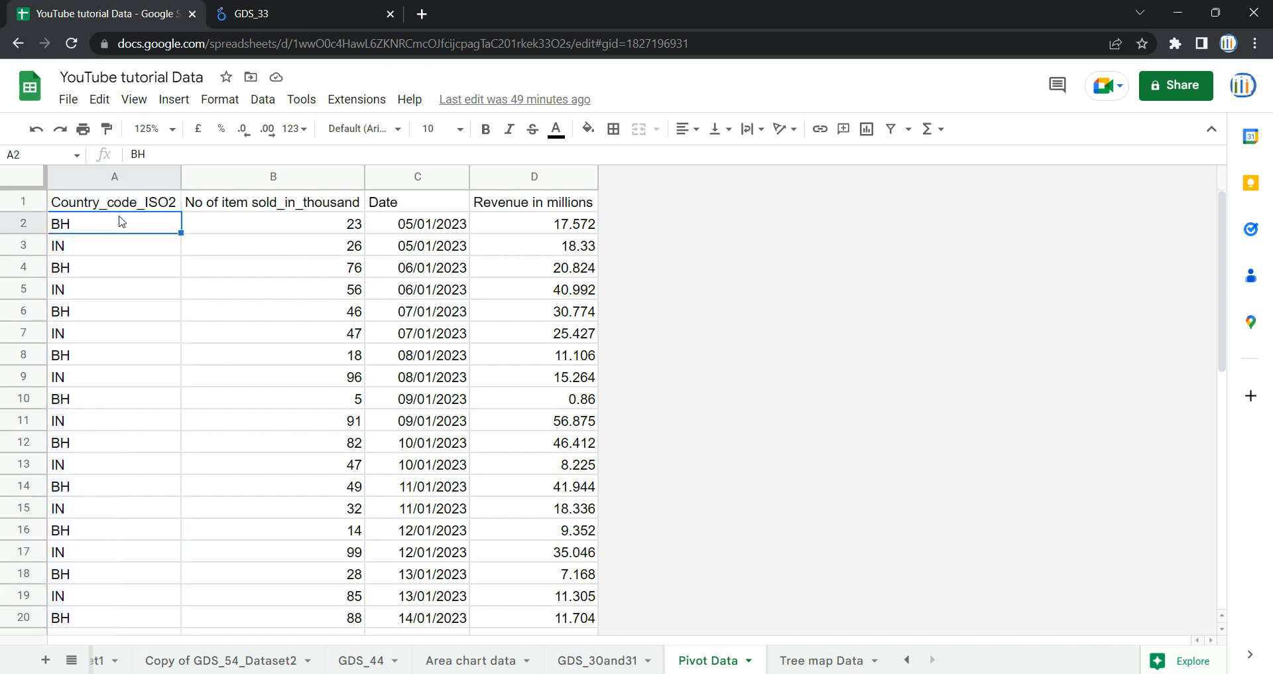
{"action": "key", "text": "ctrl+shift+Down"}
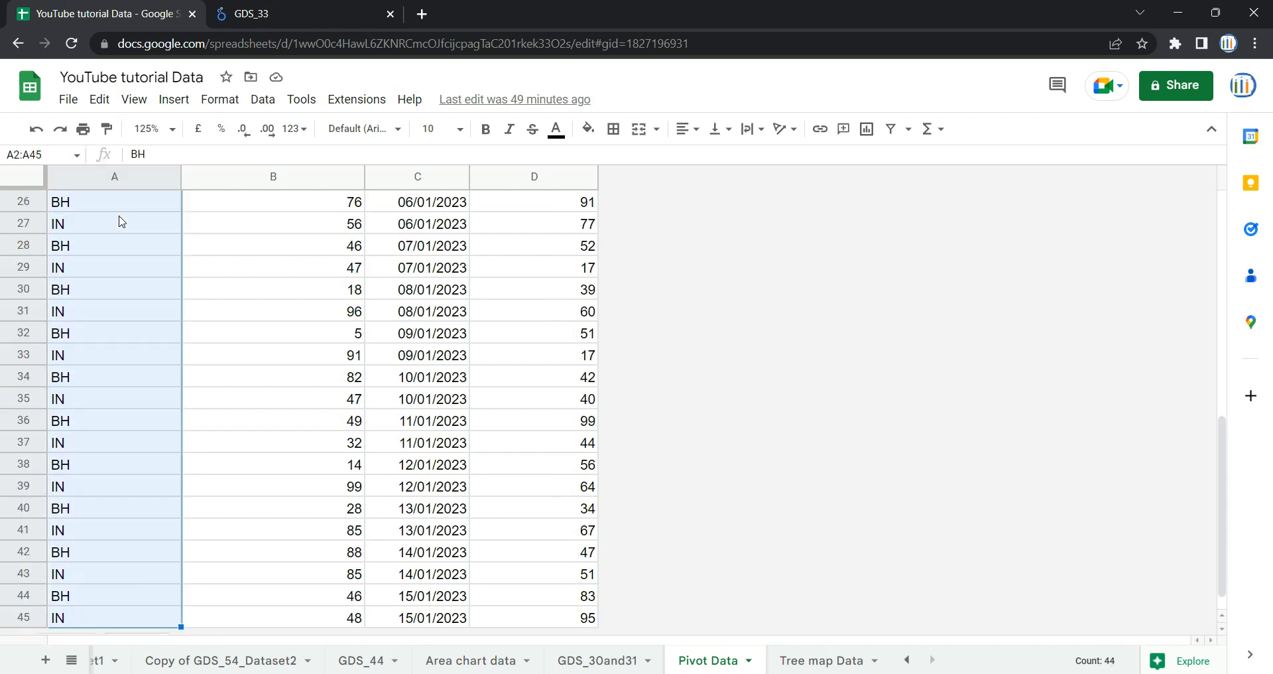
{"action": "scroll", "coordinate": [138, 325], "scroll_direction": "up", "scroll_amount": 4}
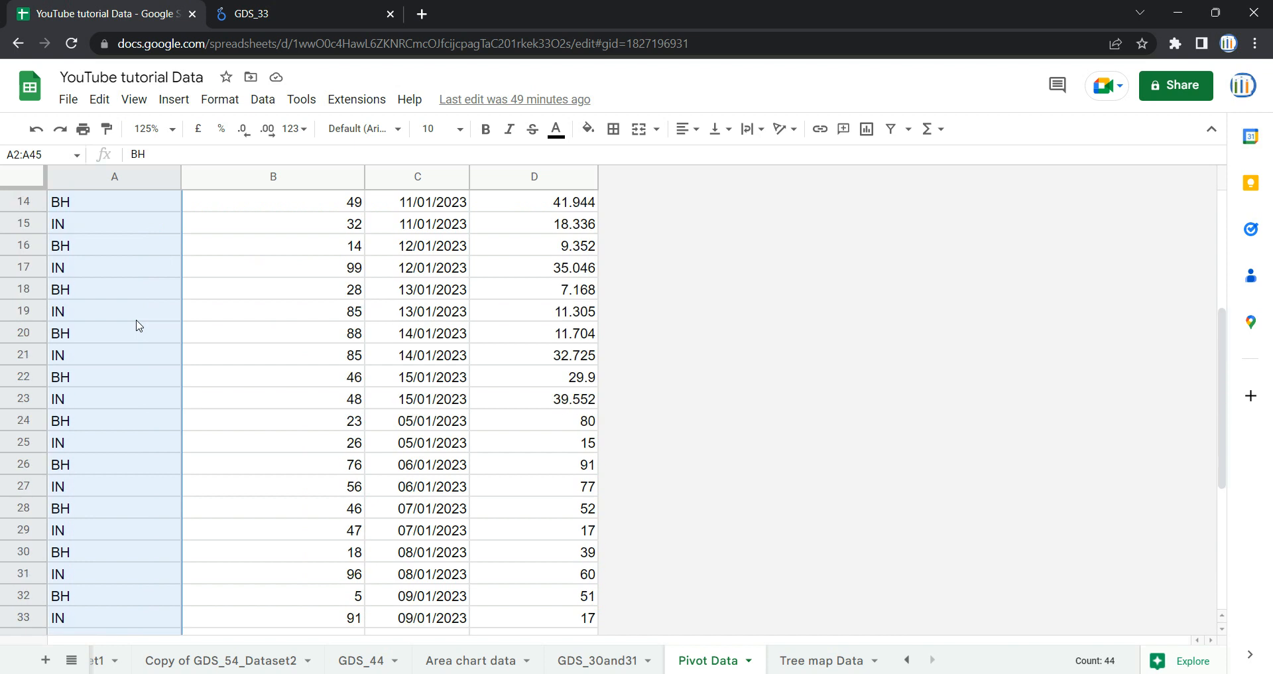
{"action": "scroll", "coordinate": [139, 325], "scroll_direction": "up", "scroll_amount": 4}
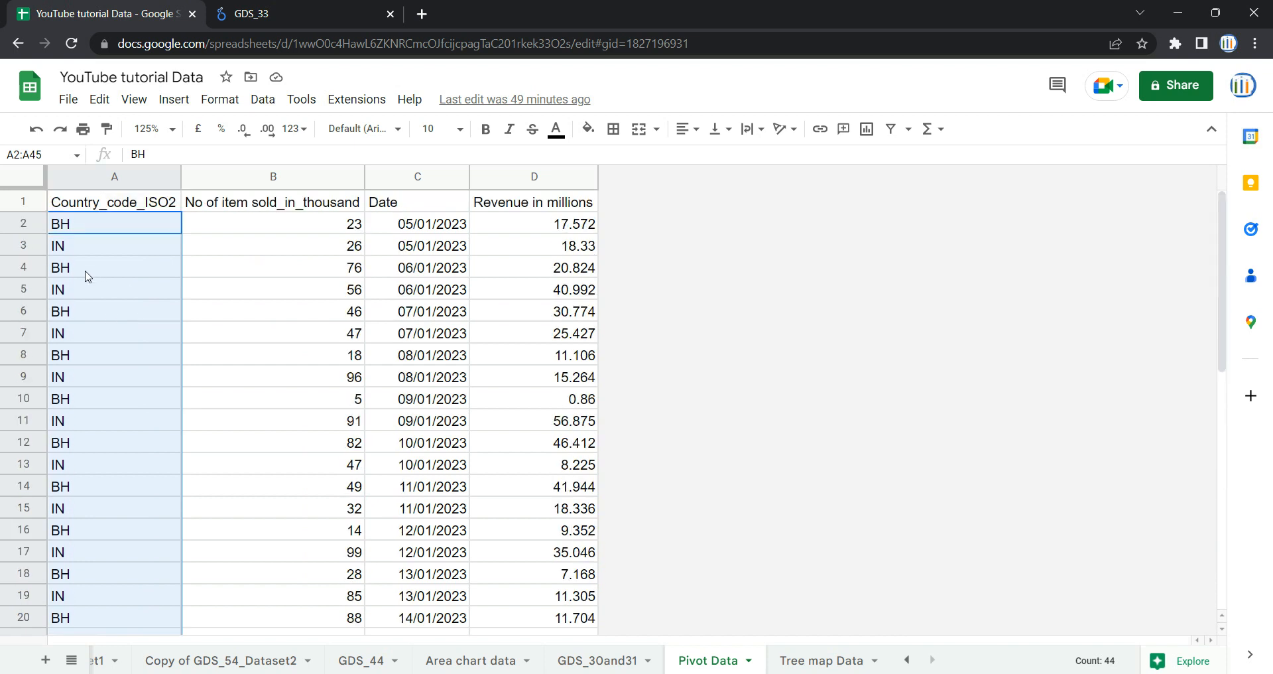
- Switch to the GDS_33 report, open it for editing and add a new blank page
{"action": "left_click", "coordinate": [252, 13]}
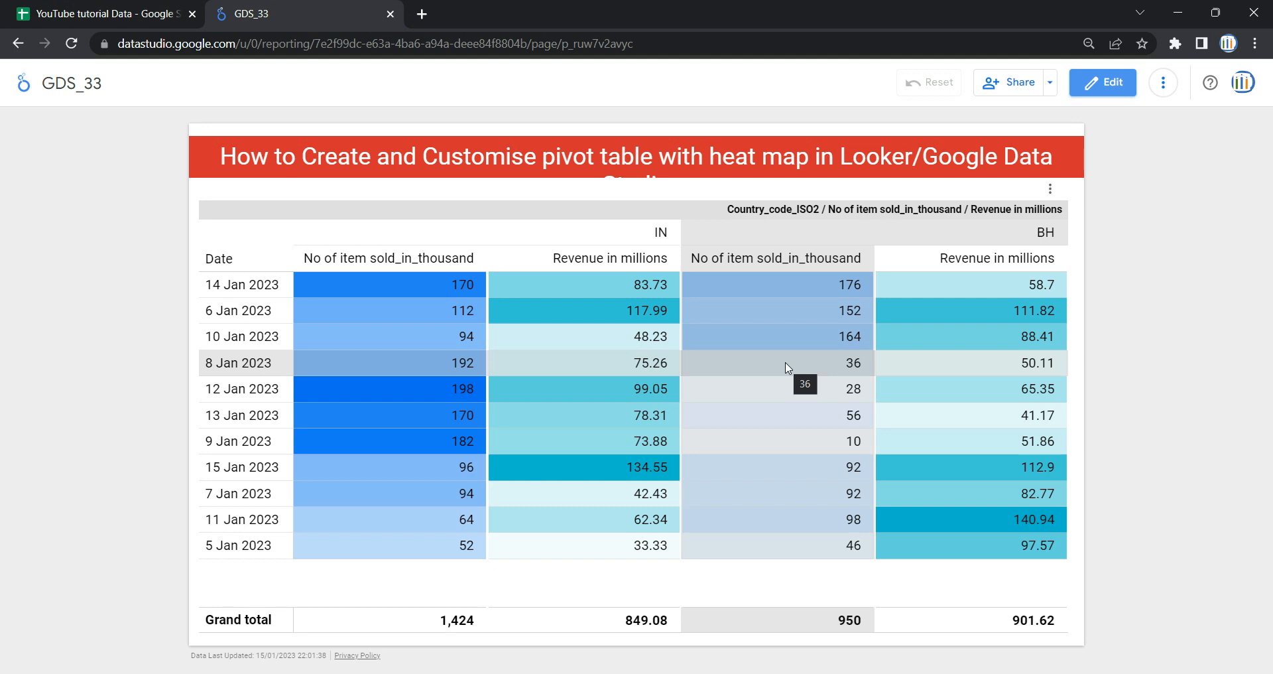
{"action": "left_click", "coordinate": [1101, 83]}
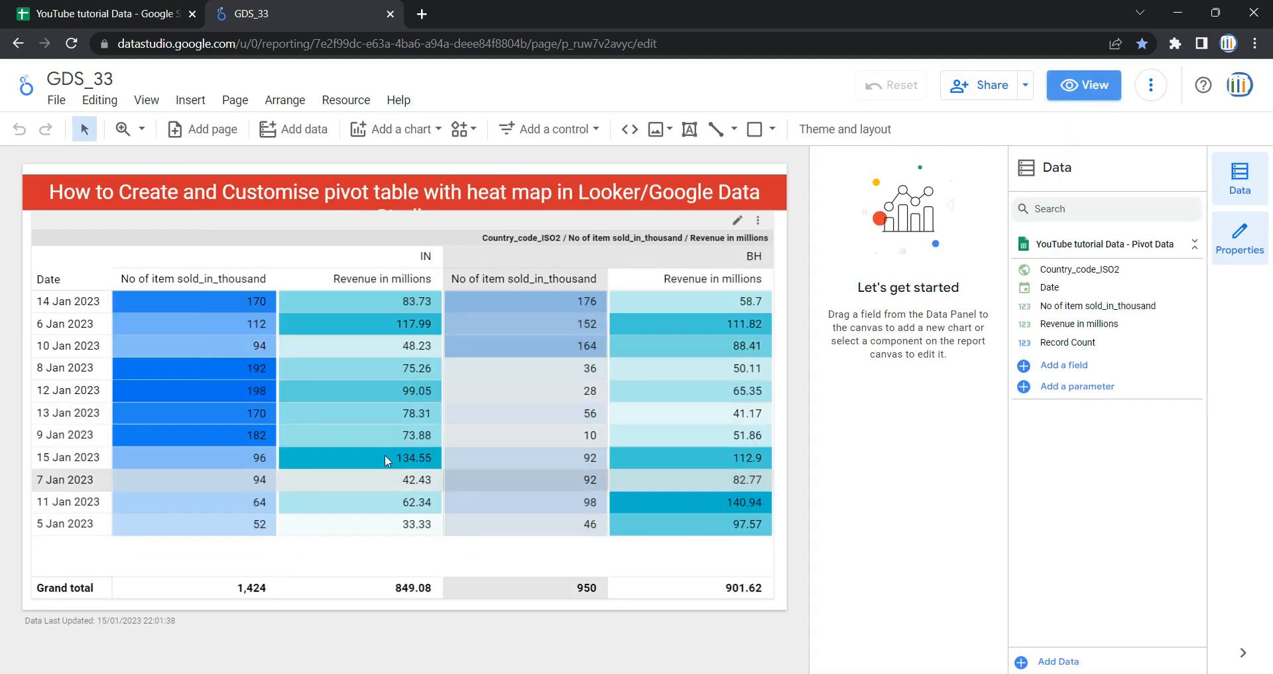
{"action": "left_click", "coordinate": [235, 99]}
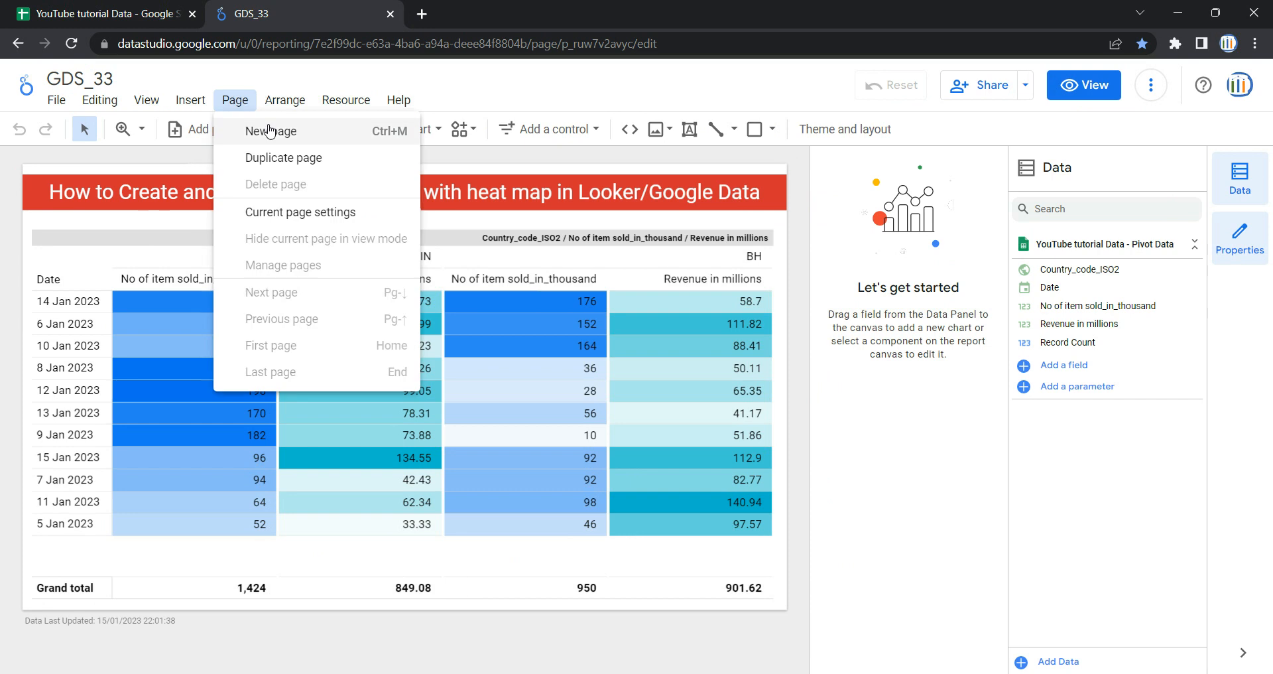
{"action": "left_click", "coordinate": [269, 131]}
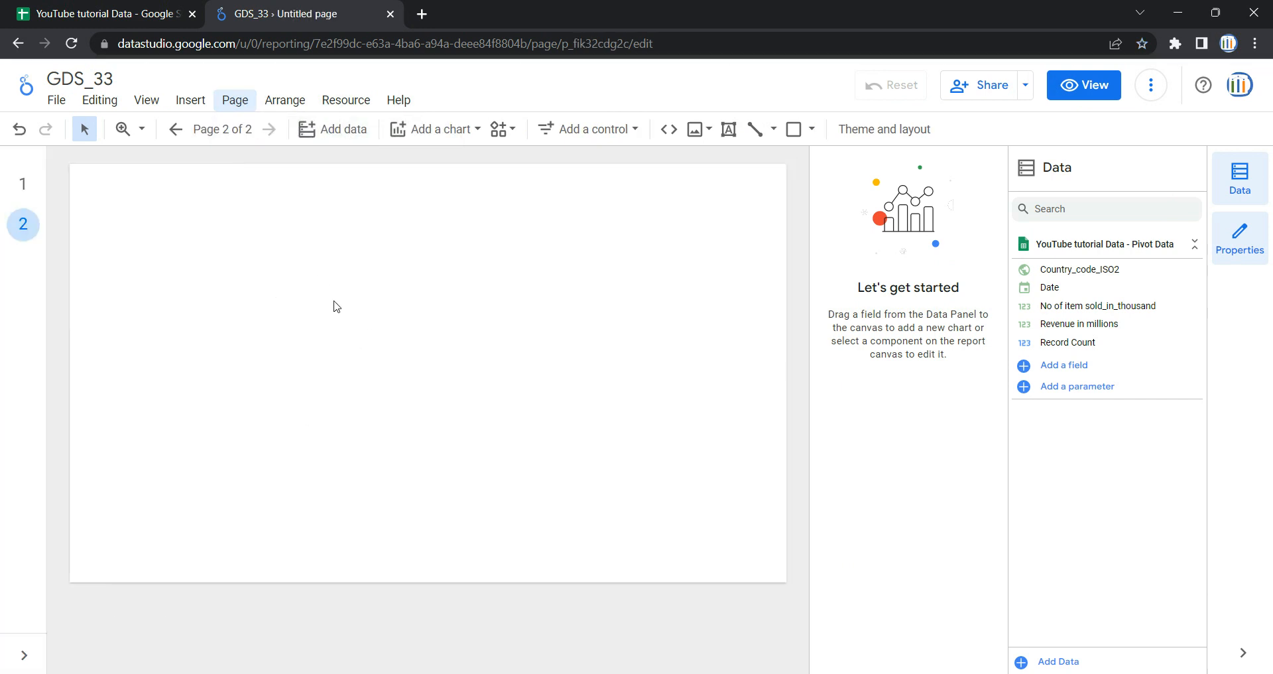
- Copy the red title banner from page 1 to page 2 and increase its height to fit both lines of the title
{"action": "left_click", "coordinate": [27, 185]}
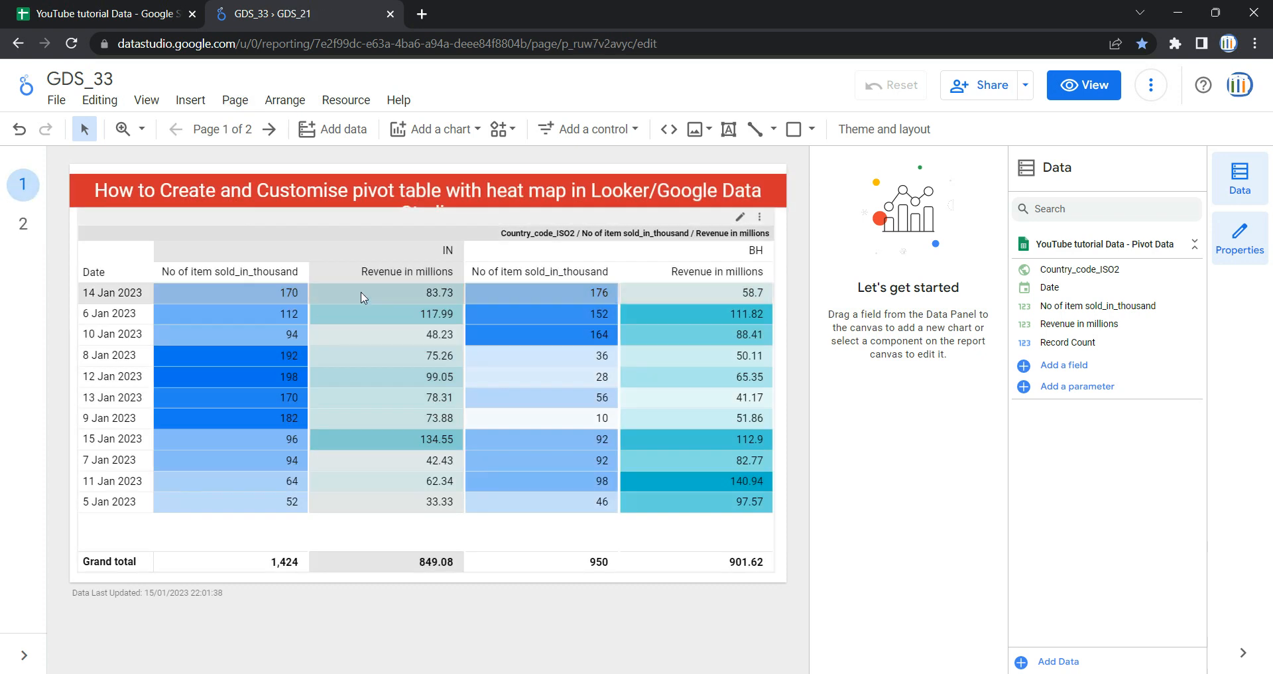
{"action": "left_click", "coordinate": [561, 184]}
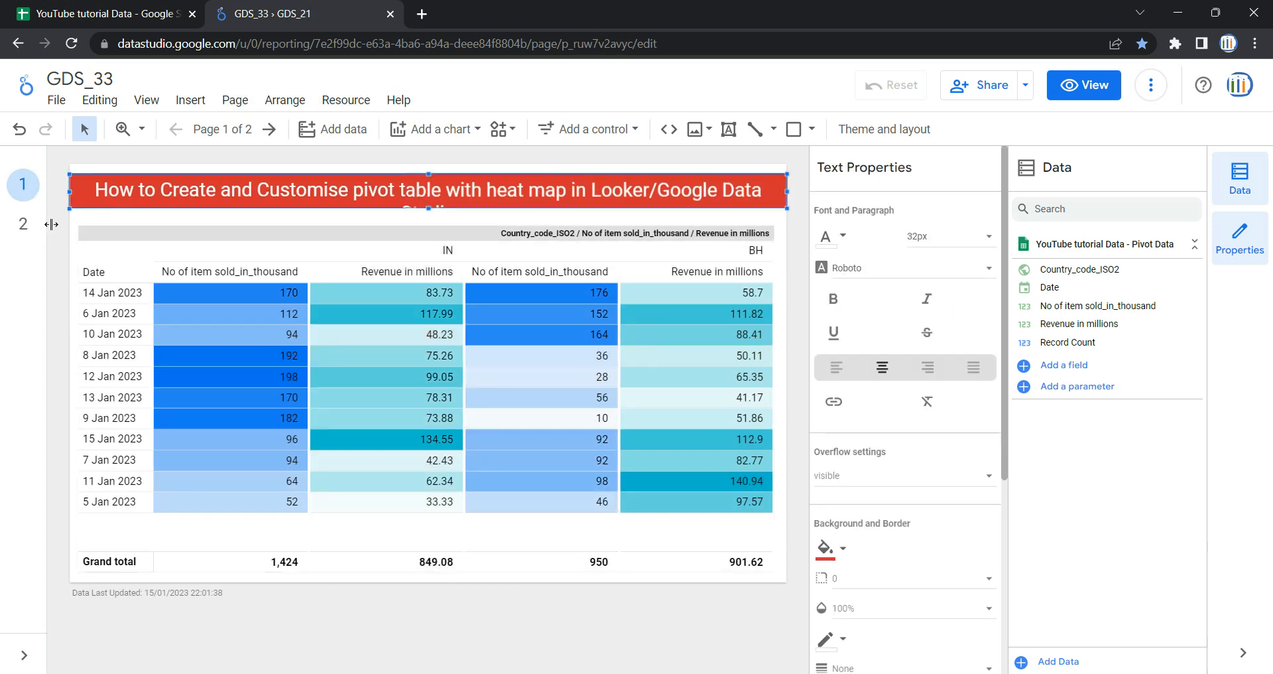
{"action": "left_click", "coordinate": [23, 228]}
{"action": "key", "text": "ctrl+v"}
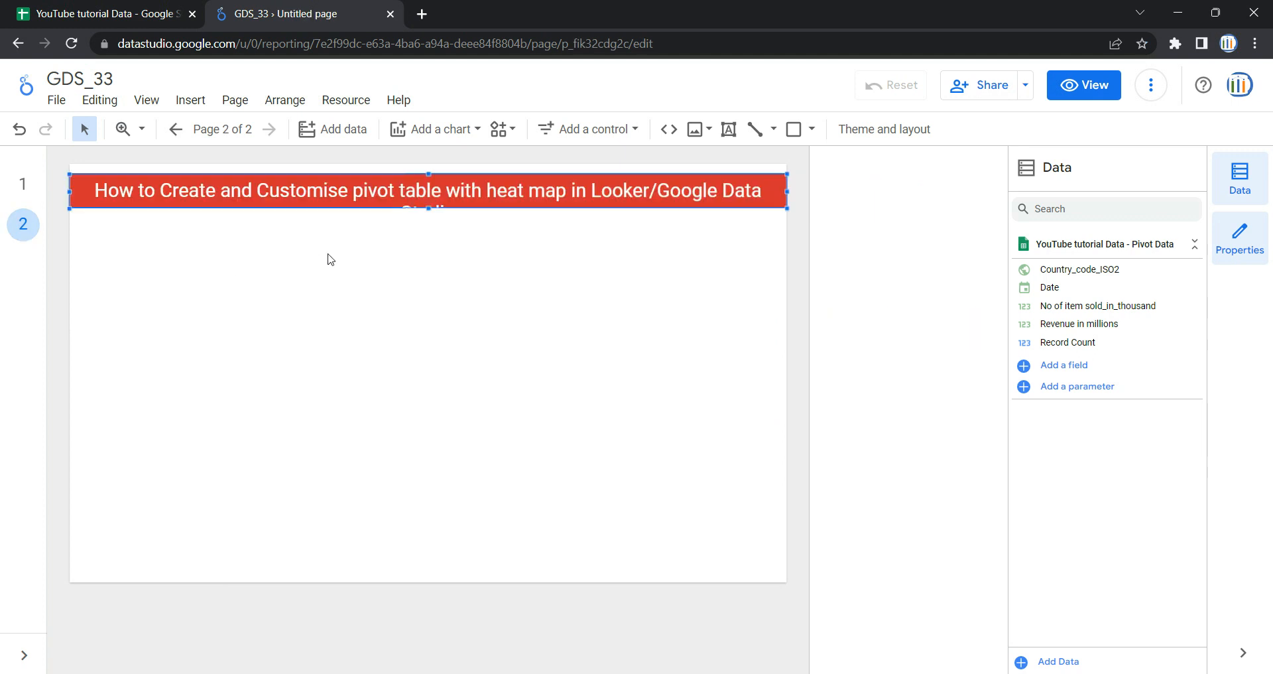
{"action": "left_click_drag", "start_coordinate": [429, 211], "coordinate": [429, 230]}
{"action": "left_click", "coordinate": [435, 334]}
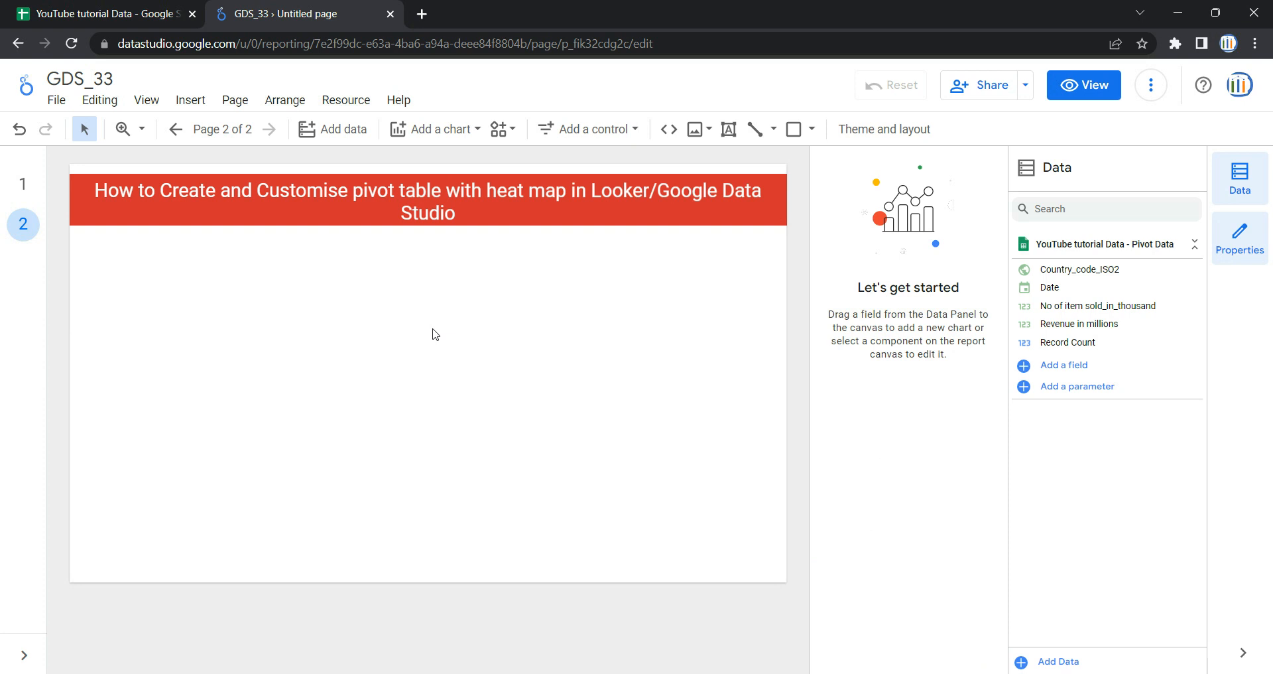
- Review the report's added data sources and browse the connectors available for adding another one, without adding any
{"action": "left_click", "coordinate": [356, 106]}
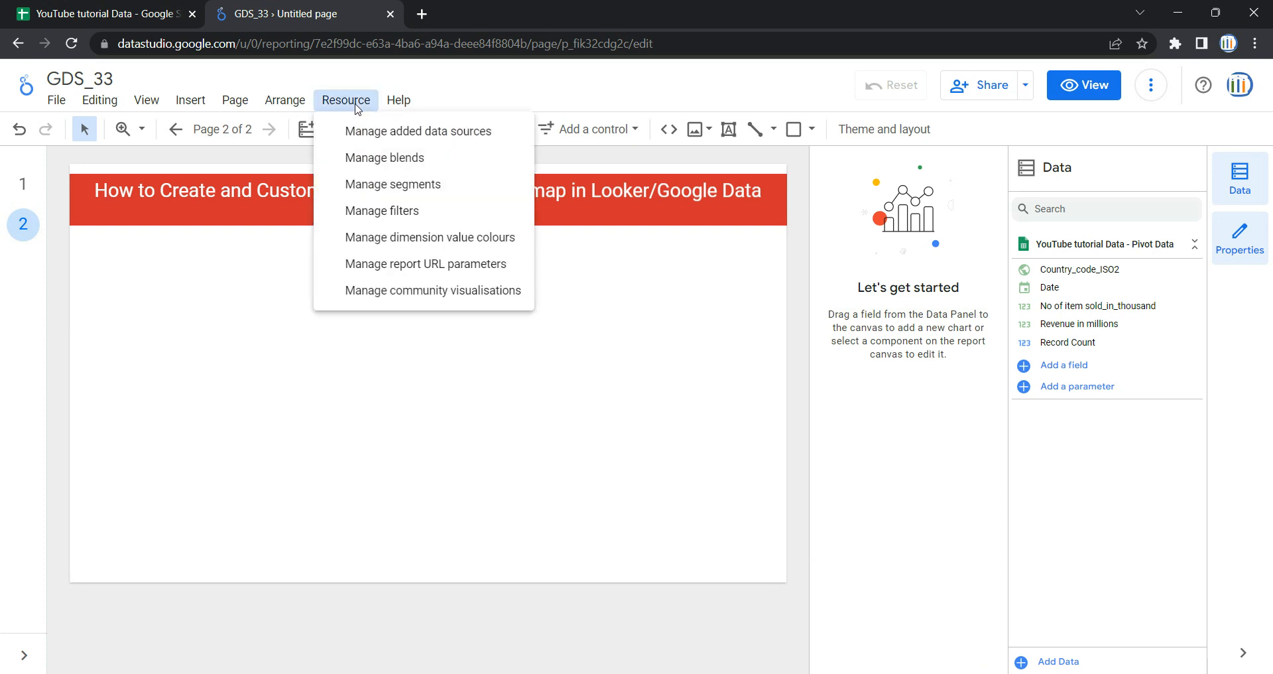
{"action": "left_click", "coordinate": [383, 131]}
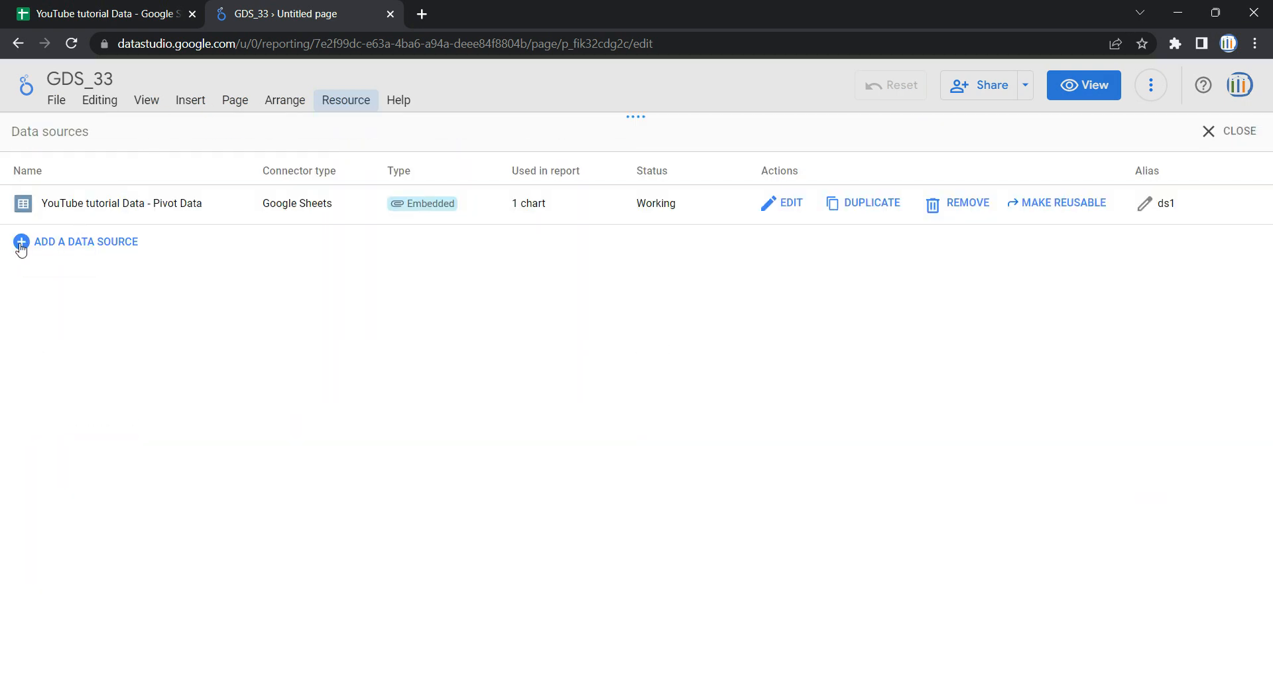
{"action": "left_click", "coordinate": [80, 242]}
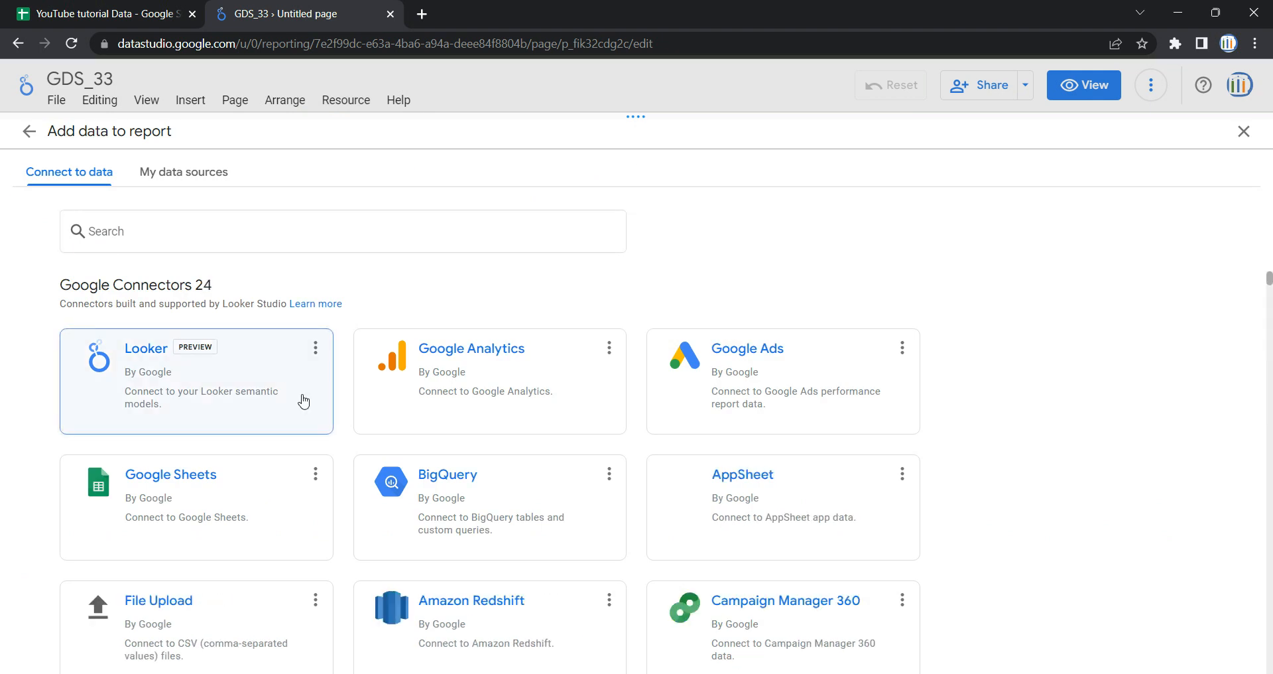
{"action": "scroll", "coordinate": [506, 446], "scroll_direction": "down", "scroll_amount": 2}
{"action": "scroll", "coordinate": [506, 449], "scroll_direction": "down", "scroll_amount": 2}
{"action": "scroll", "coordinate": [505, 450], "scroll_direction": "up", "scroll_amount": 4}
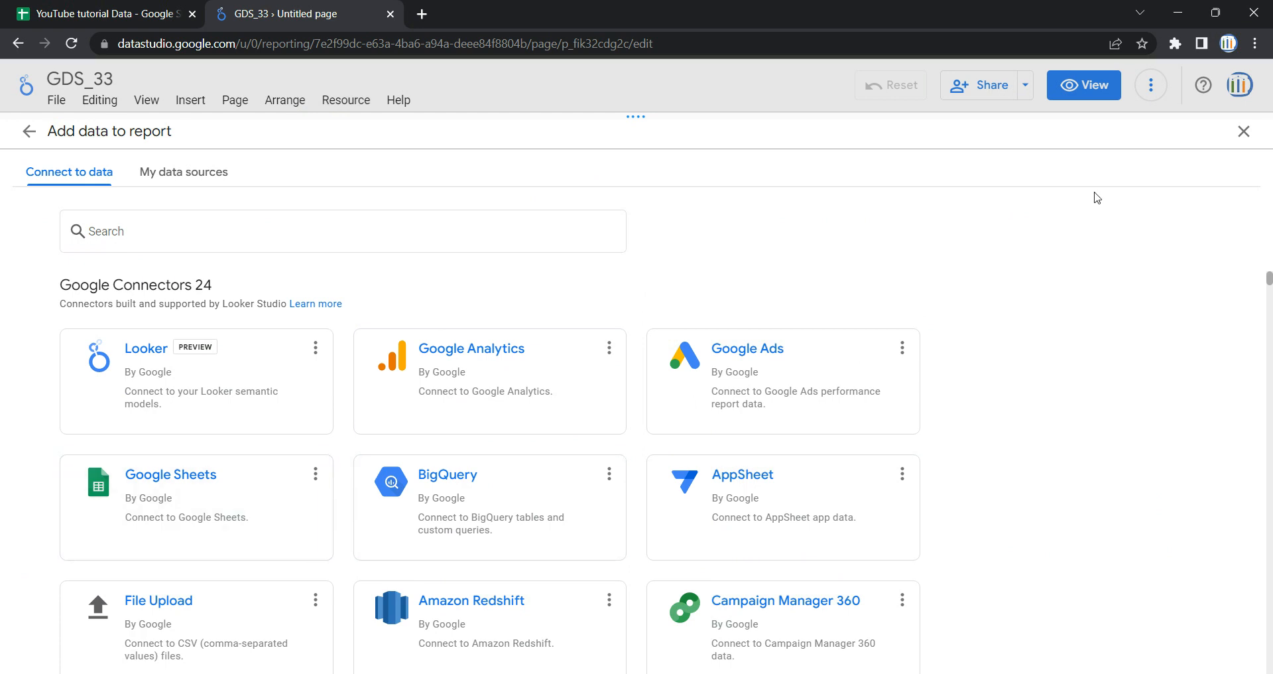
{"action": "left_click", "coordinate": [1243, 131]}
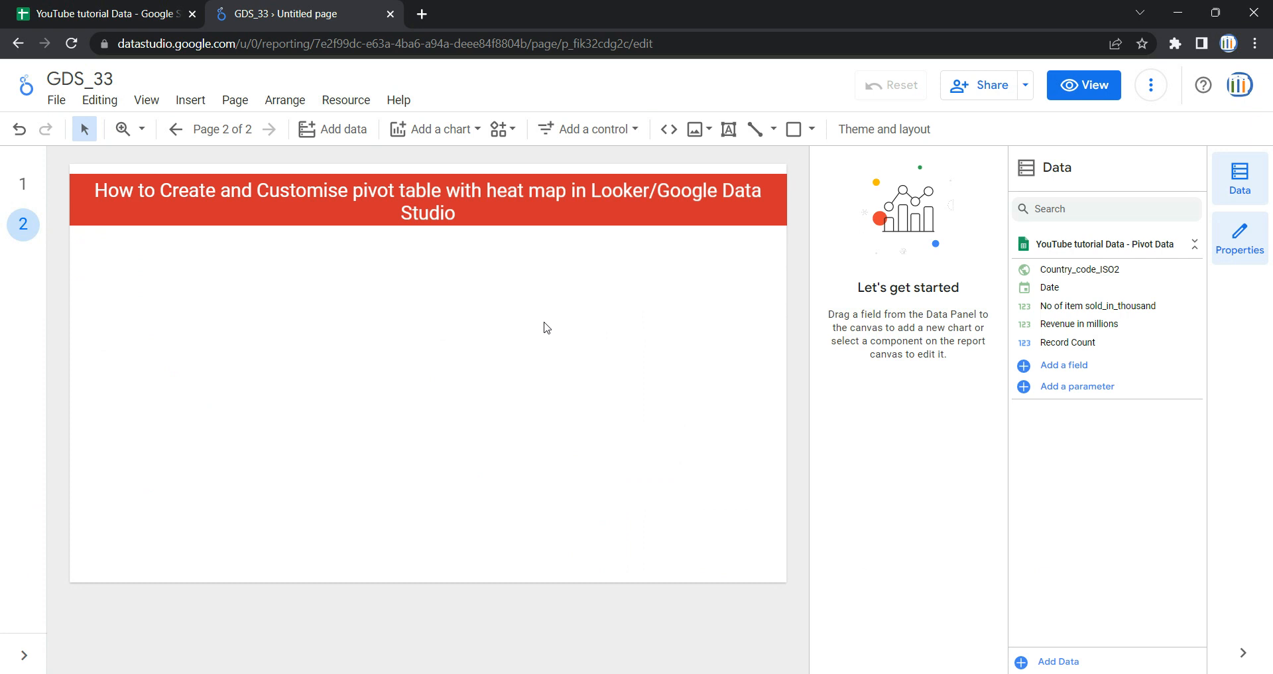
- Insert a pivot table with heat map on page 2, just below the title banner near the page's left edge
{"action": "left_click", "coordinate": [477, 133]}
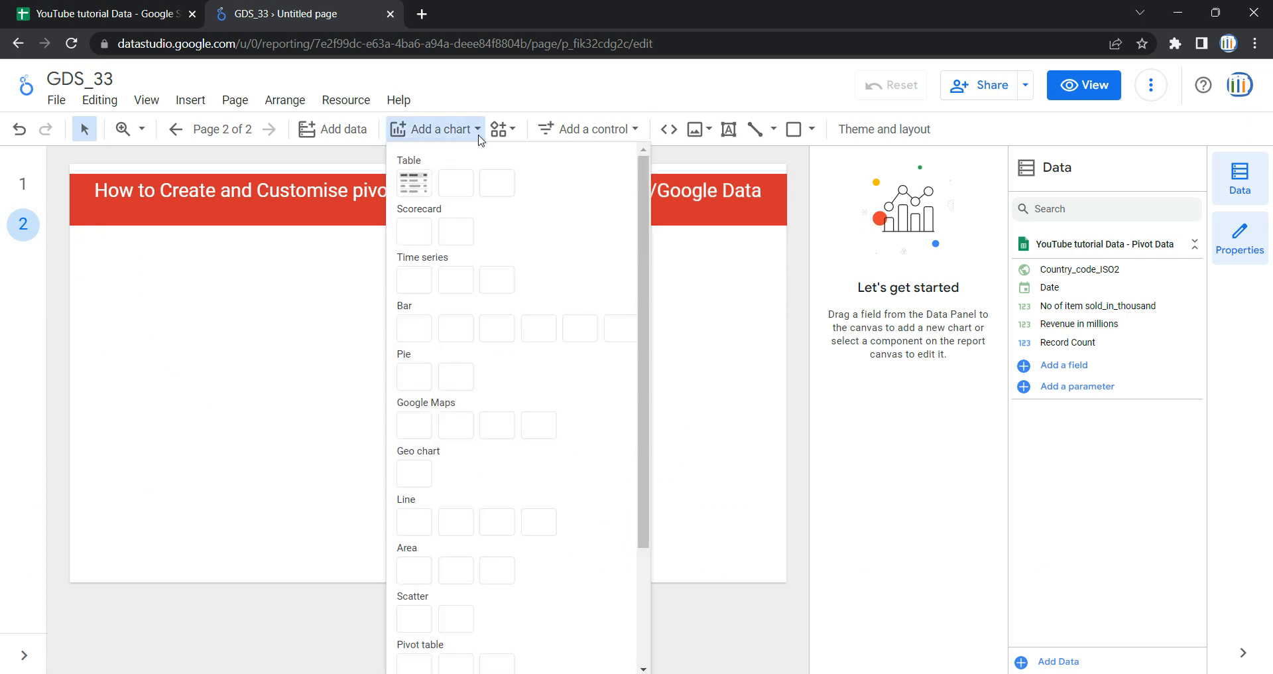
{"action": "scroll", "coordinate": [487, 424], "scroll_direction": "down", "scroll_amount": 3}
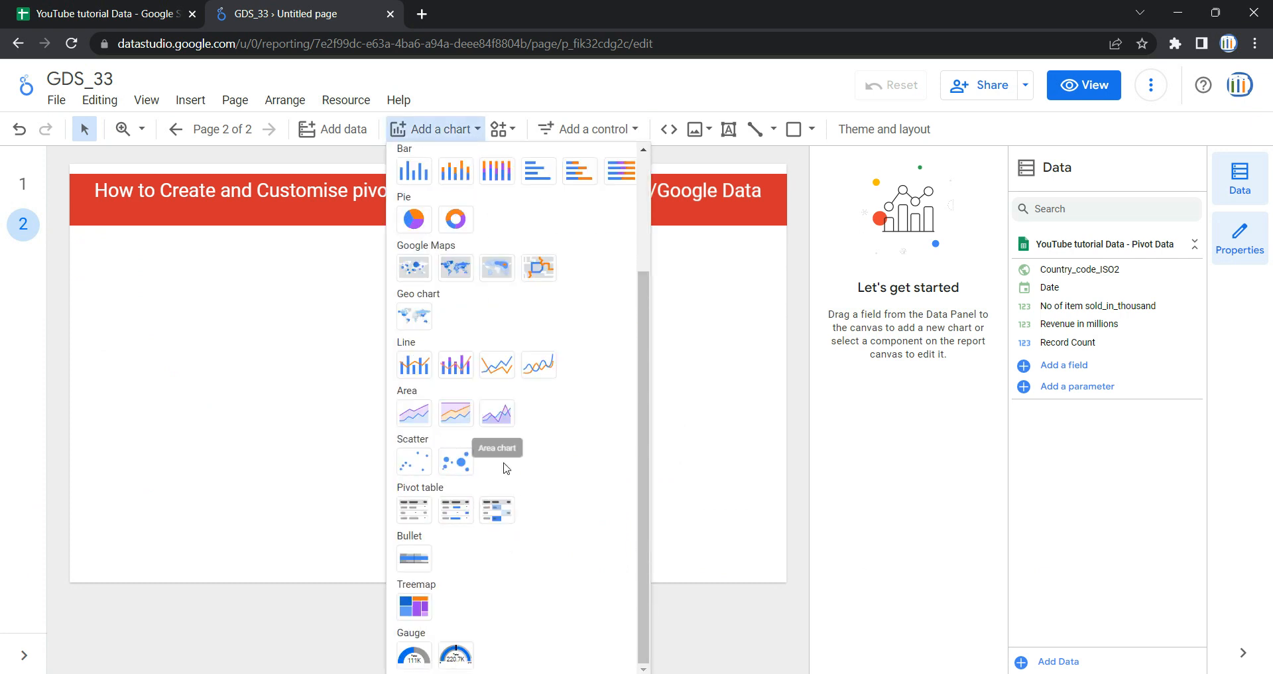
{"action": "left_click", "coordinate": [497, 515]}
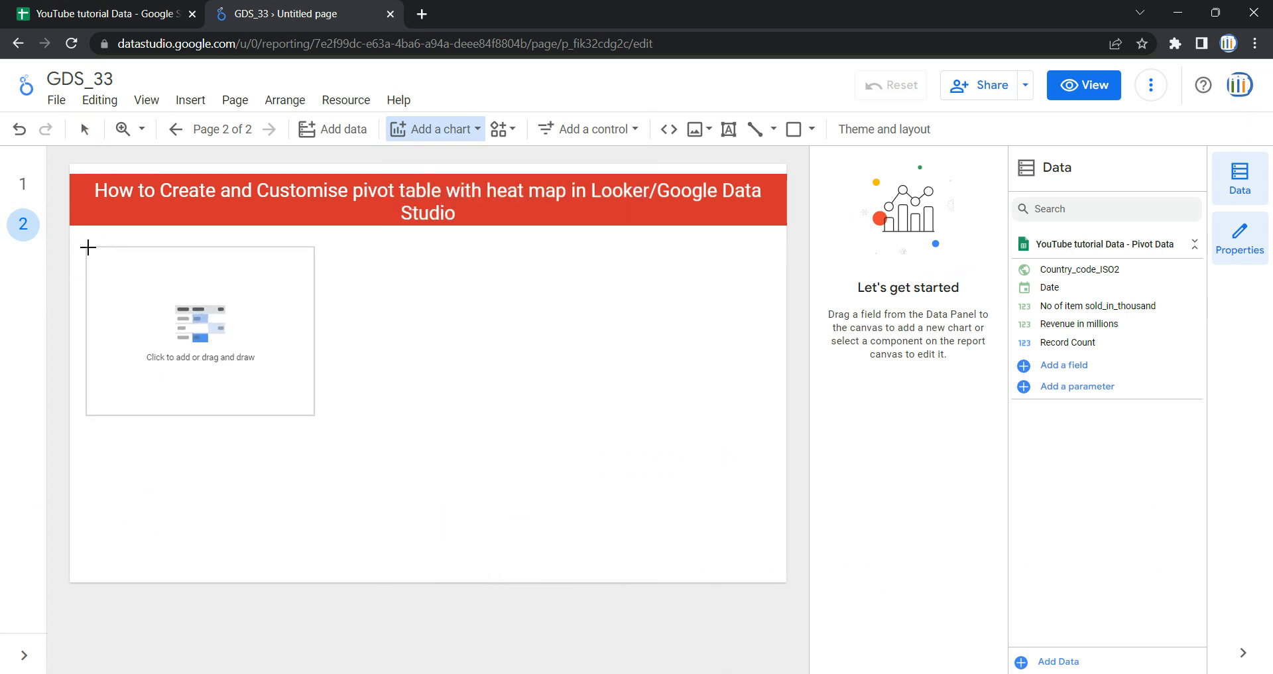
{"action": "left_click", "coordinate": [88, 248]}
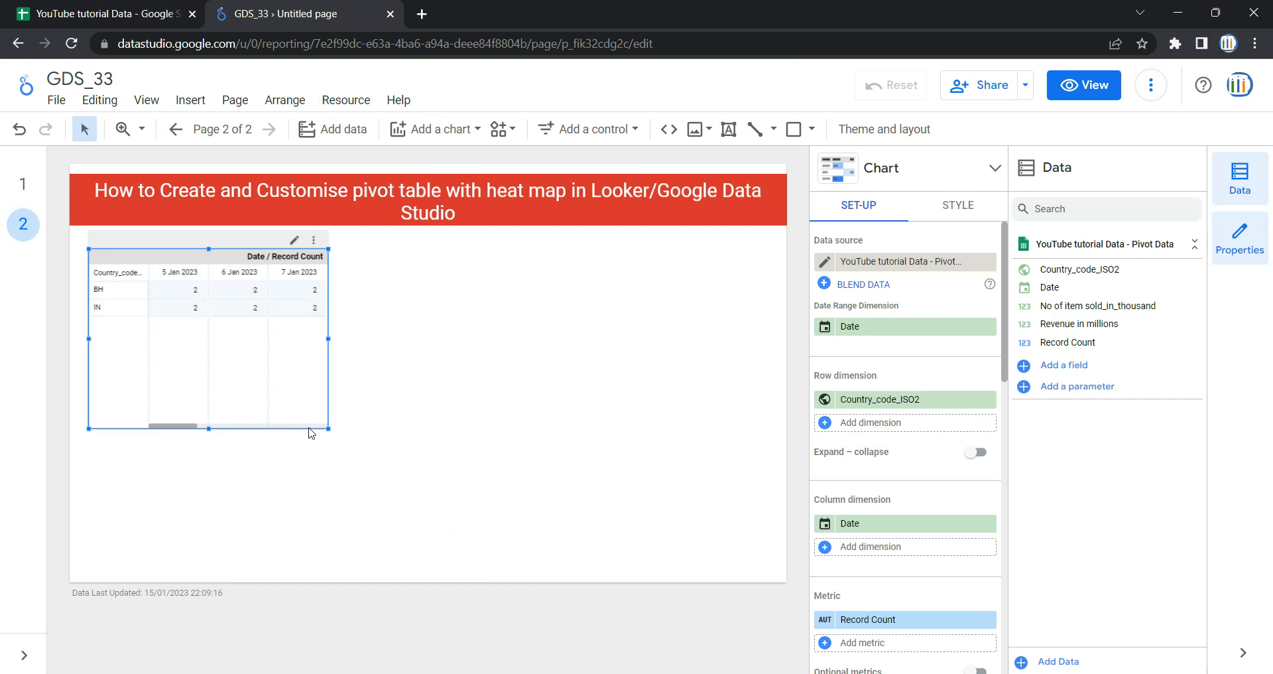
- Enlarge the pivot table to fill most of page 2 below the title banner and compare it with the finished table on page 1
{"action": "left_click_drag", "start_coordinate": [328, 429], "coordinate": [769, 553]}
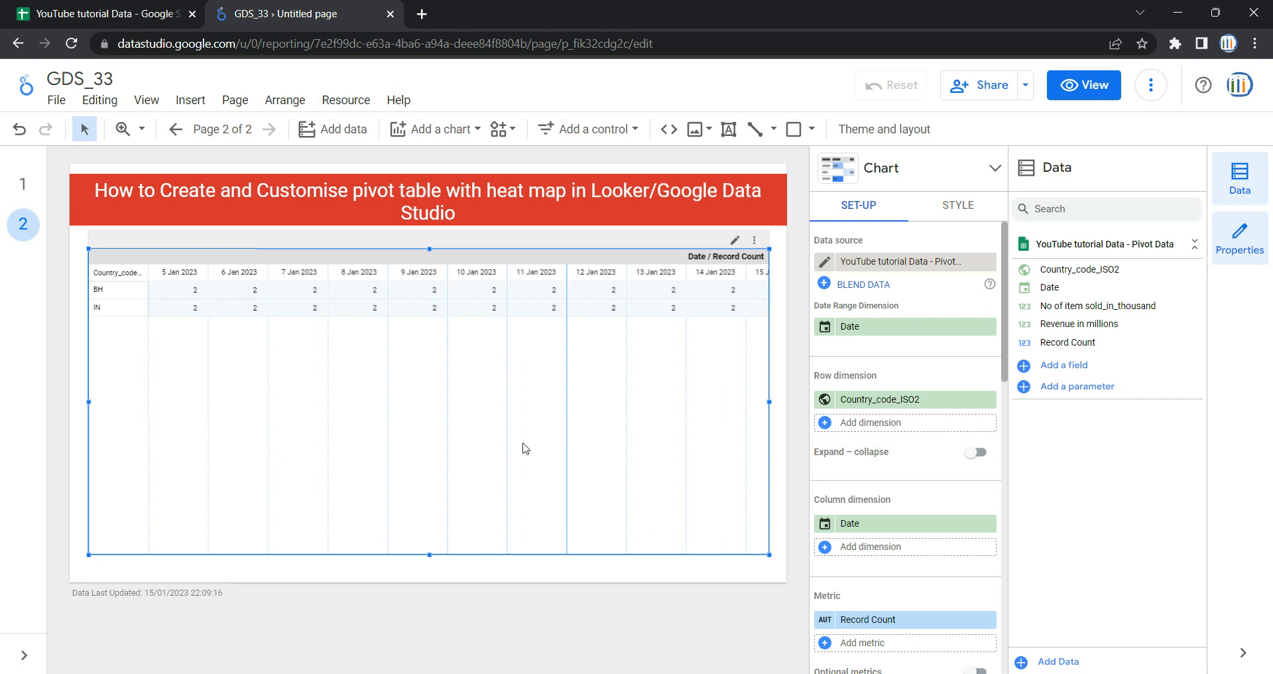
{"action": "left_click", "coordinate": [22, 184]}
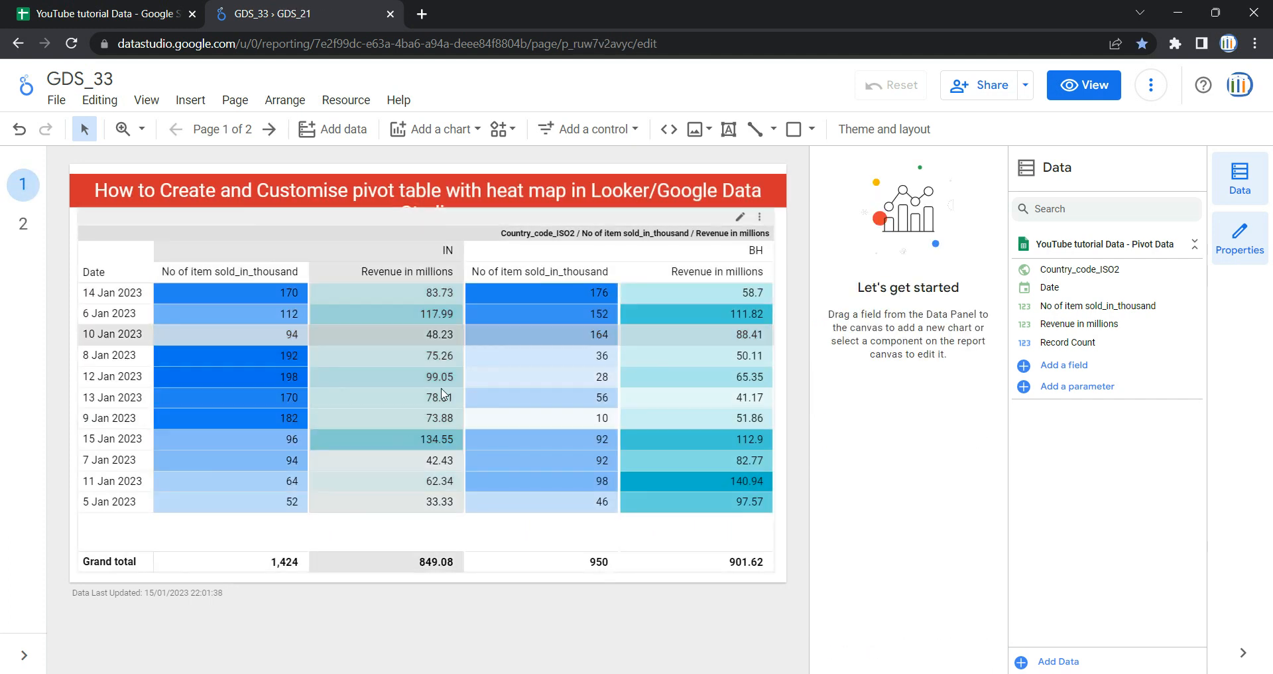
{"action": "left_click", "coordinate": [23, 225]}
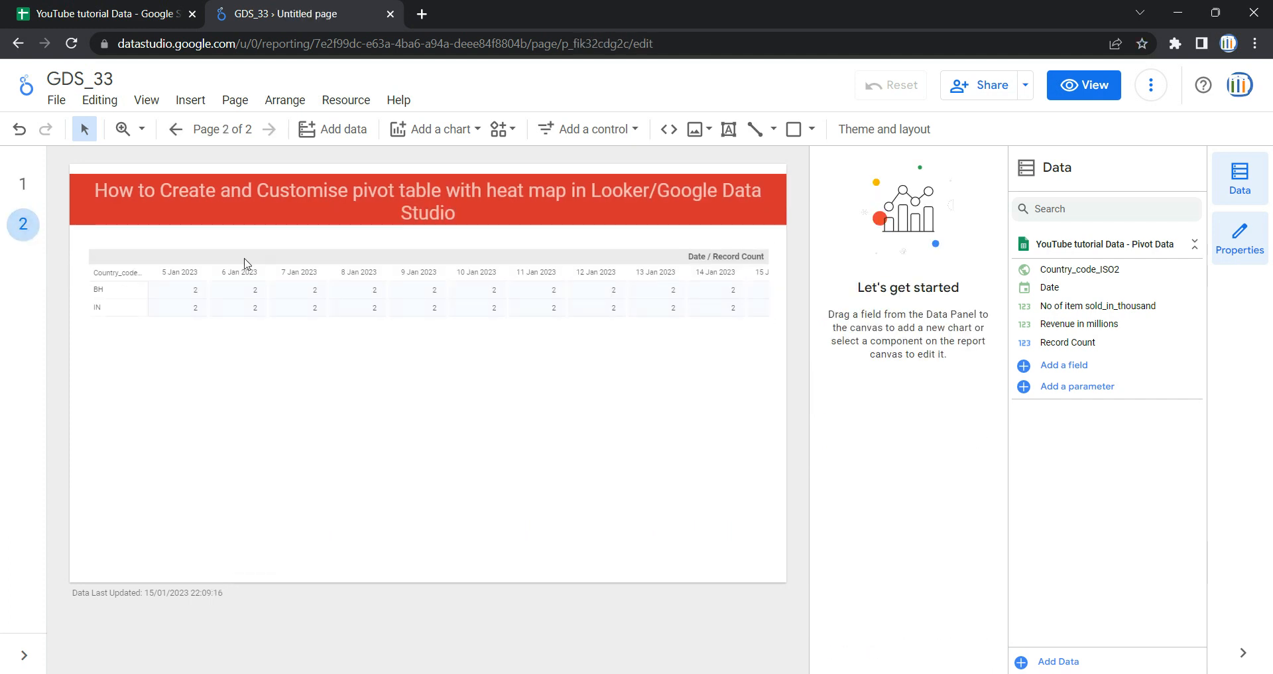
{"action": "left_click", "coordinate": [510, 418]}
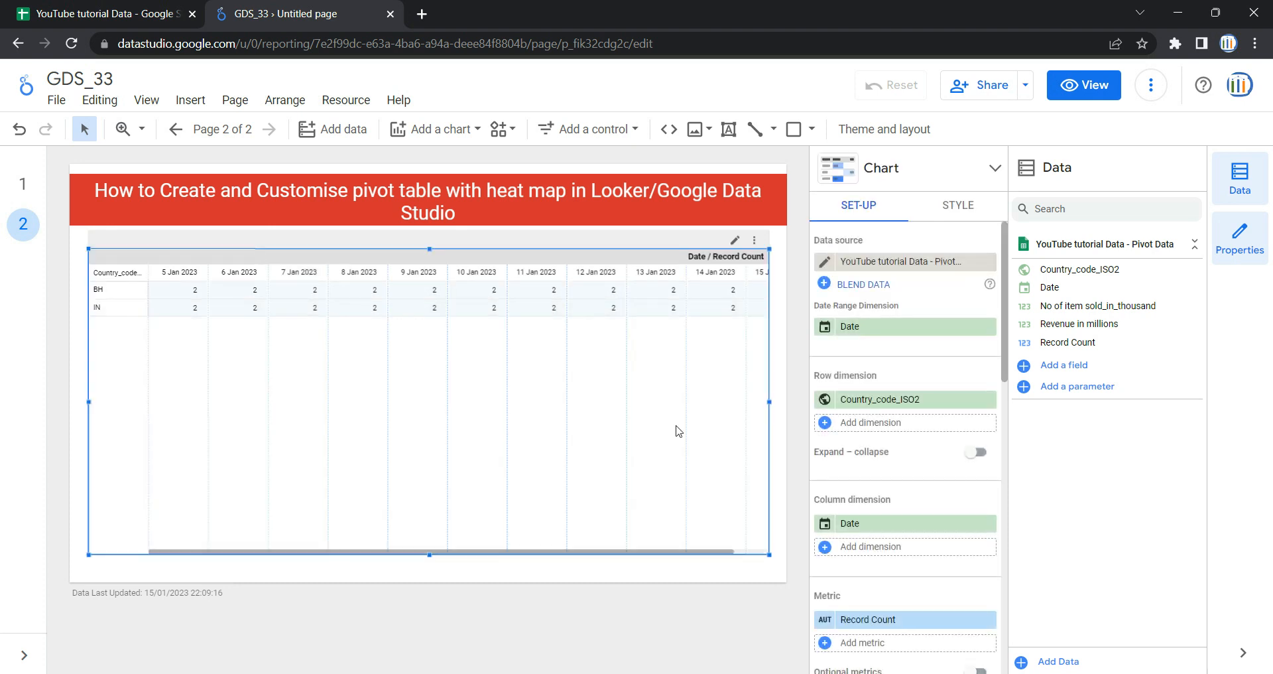
- Examine the setup and style options available for the pivot table, from dimensions, metrics and sorting to conditional formatting and borders
{"action": "scroll", "coordinate": [905, 418], "scroll_direction": "down", "scroll_amount": 5}
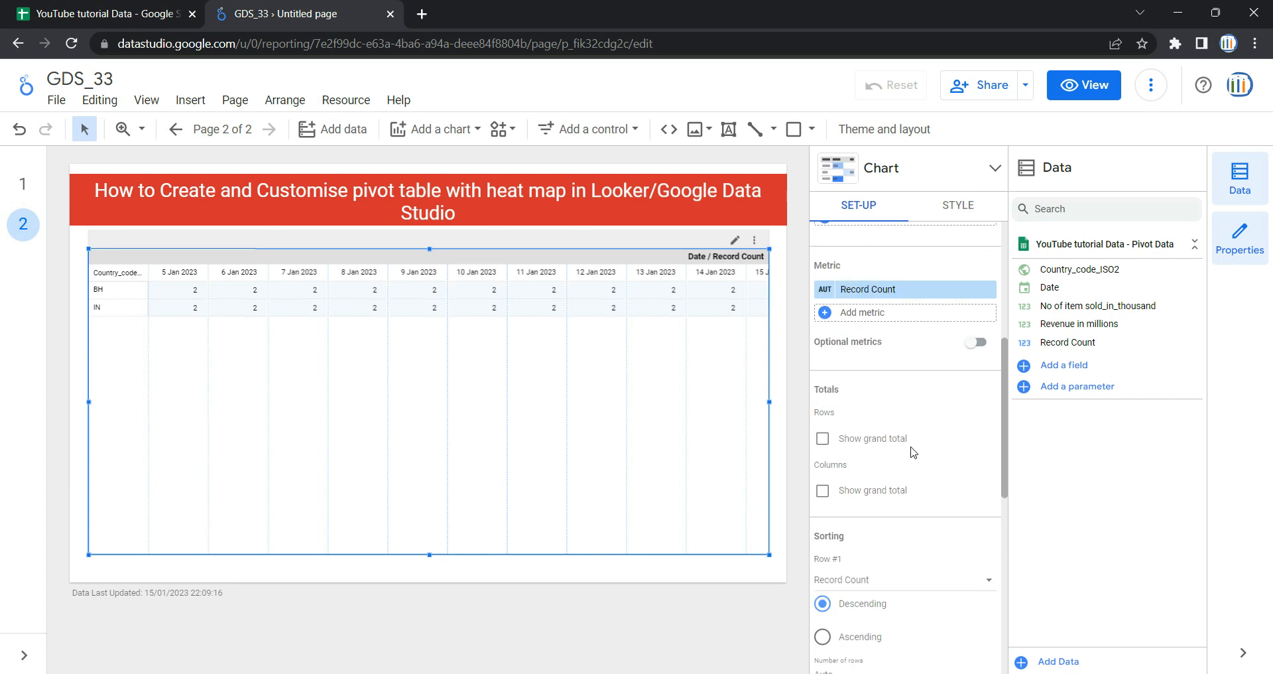
{"action": "scroll", "coordinate": [895, 278], "scroll_direction": "up", "scroll_amount": 5}
{"action": "left_click", "coordinate": [958, 205]}
{"action": "scroll", "coordinate": [890, 449], "scroll_direction": "up", "scroll_amount": 3}
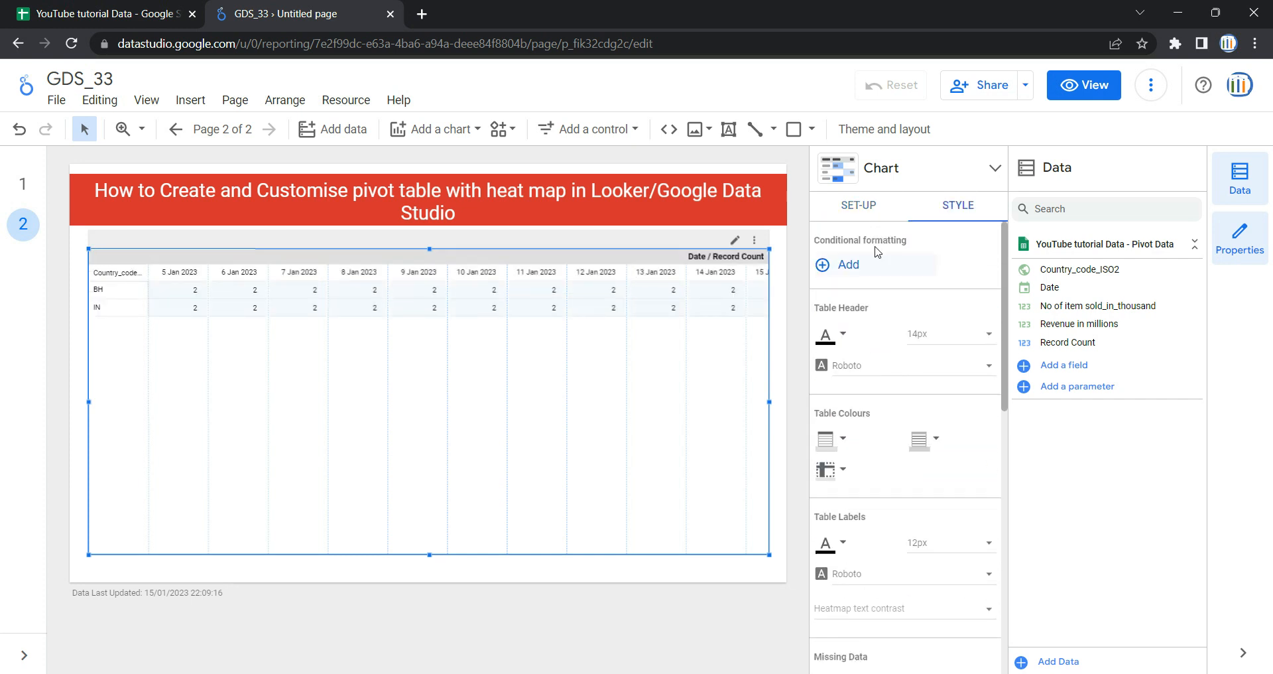
{"action": "left_click", "coordinate": [858, 206]}
{"action": "scroll", "coordinate": [899, 417], "scroll_direction": "down", "scroll_amount": 8}
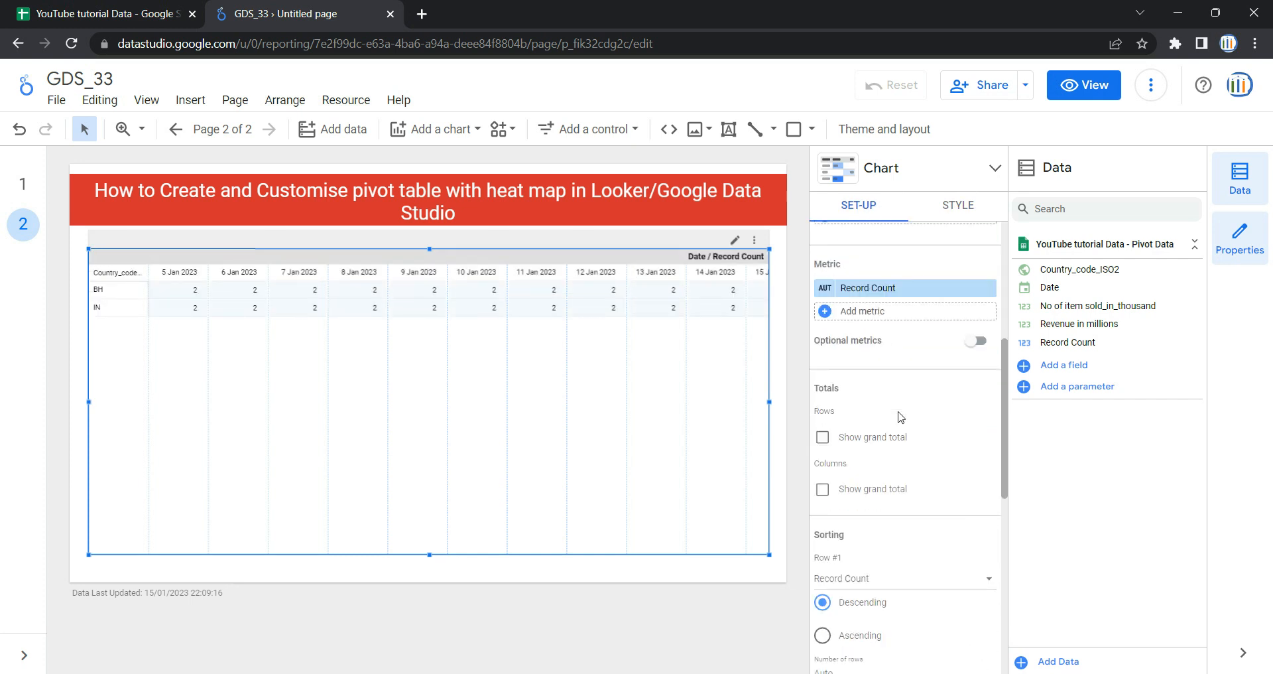
{"action": "scroll", "coordinate": [900, 418], "scroll_direction": "down", "scroll_amount": 3}
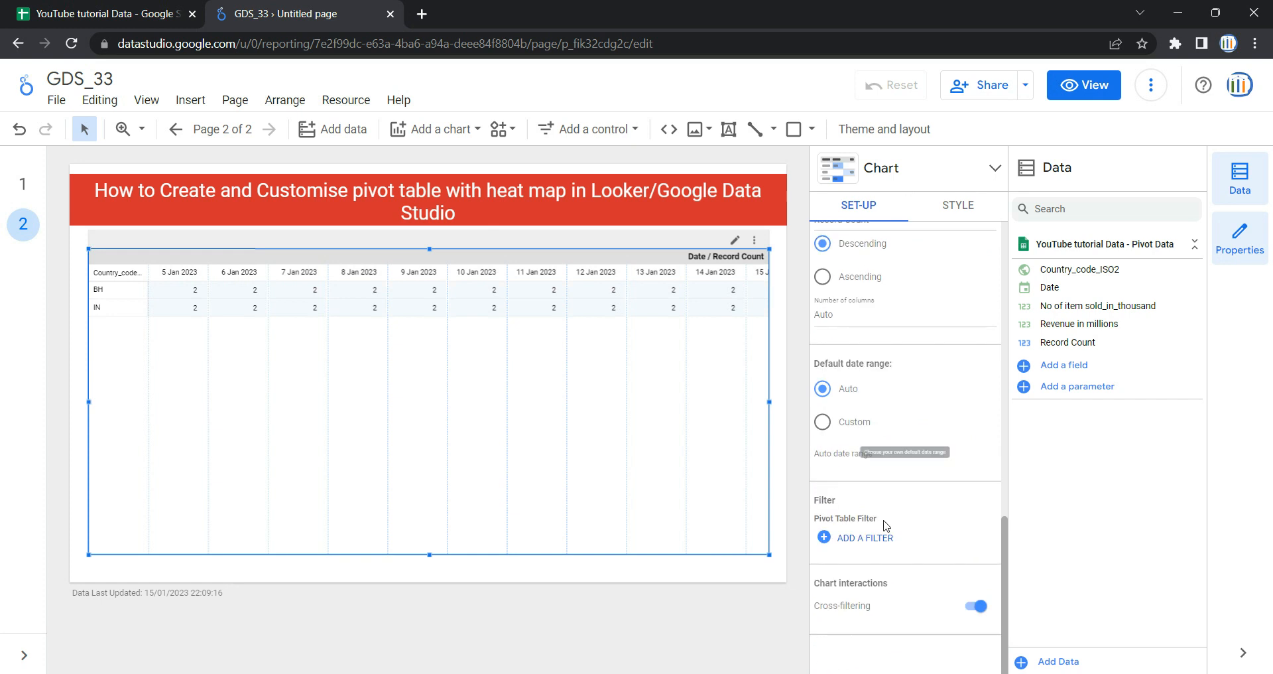
{"action": "scroll", "coordinate": [899, 418], "scroll_direction": "up", "scroll_amount": 10}
{"action": "left_click", "coordinate": [956, 214]}
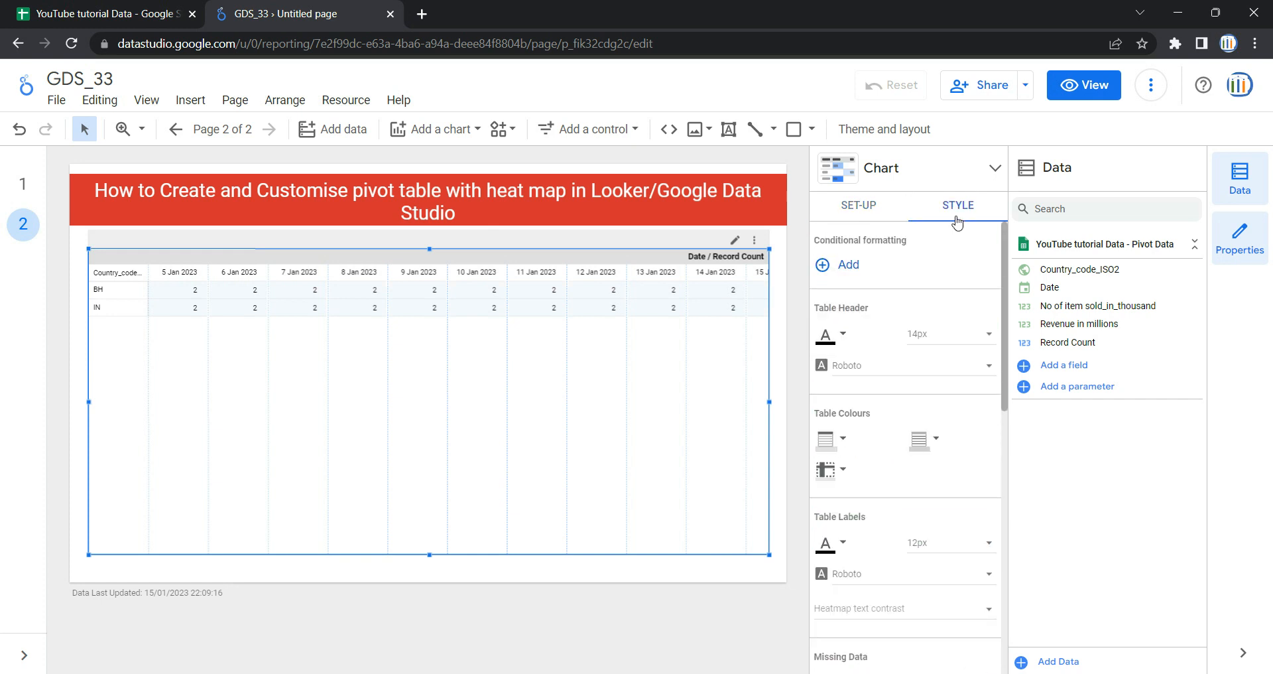
{"action": "scroll", "coordinate": [909, 411], "scroll_direction": "down", "scroll_amount": 10}
{"action": "scroll", "coordinate": [909, 408], "scroll_direction": "up", "scroll_amount": 8}
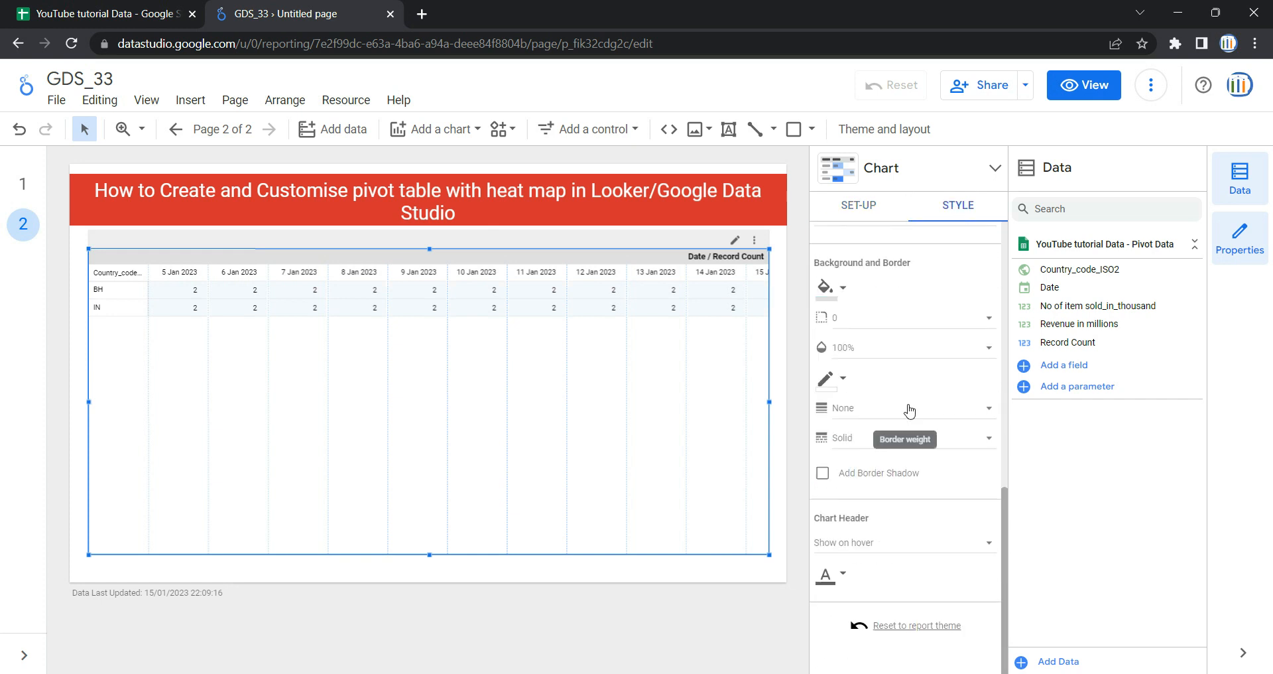
{"action": "left_click", "coordinate": [871, 210]}
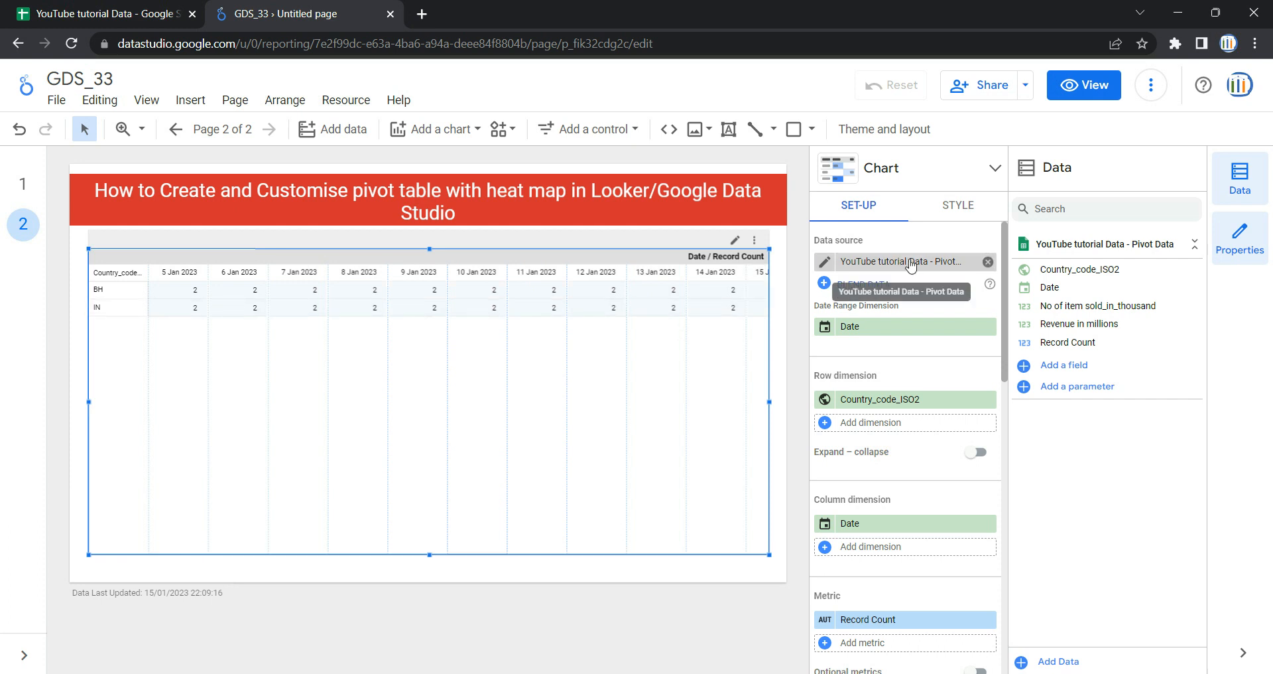
- Examine the data sources selectable for the pivot table and the connectors available for adding another one, without changing the source
{"action": "left_click", "coordinate": [910, 262]}
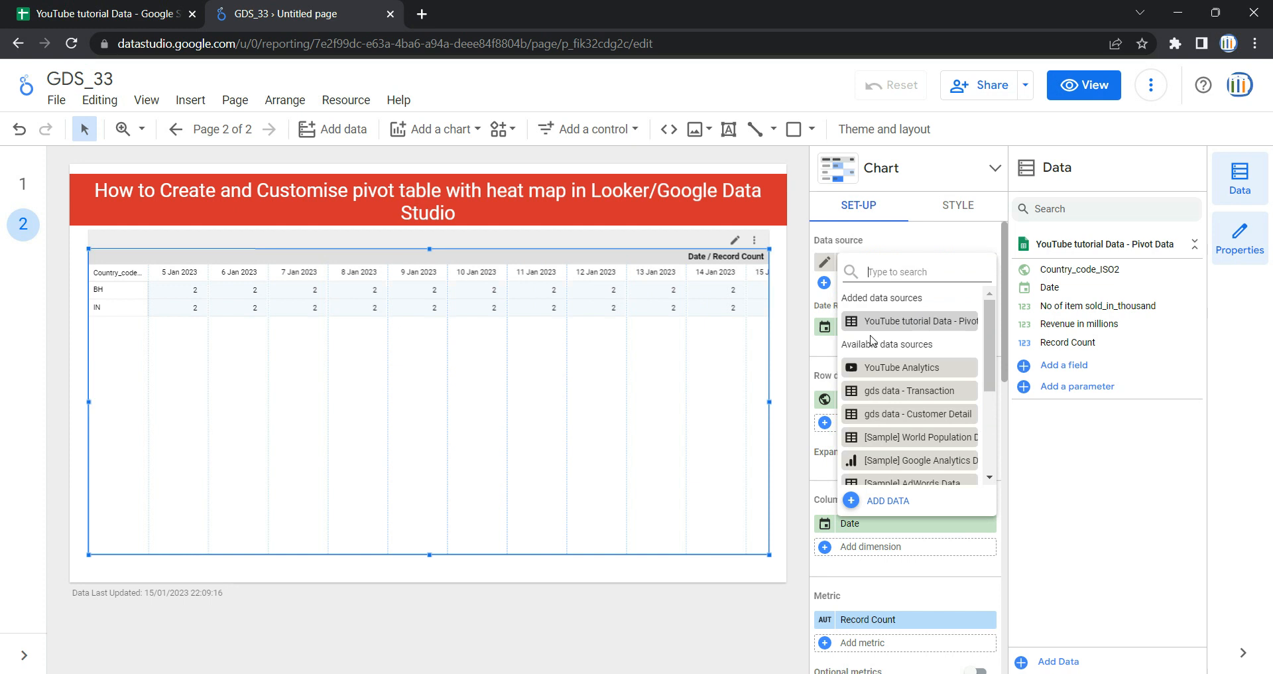
{"action": "scroll", "coordinate": [931, 347], "scroll_direction": "down", "scroll_amount": 3}
{"action": "scroll", "coordinate": [932, 351], "scroll_direction": "up", "scroll_amount": 3}
{"action": "scroll", "coordinate": [921, 384], "scroll_direction": "down", "scroll_amount": 5}
{"action": "scroll", "coordinate": [921, 385], "scroll_direction": "up", "scroll_amount": 5}
{"action": "left_click", "coordinate": [889, 501]}
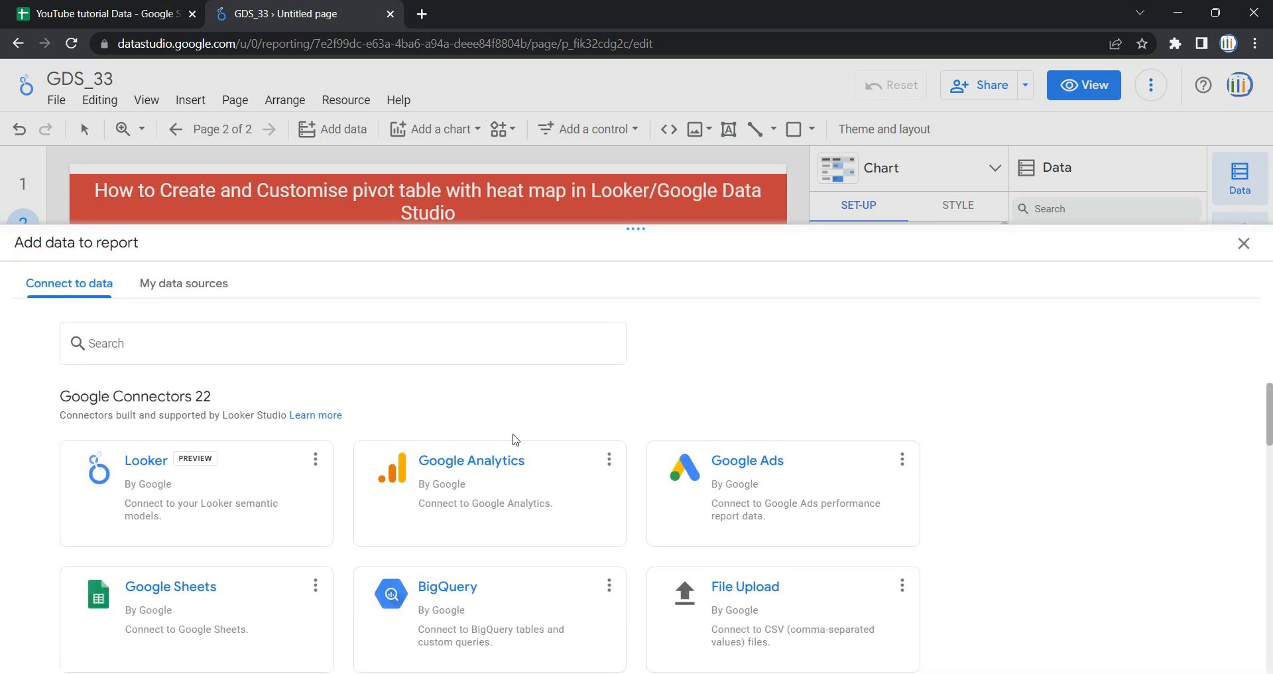
{"action": "scroll", "coordinate": [478, 477], "scroll_direction": "down", "scroll_amount": 3}
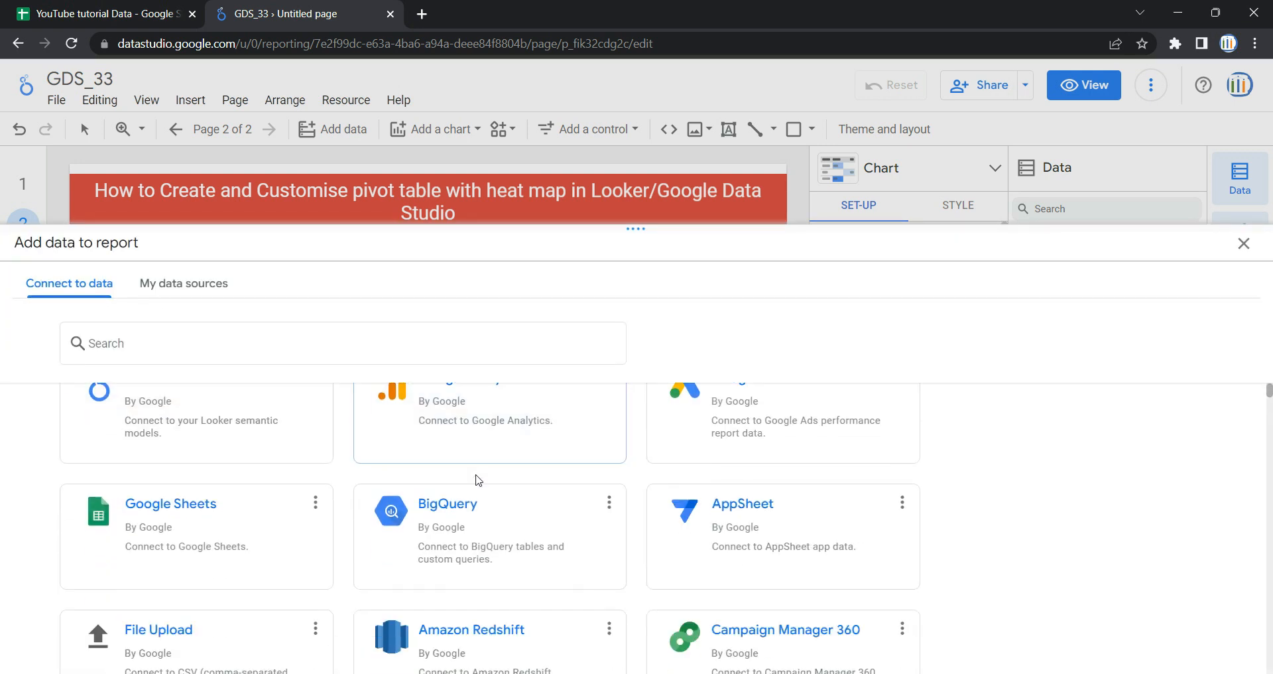
{"action": "scroll", "coordinate": [477, 480], "scroll_direction": "down", "scroll_amount": 6}
{"action": "scroll", "coordinate": [474, 480], "scroll_direction": "up", "scroll_amount": 9}
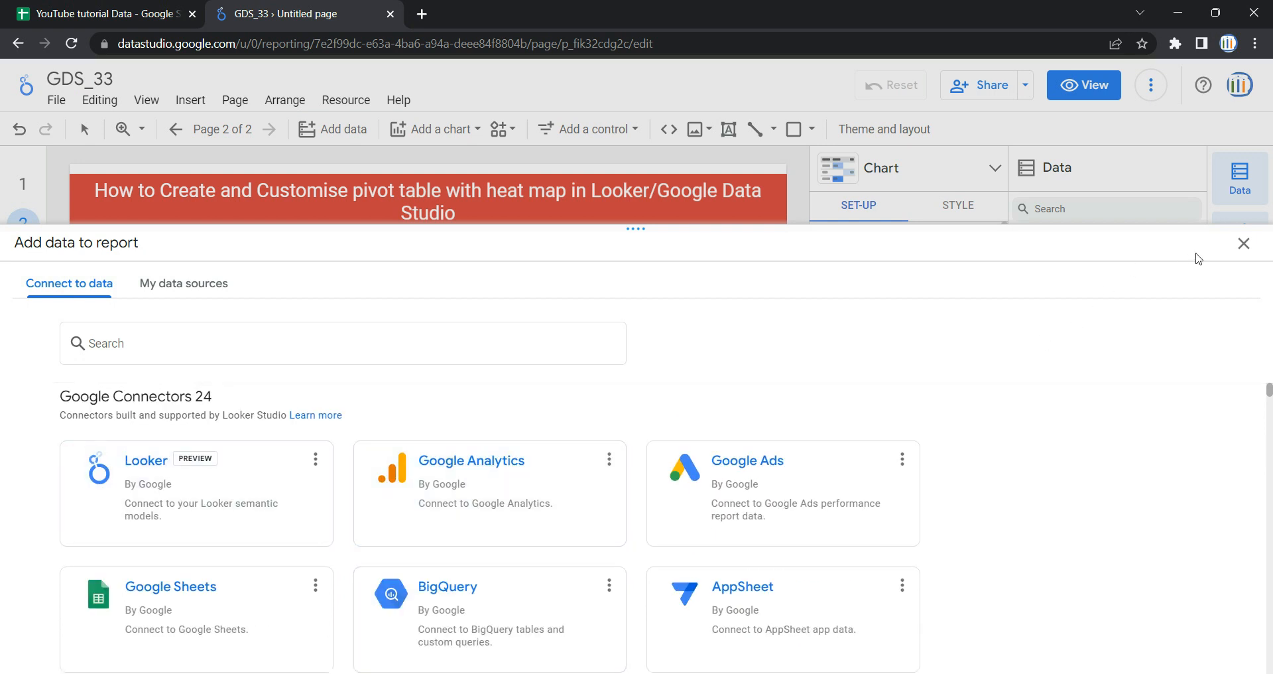
{"action": "left_click", "coordinate": [1242, 244]}
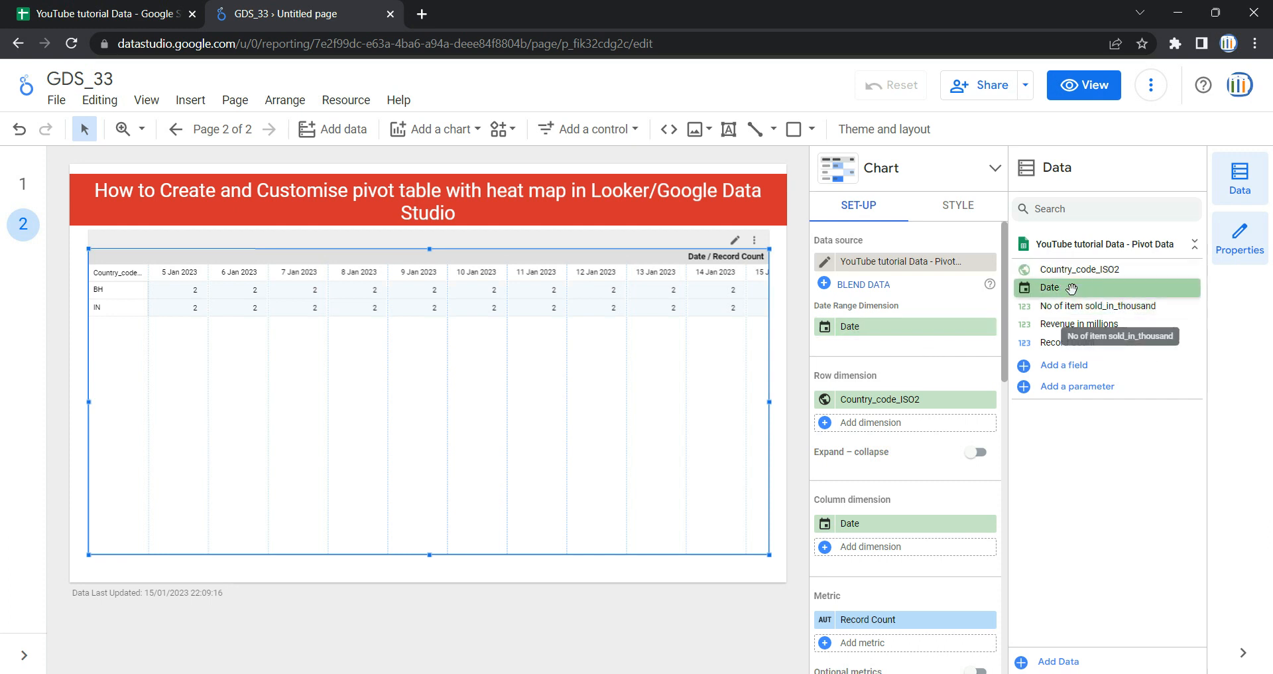
- Switch to the Google Sheets Pivot Data sheet, select its Date column for inspection, and return to the Looker Studio report
{"action": "left_click", "coordinate": [99, 13]}
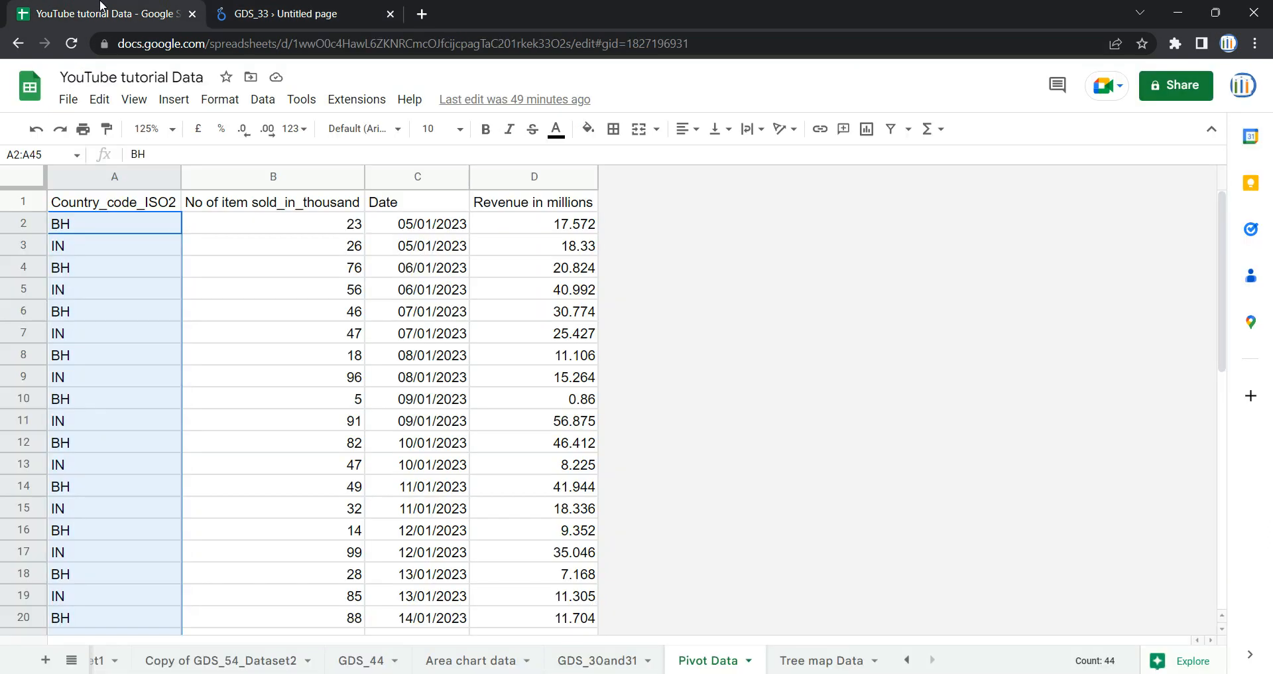
{"action": "left_click", "coordinate": [430, 176]}
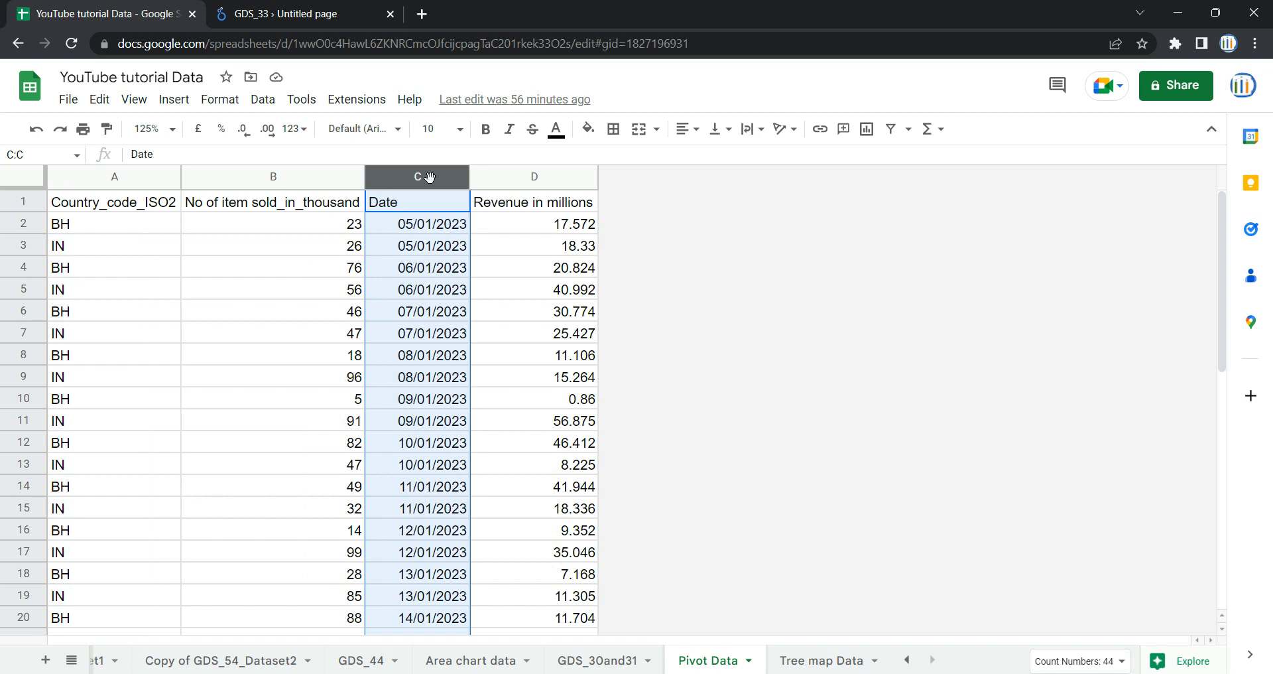
{"action": "key", "text": "ctrl+Tab"}
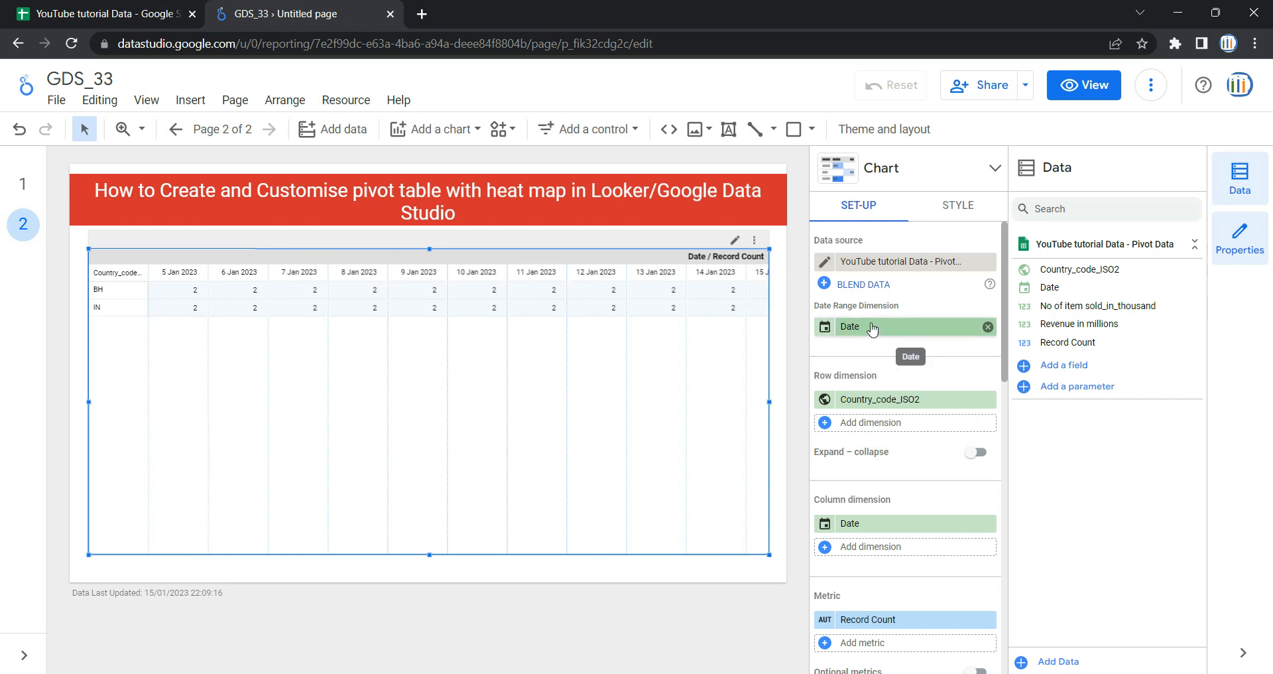
- Replace the pivot table's row dimension Country_code_ISO2 with Date
{"action": "scroll", "coordinate": [862, 318], "scroll_direction": "down", "scroll_amount": 2}
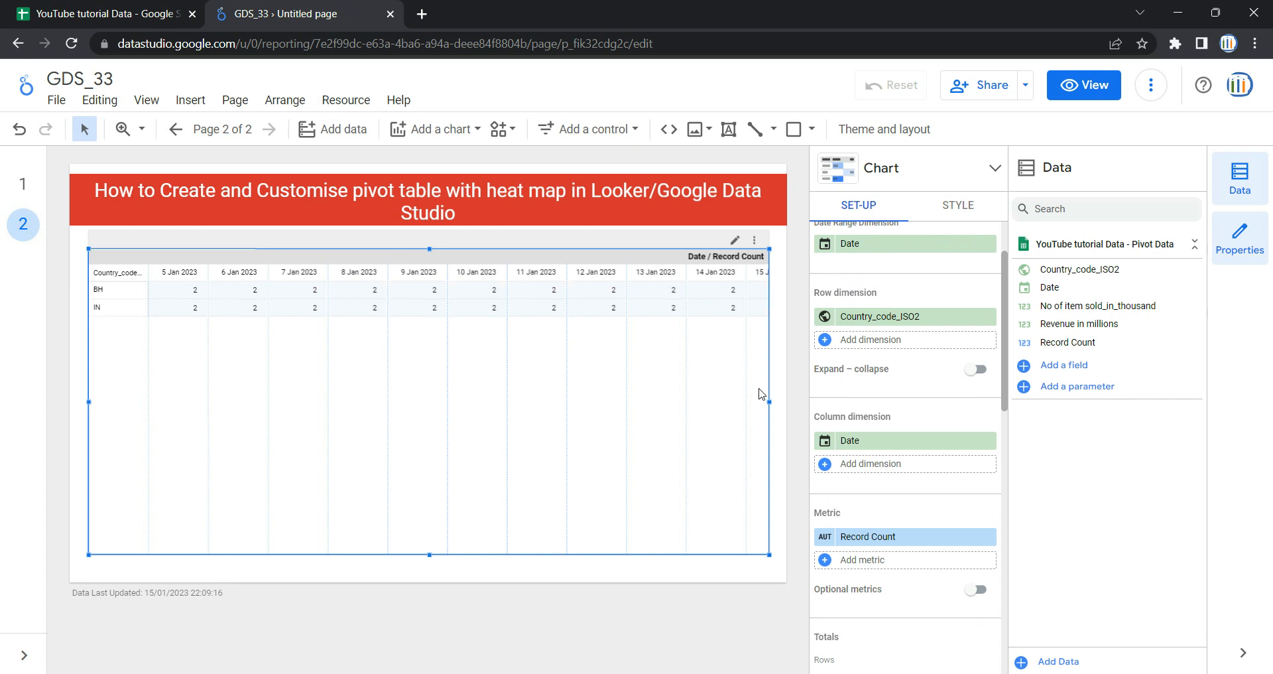
{"action": "scroll", "coordinate": [843, 401], "scroll_direction": "up", "scroll_amount": 2}
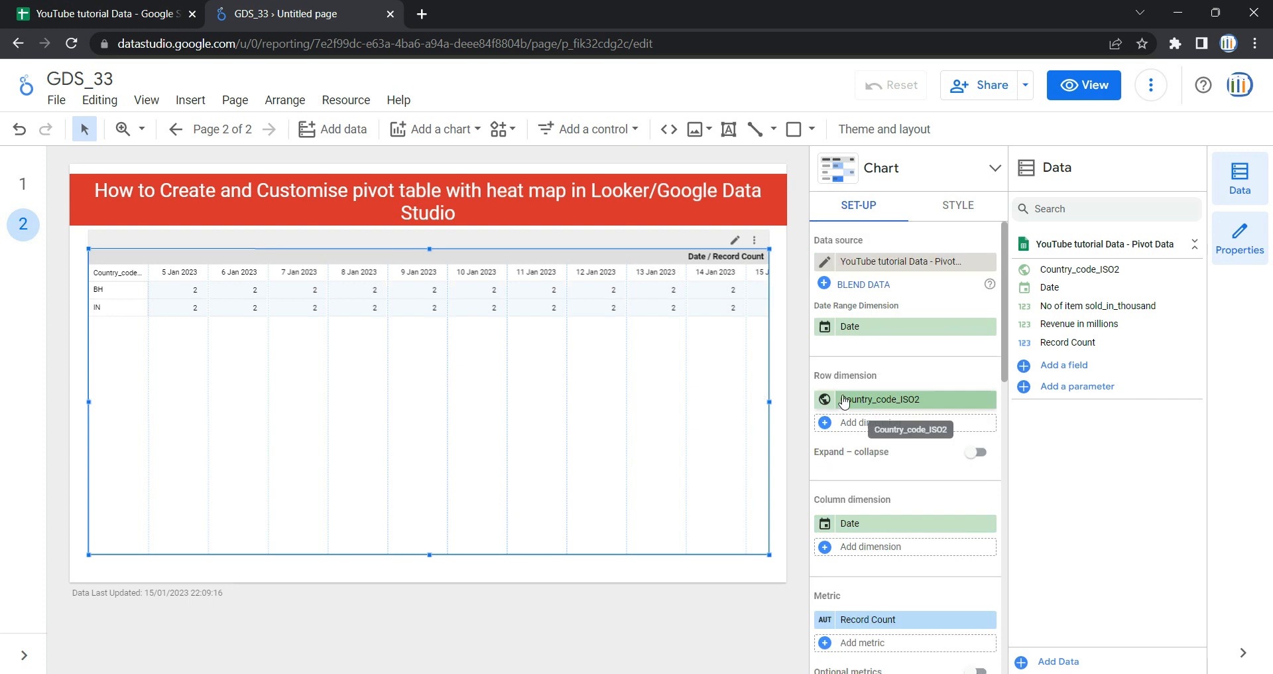
{"action": "left_click", "coordinate": [897, 401]}
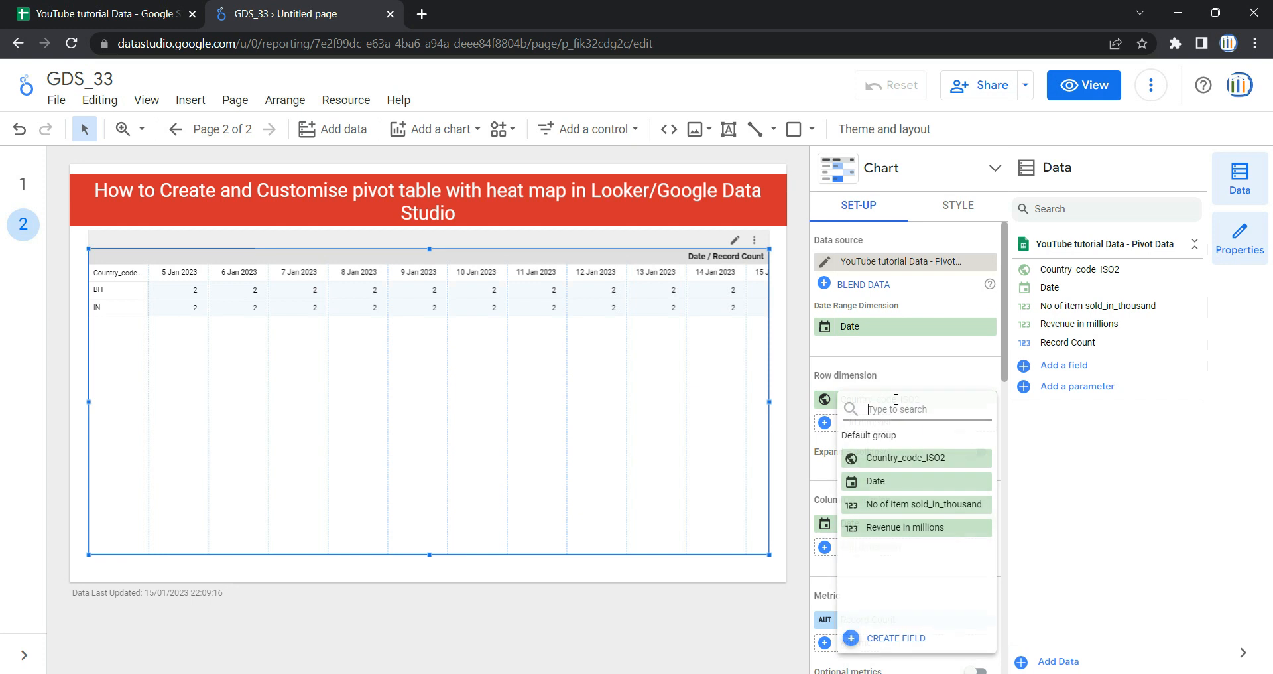
{"action": "left_click", "coordinate": [906, 481]}
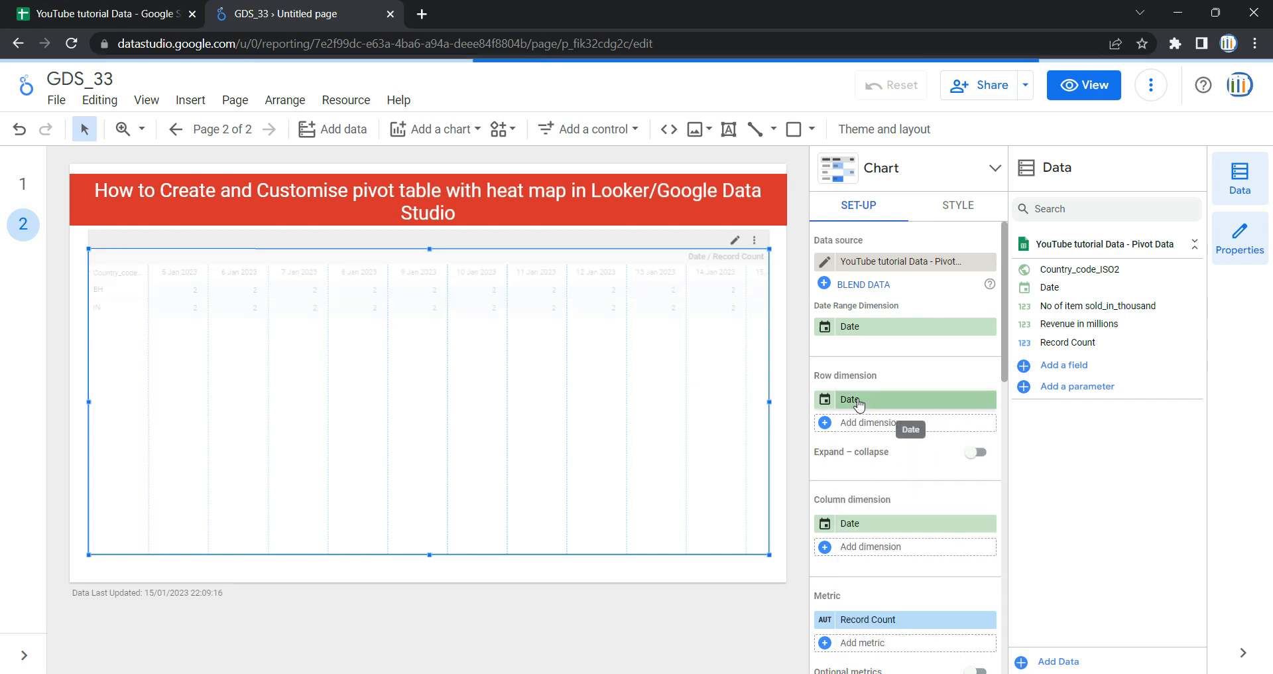
- Try Country_code_ISO2 as a second row dimension below Date, and remove it again
{"action": "scroll", "coordinate": [903, 397], "scroll_direction": "down", "scroll_amount": 2}
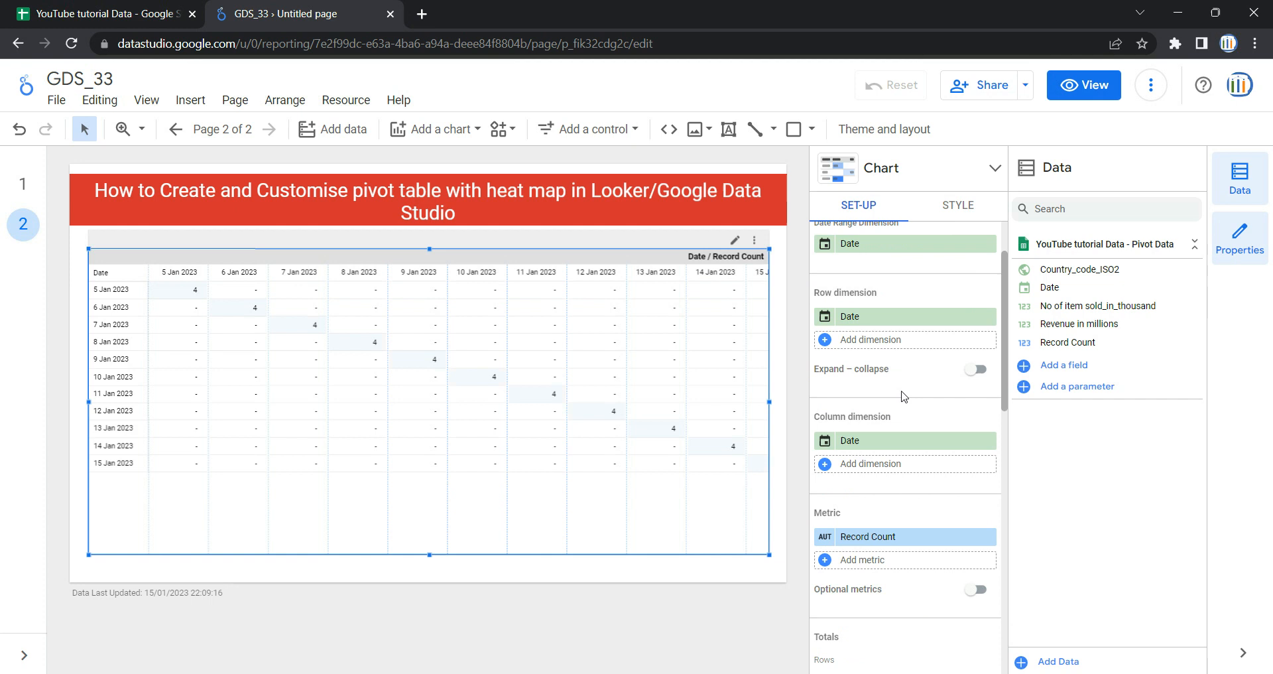
{"action": "left_click", "coordinate": [901, 340]}
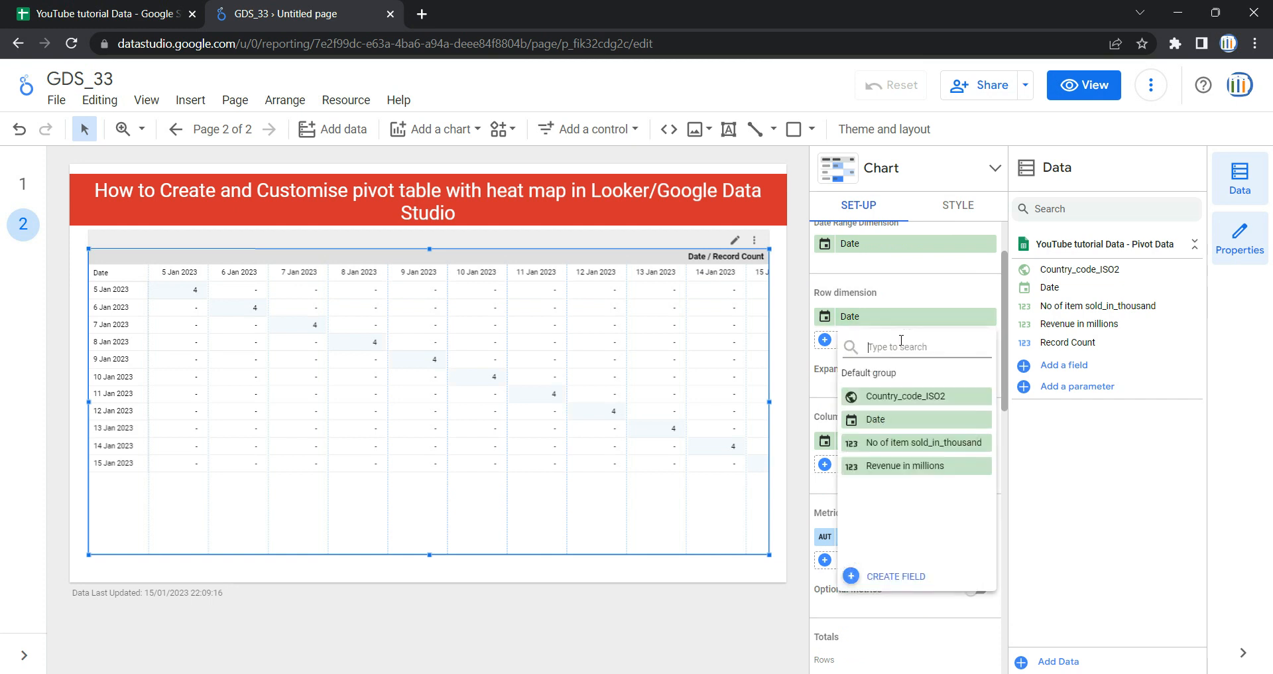
{"action": "left_click", "coordinate": [912, 395]}
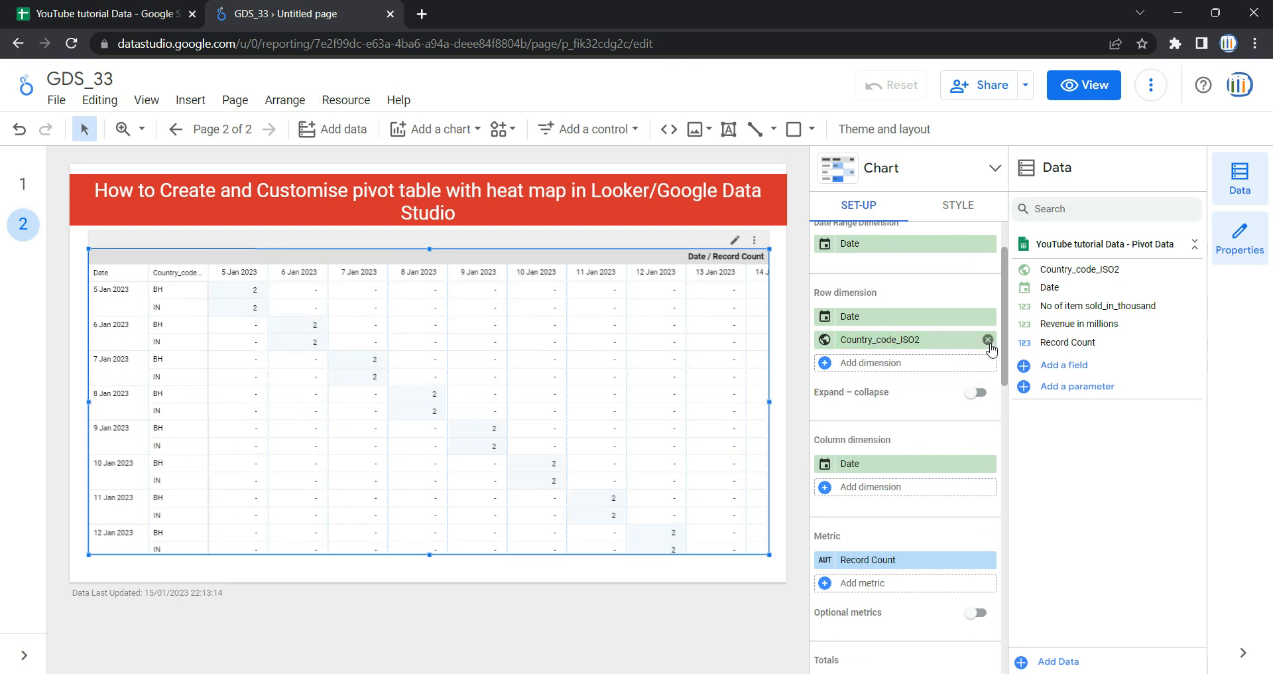
{"action": "left_click", "coordinate": [988, 340]}
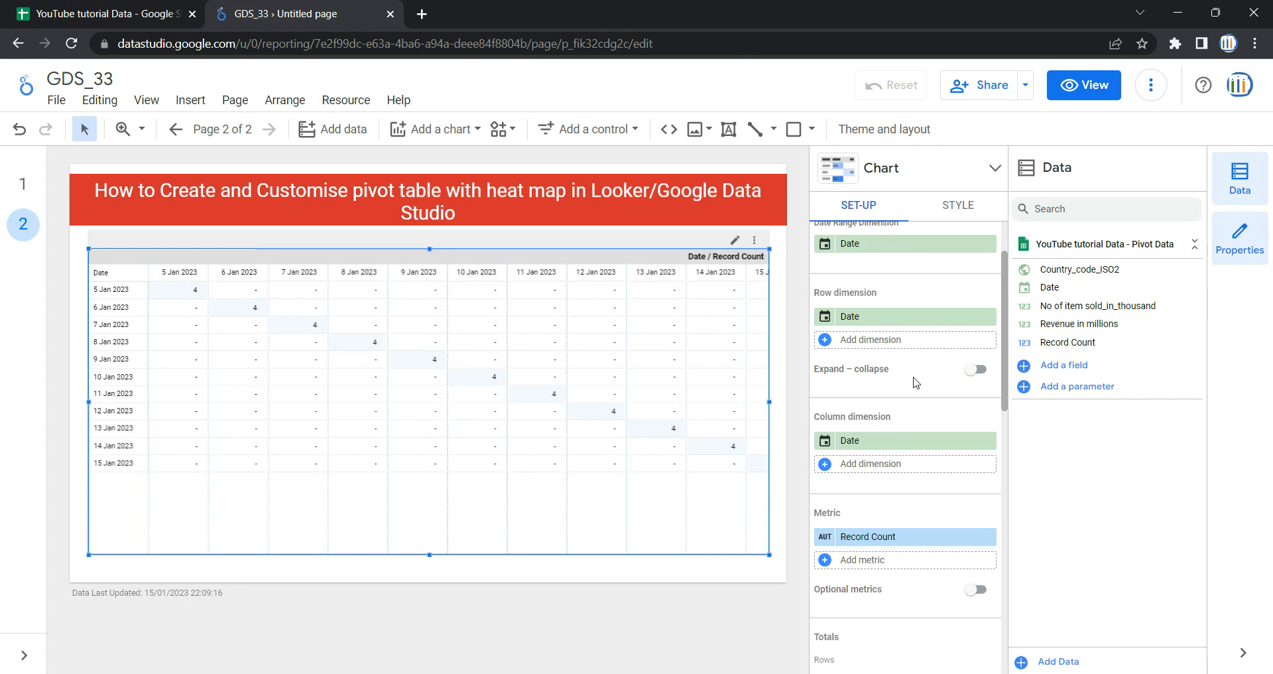
- Try expand-collapse on the row dimension, turn it off again, and remove the Year and Year Month row dimensions
{"action": "left_click", "coordinate": [980, 370]}
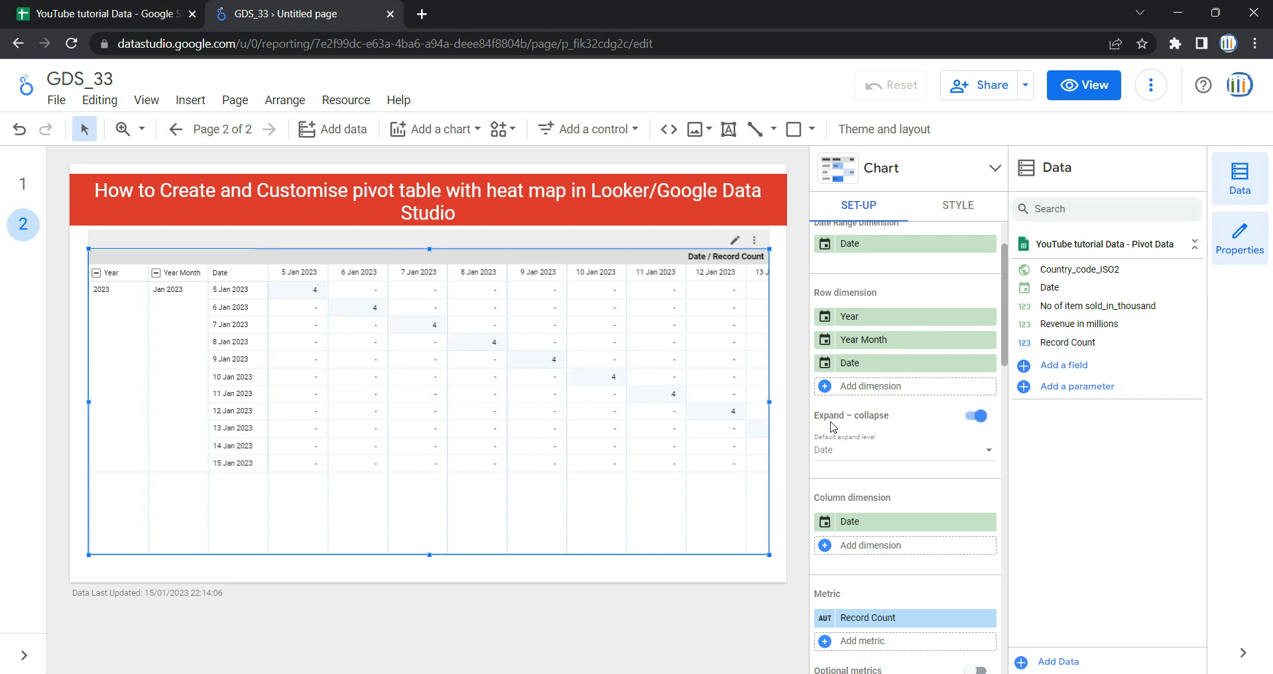
{"action": "left_click", "coordinate": [972, 415]}
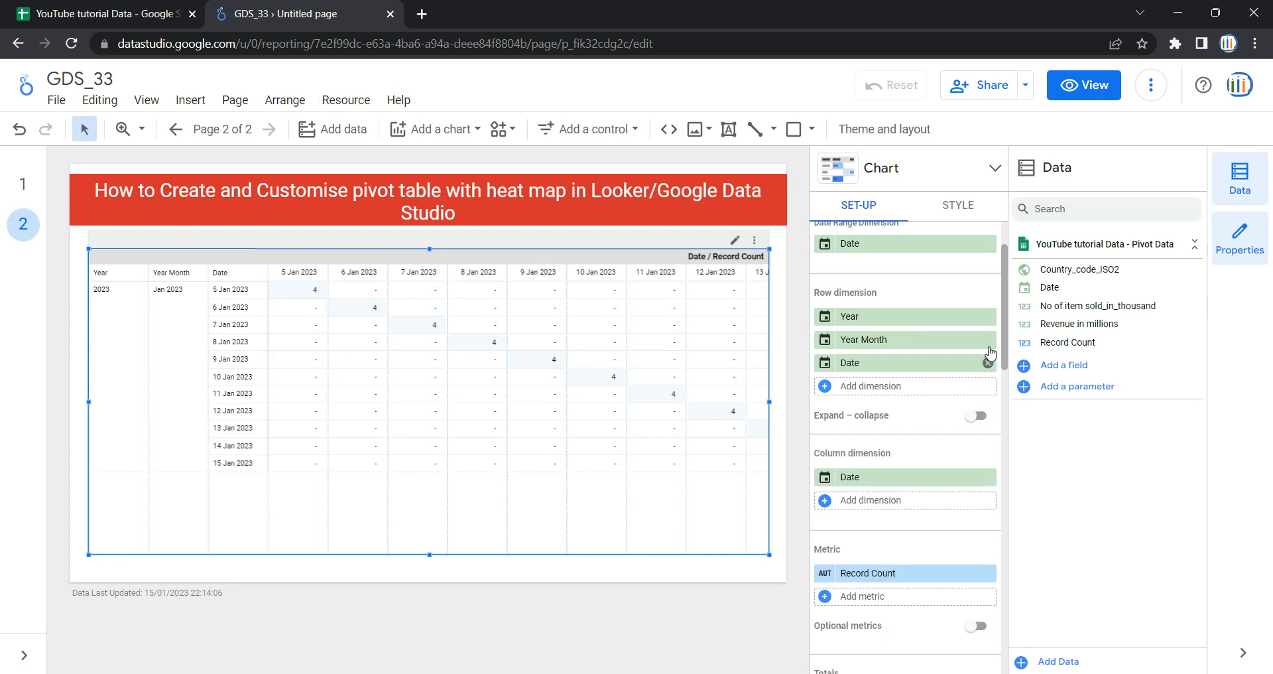
{"action": "left_click", "coordinate": [988, 316]}
{"action": "left_click", "coordinate": [987, 316]}
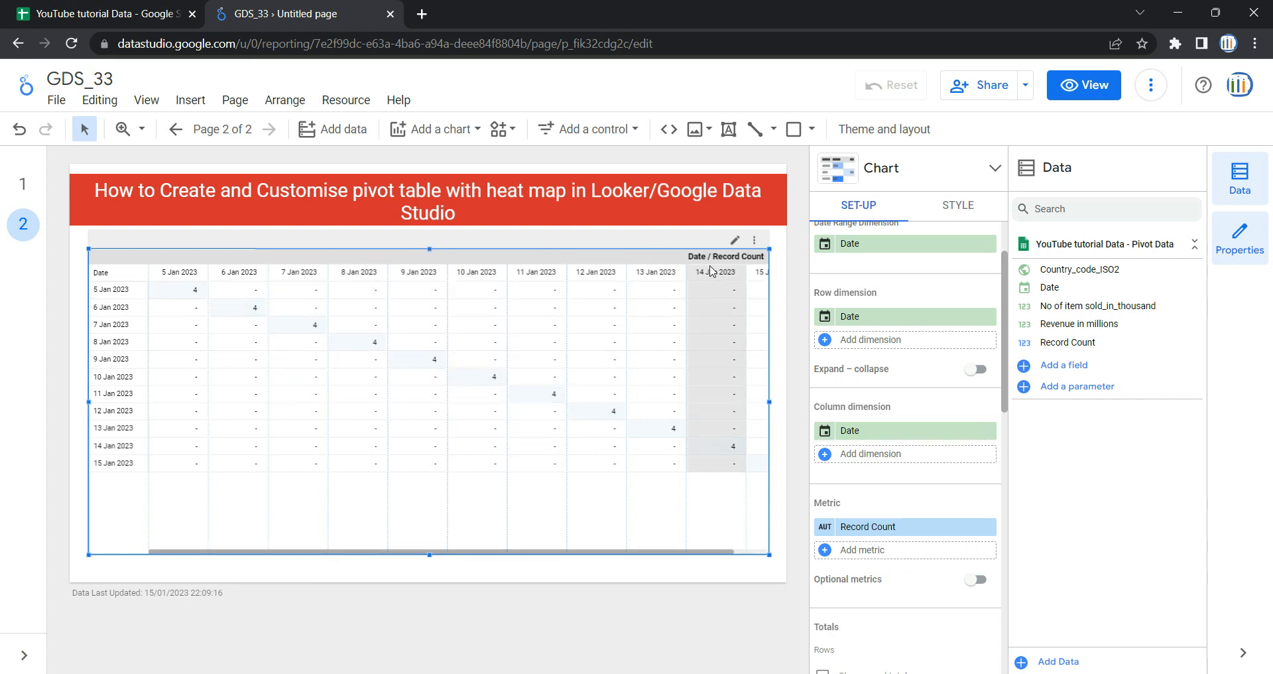
- Set the pivot table's column dimension to Country_code_ISO2 and its metric to No of item sold_in_thousand
{"action": "left_click", "coordinate": [921, 432]}
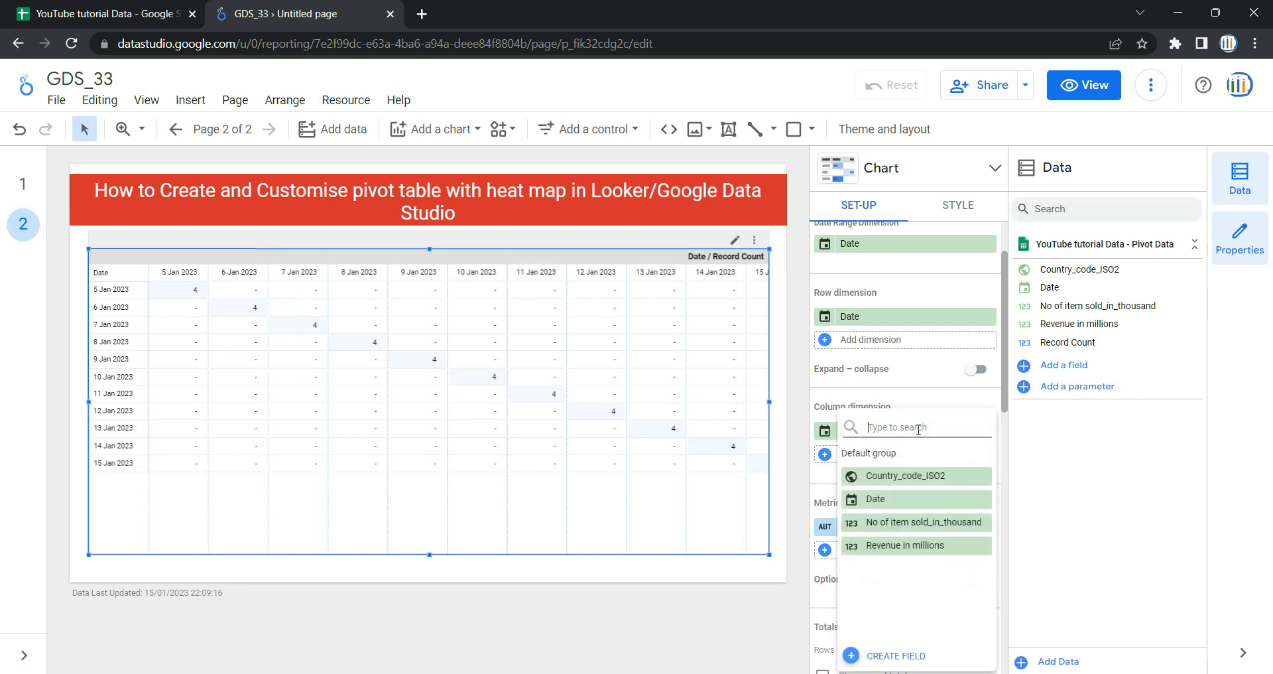
{"action": "left_click", "coordinate": [944, 488]}
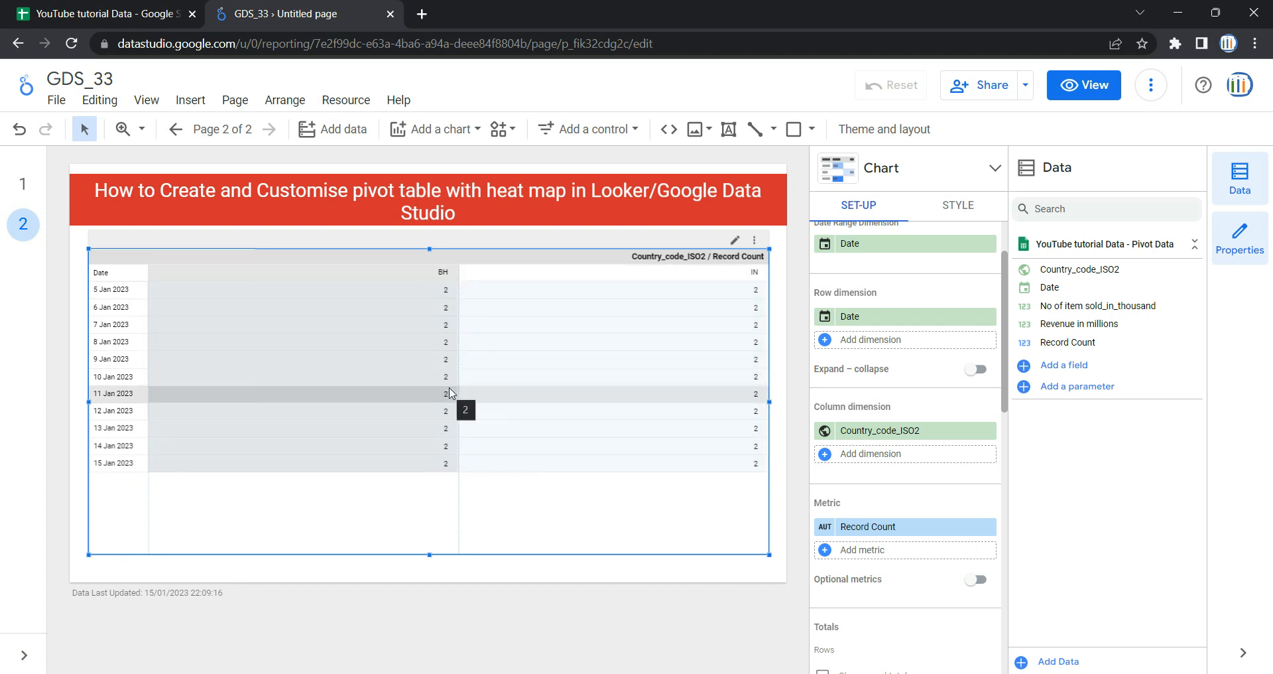
{"action": "scroll", "coordinate": [926, 463], "scroll_direction": "down", "scroll_amount": 3}
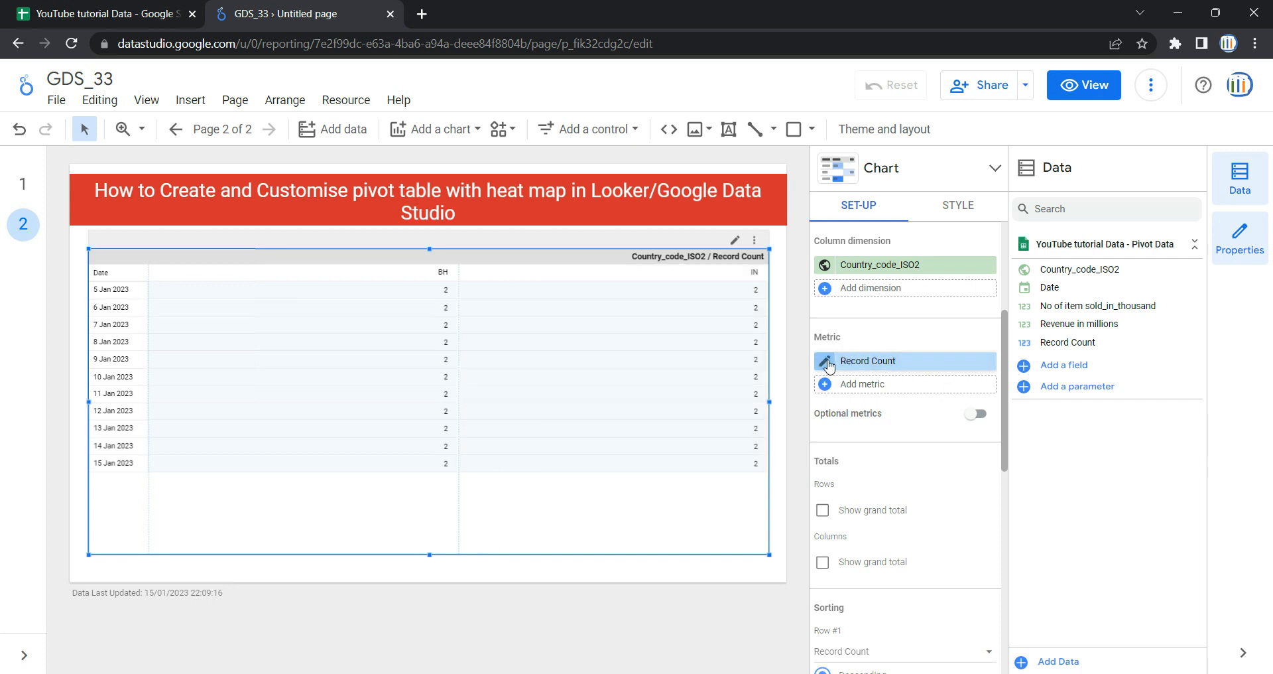
{"action": "left_click", "coordinate": [889, 364]}
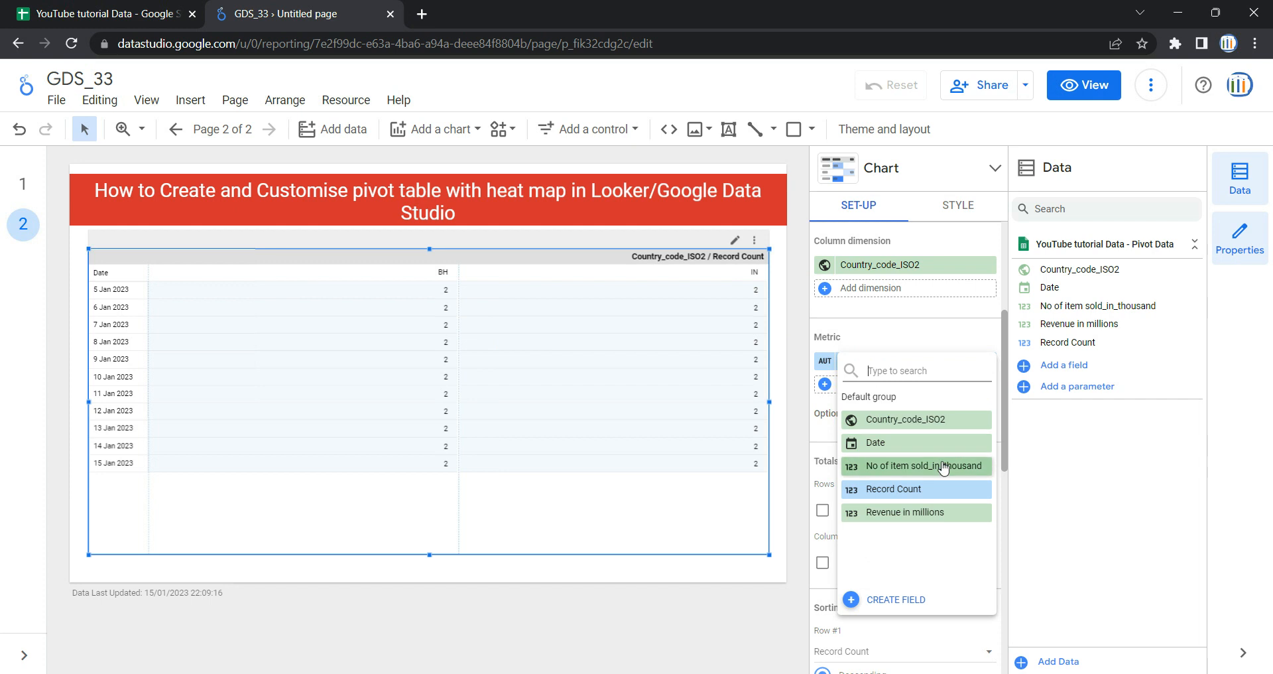
{"action": "left_click", "coordinate": [943, 467]}
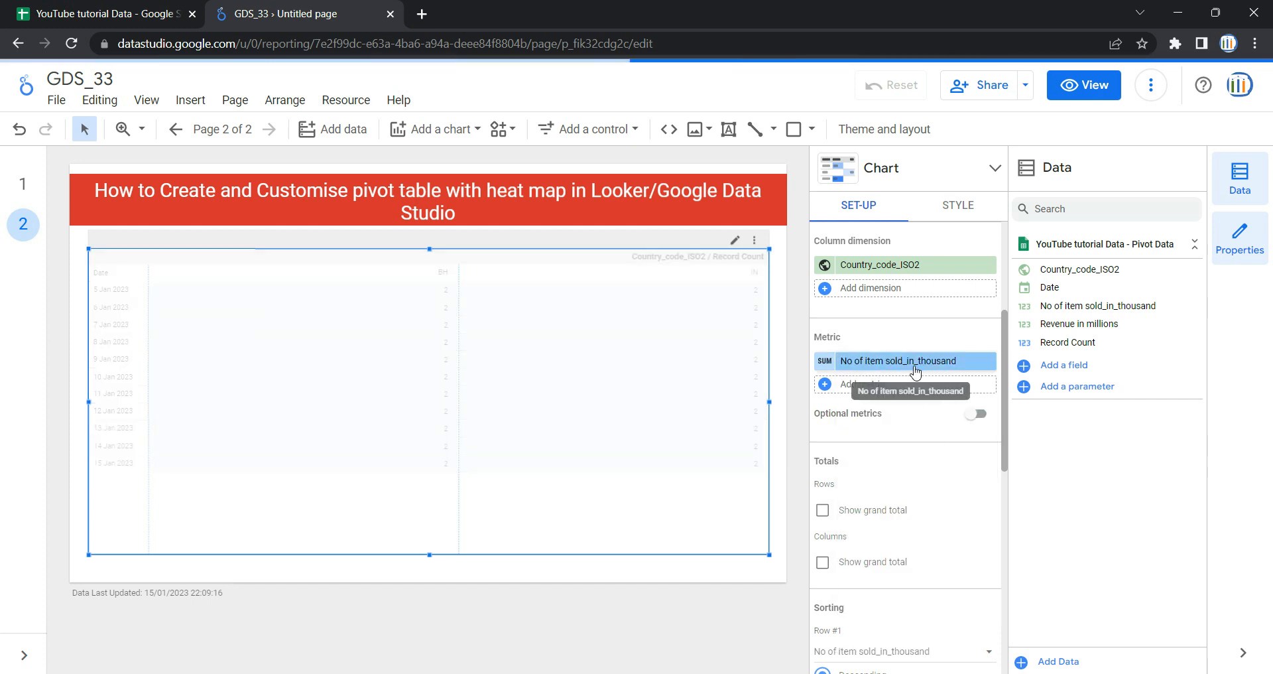
- Check the aggregation options of the No of item sold_in_thousand metric and add Revenue in millions as a second metric
{"action": "left_click", "coordinate": [827, 361]}
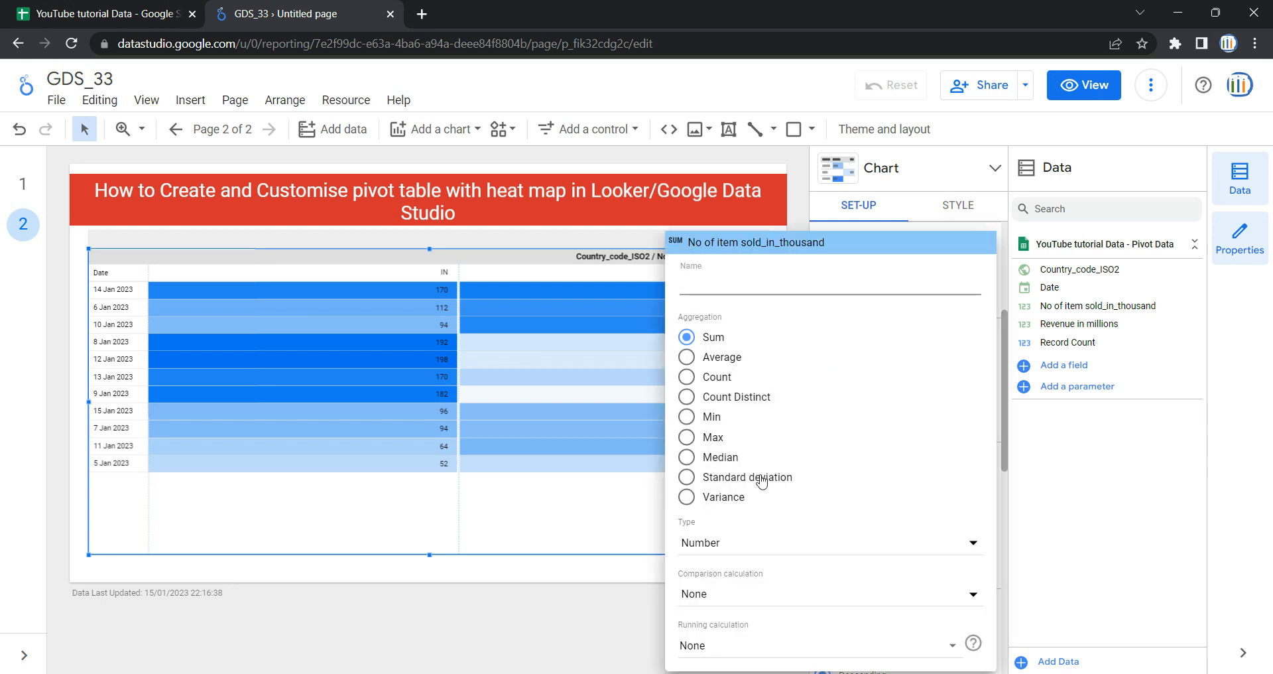
{"action": "key", "text": "Escape"}
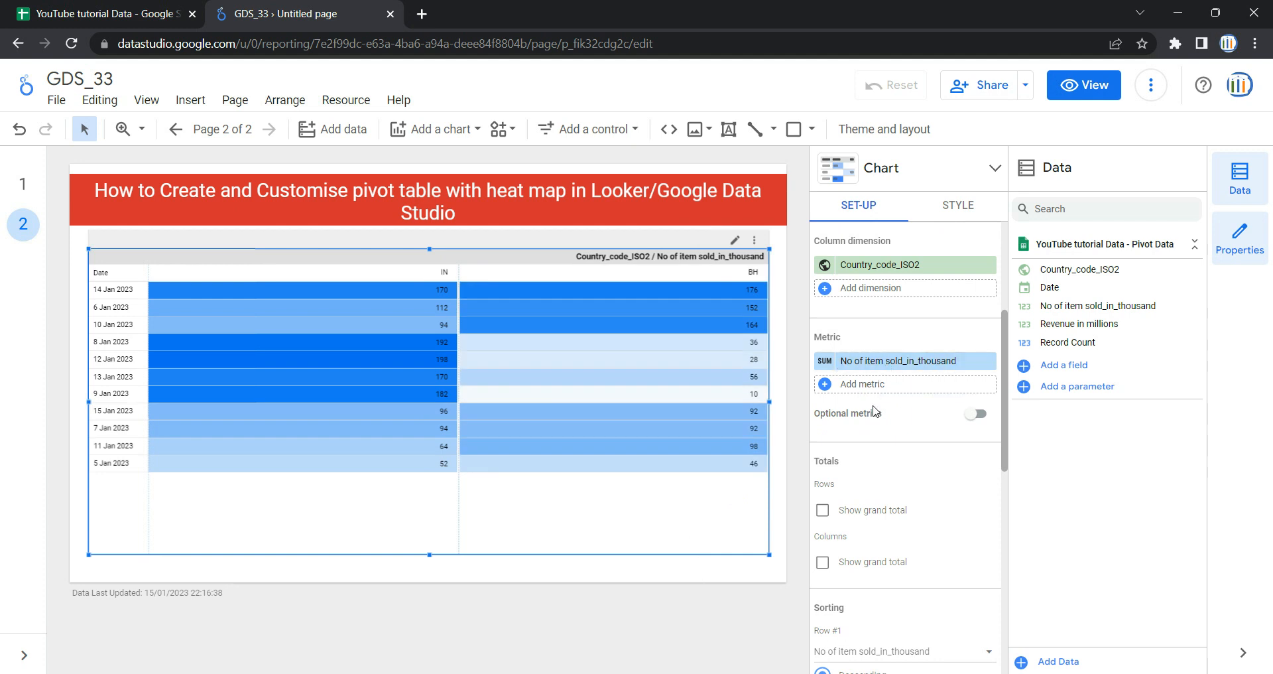
{"action": "left_click", "coordinate": [883, 385]}
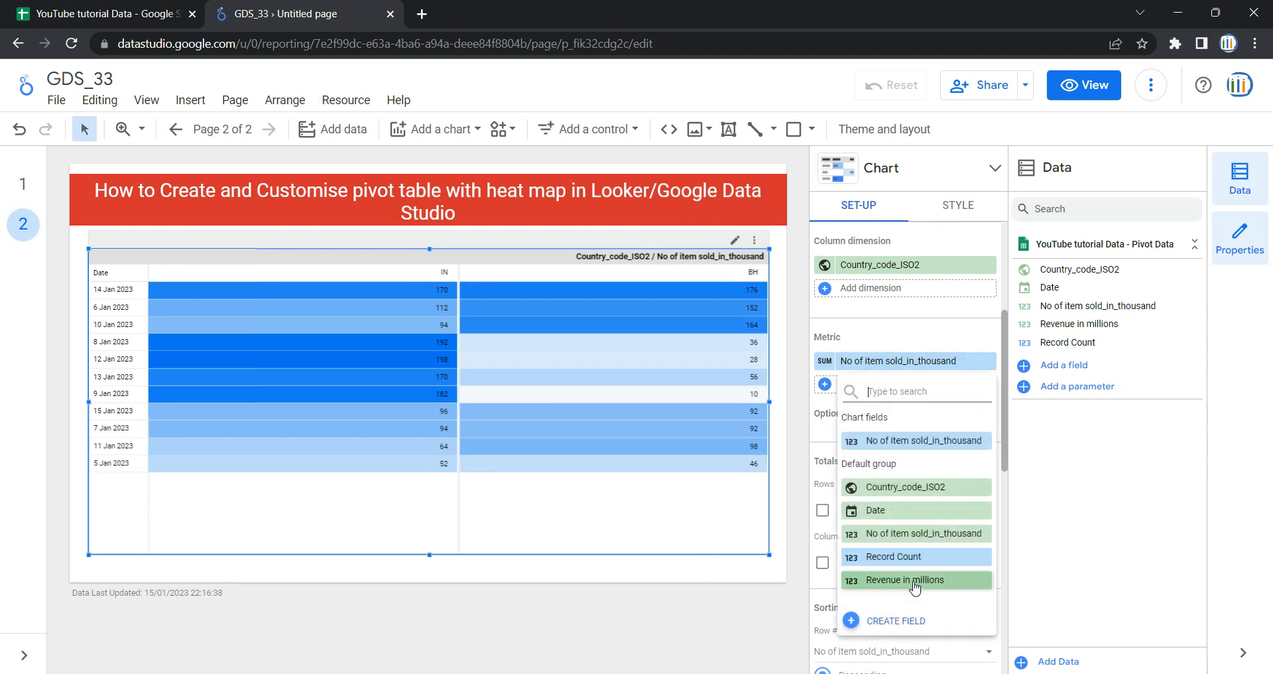
{"action": "left_click", "coordinate": [895, 577]}
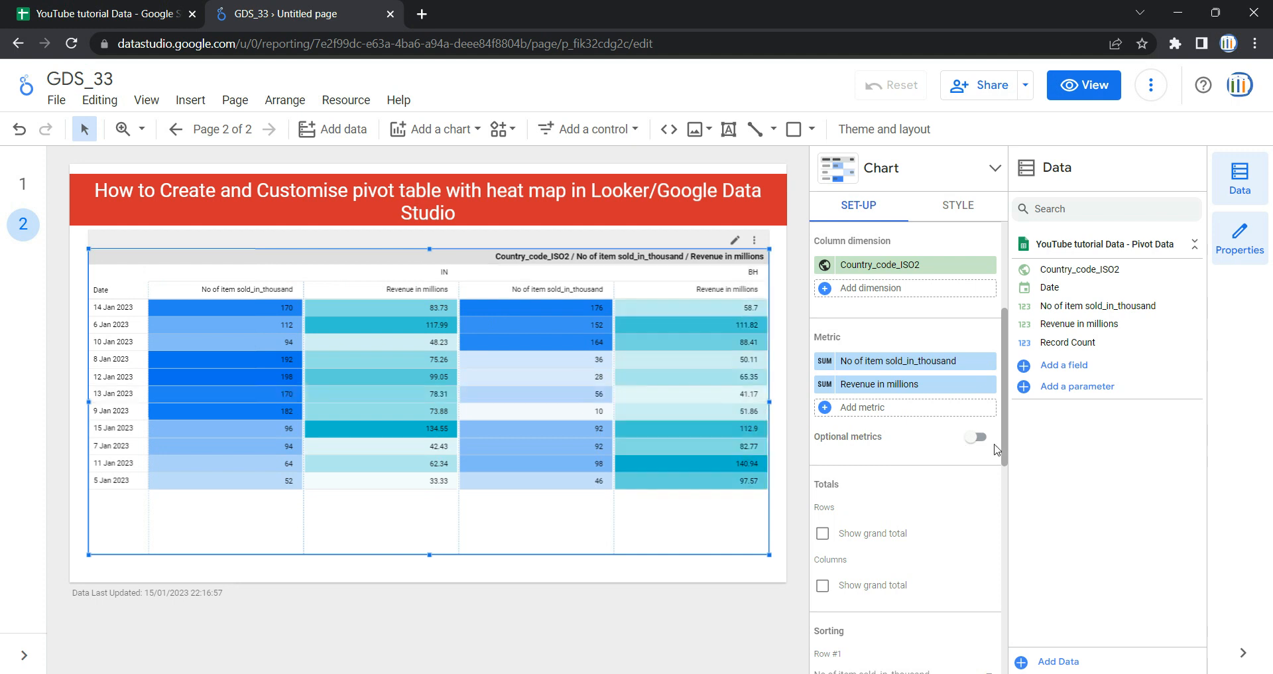
- Enable optional metrics for the pivot table and add Record Count as an optional metric
{"action": "scroll", "coordinate": [895, 427], "scroll_direction": "down", "scroll_amount": 2}
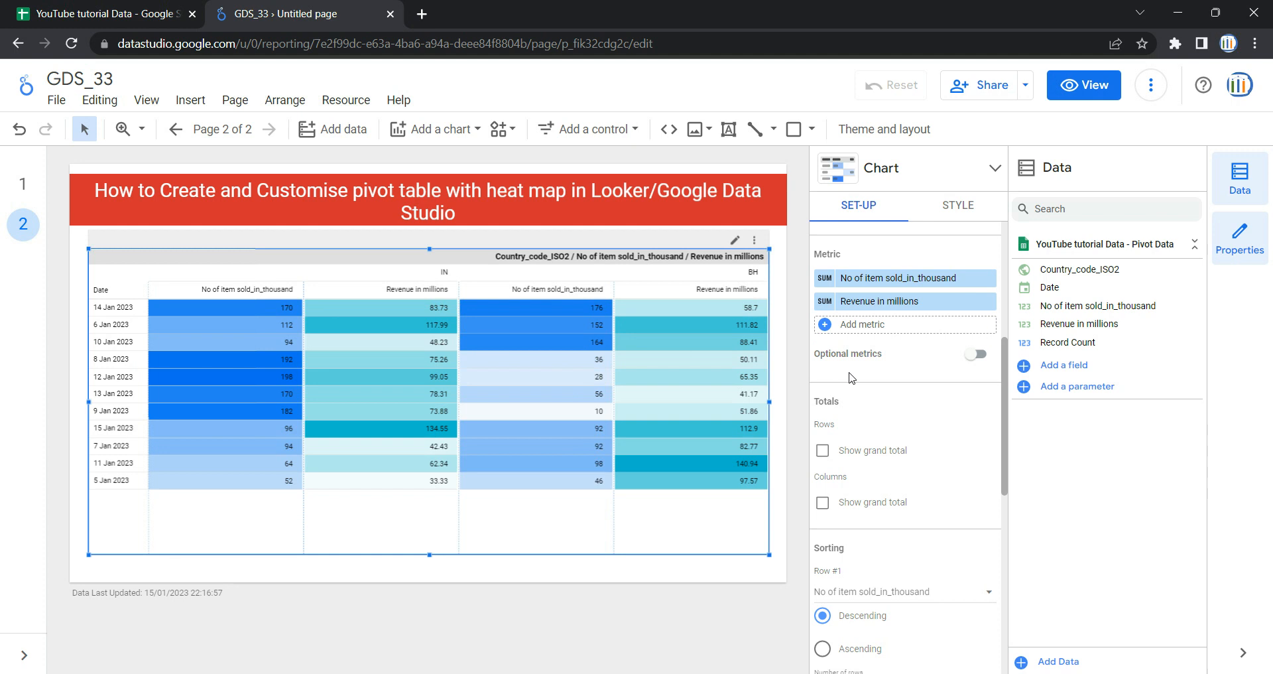
{"action": "left_click", "coordinate": [981, 354]}
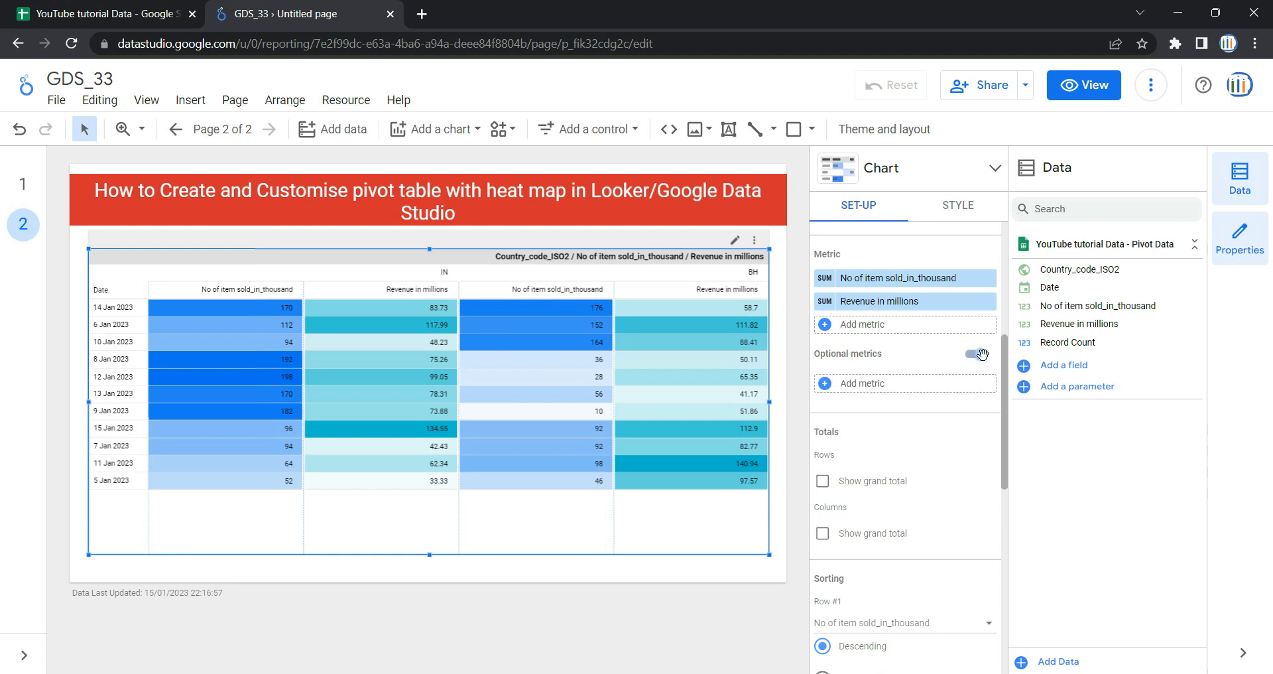
{"action": "left_click", "coordinate": [886, 387]}
{"action": "left_click", "coordinate": [920, 508]}
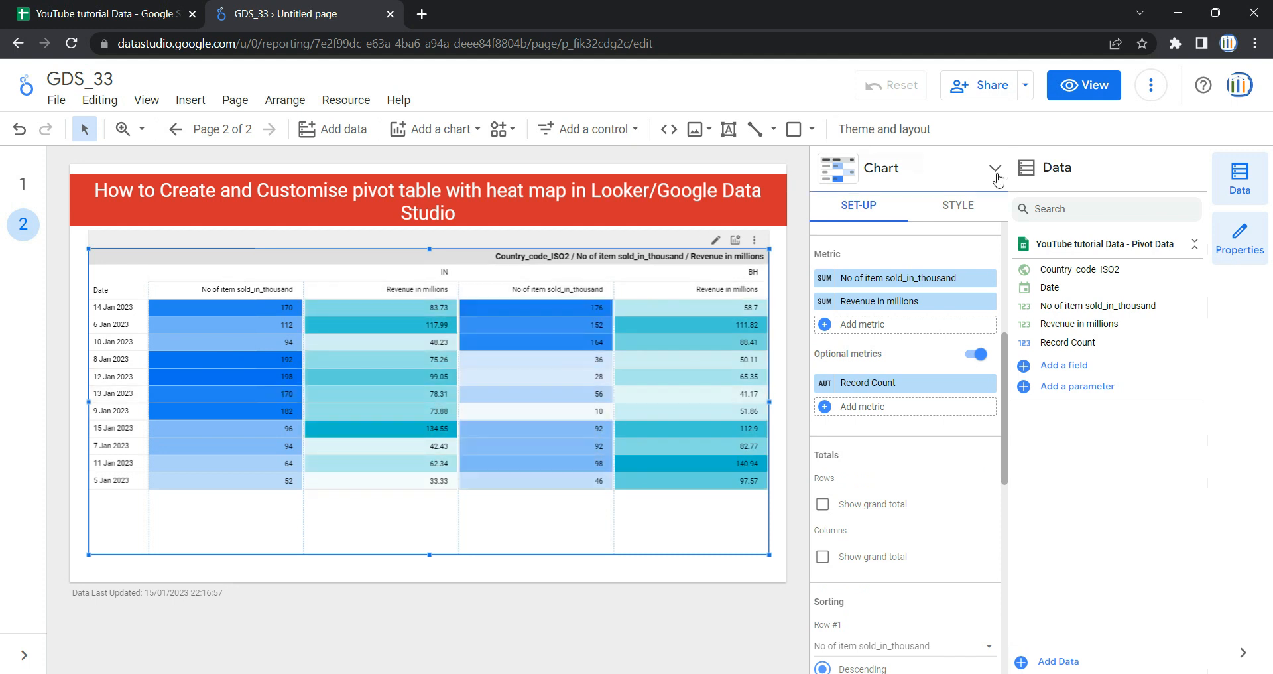
- Preview the report, try showing the optional Record Count metric in the pivot table, hide it again, and return to editing
{"action": "left_click", "coordinate": [1084, 85]}
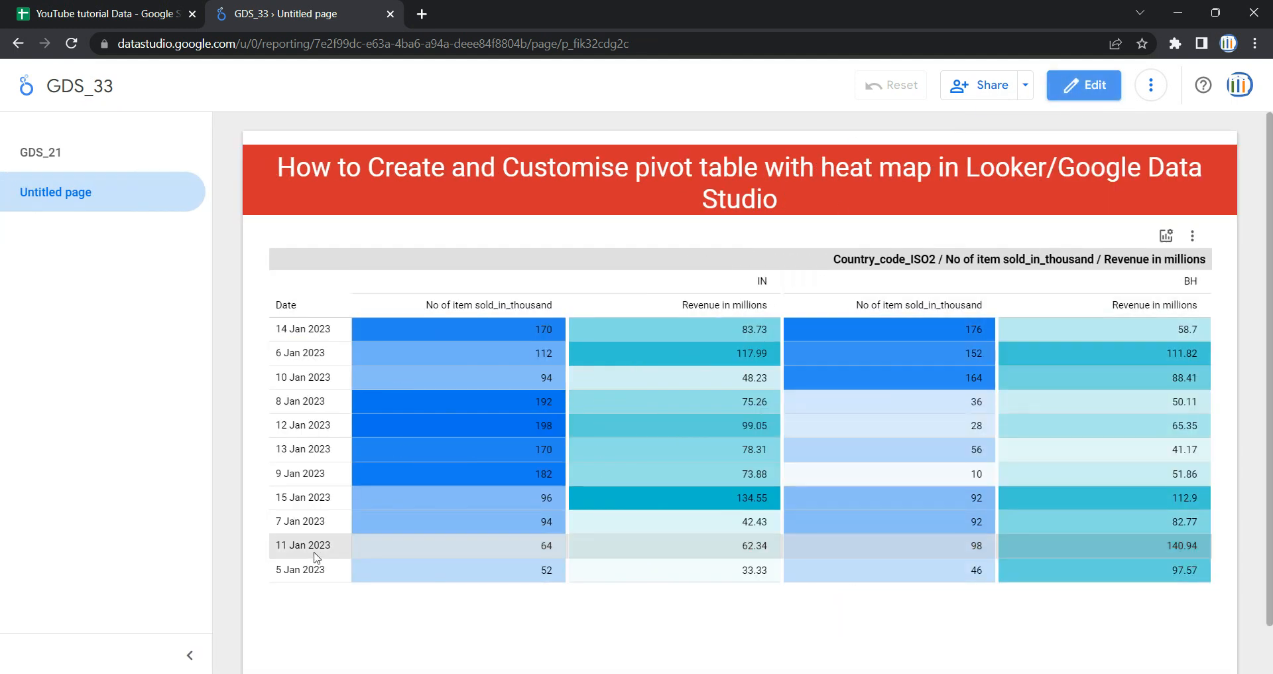
{"action": "left_click", "coordinate": [187, 646]}
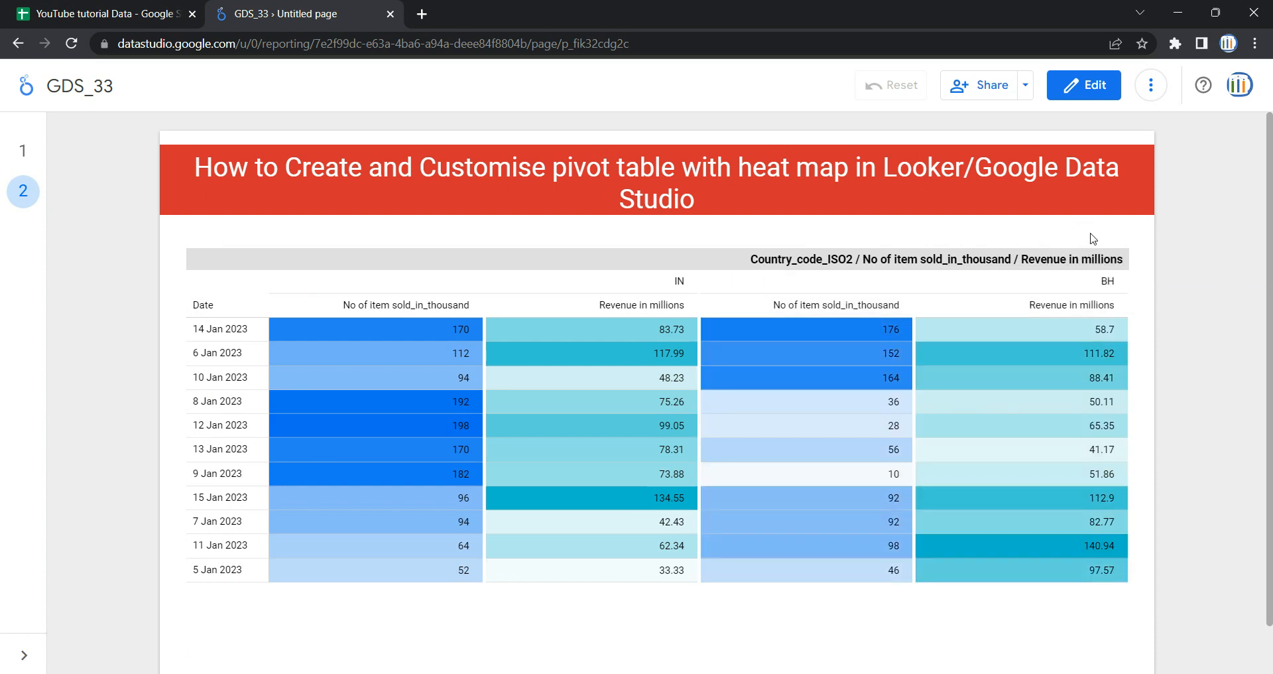
{"action": "left_click", "coordinate": [1087, 240]}
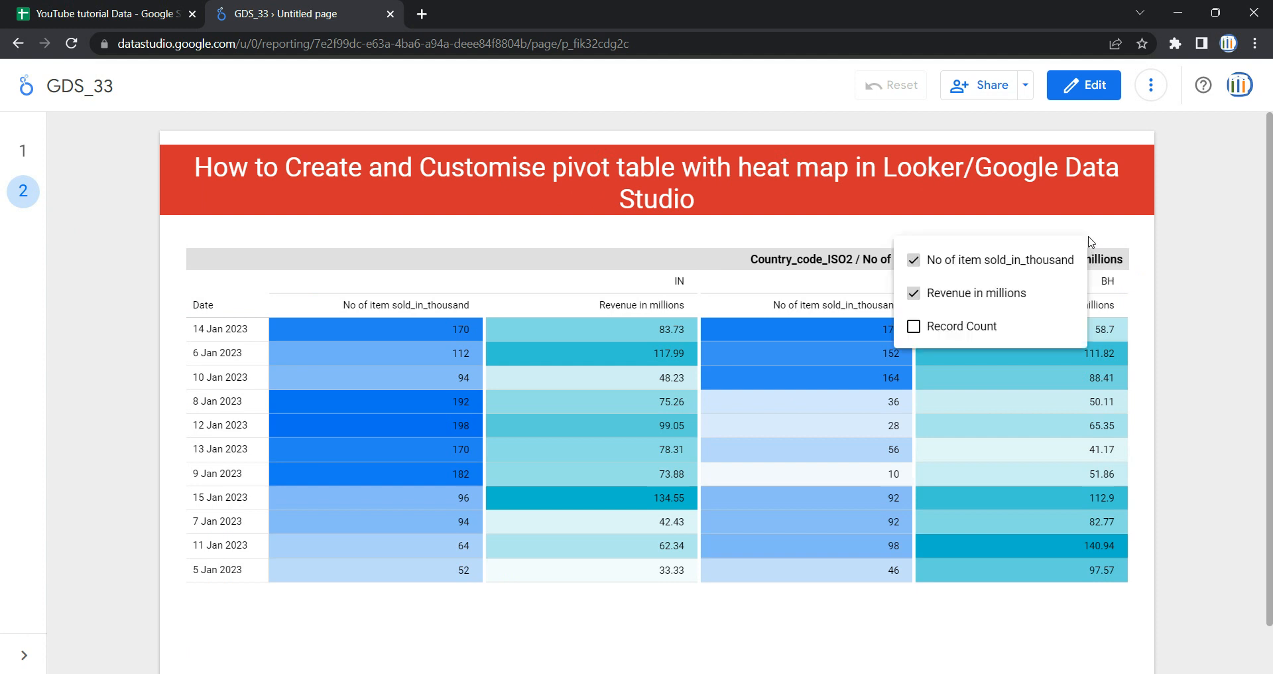
{"action": "left_click", "coordinate": [928, 329]}
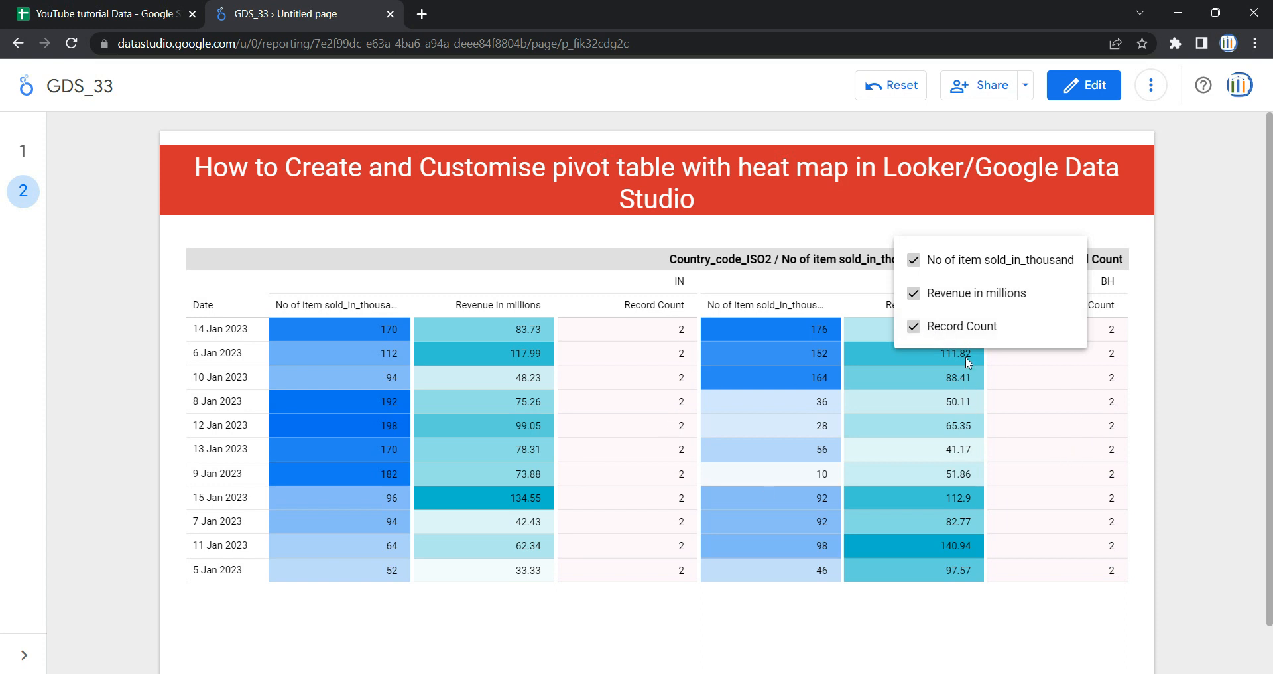
{"action": "left_click", "coordinate": [967, 326]}
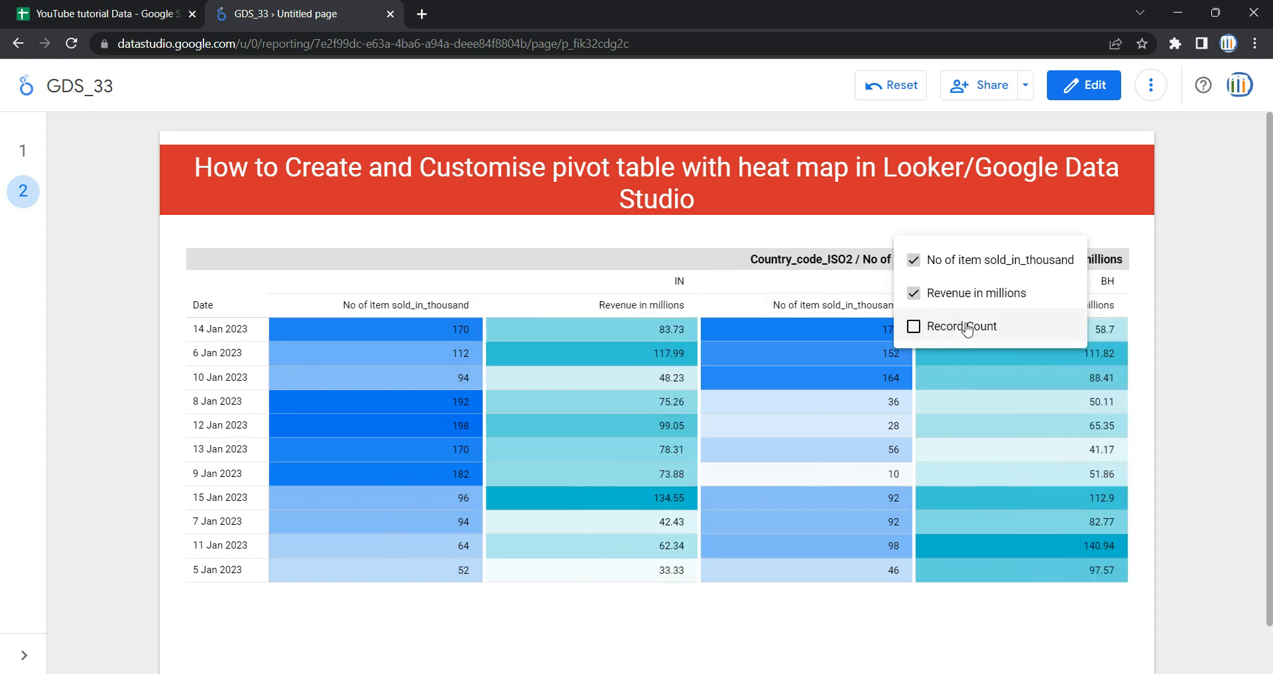
{"action": "left_click", "coordinate": [1092, 98]}
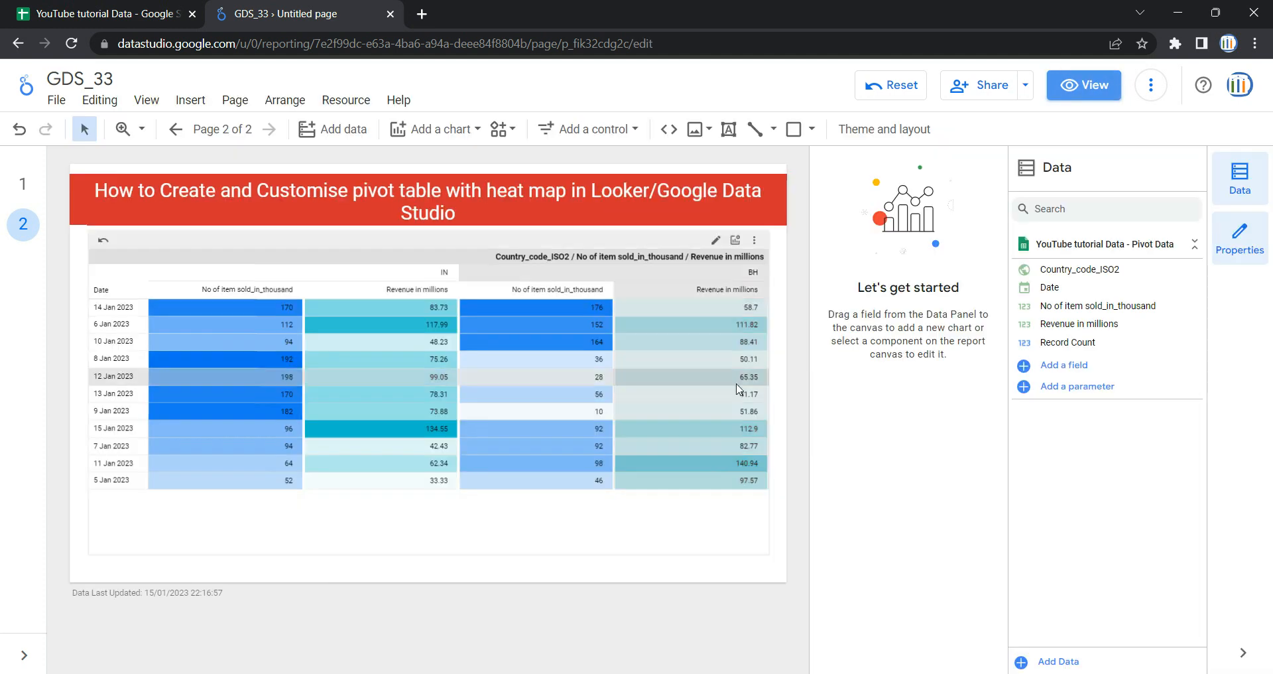
- Show grand totals for both rows and columns in the pivot table, and widen the grand total columns
{"action": "left_click", "coordinate": [740, 520]}
{"action": "scroll", "coordinate": [941, 385], "scroll_direction": "down", "scroll_amount": 10}
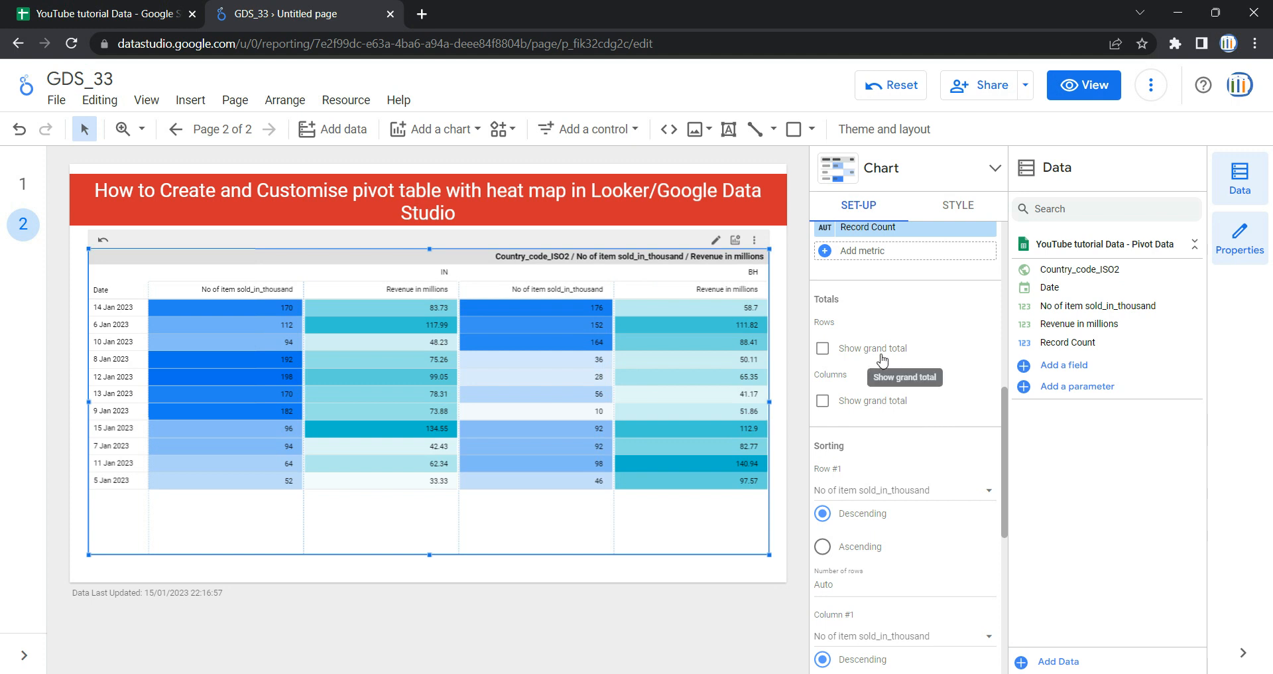
{"action": "left_click", "coordinate": [849, 350]}
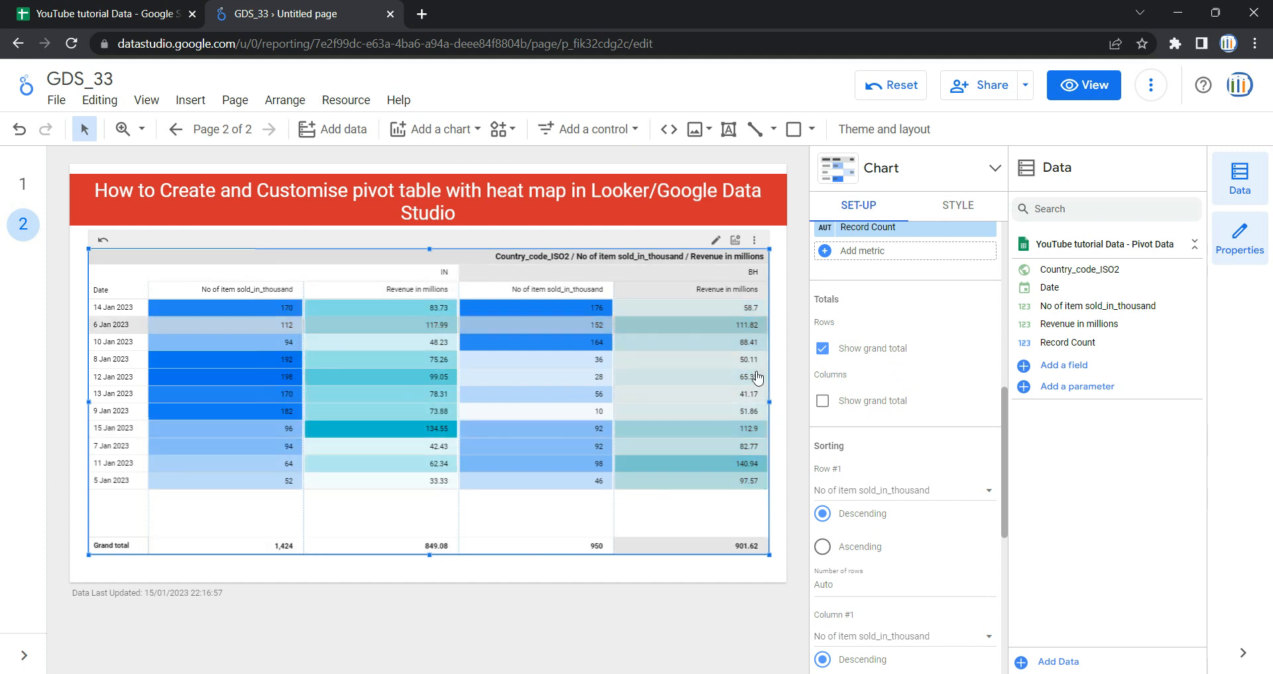
{"action": "left_click", "coordinate": [829, 407]}
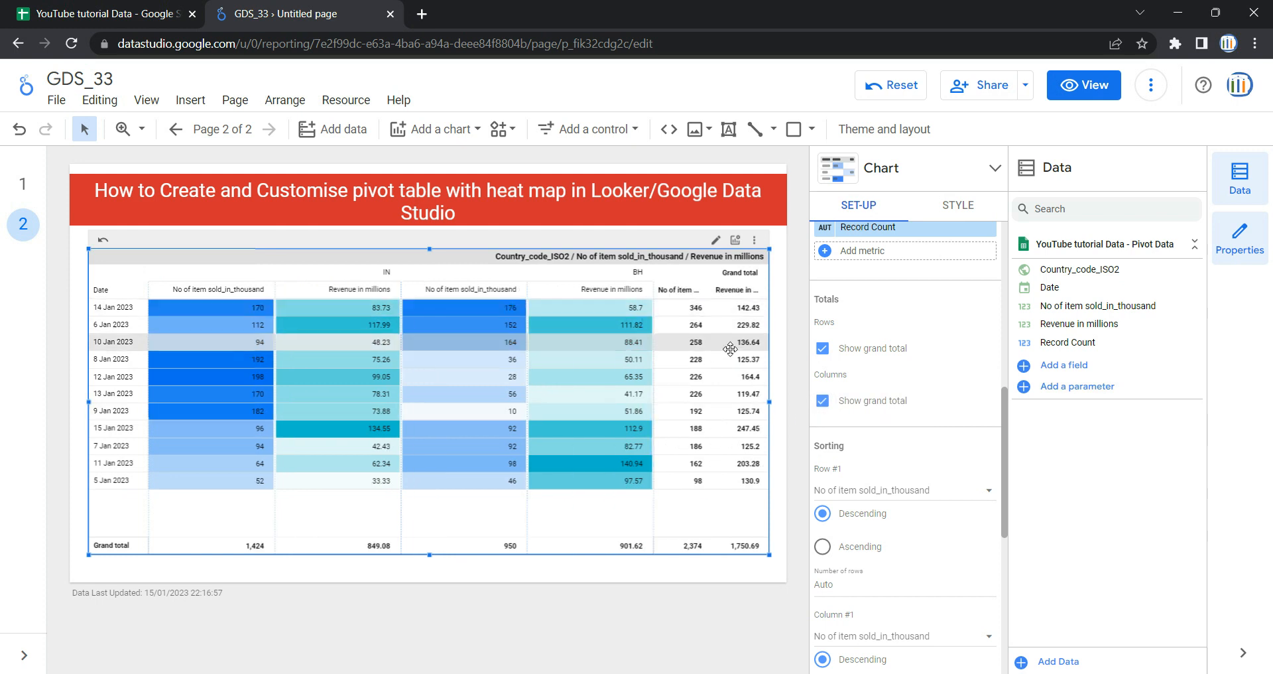
{"action": "left_click_drag", "start_coordinate": [653, 313], "coordinate": [605, 317]}
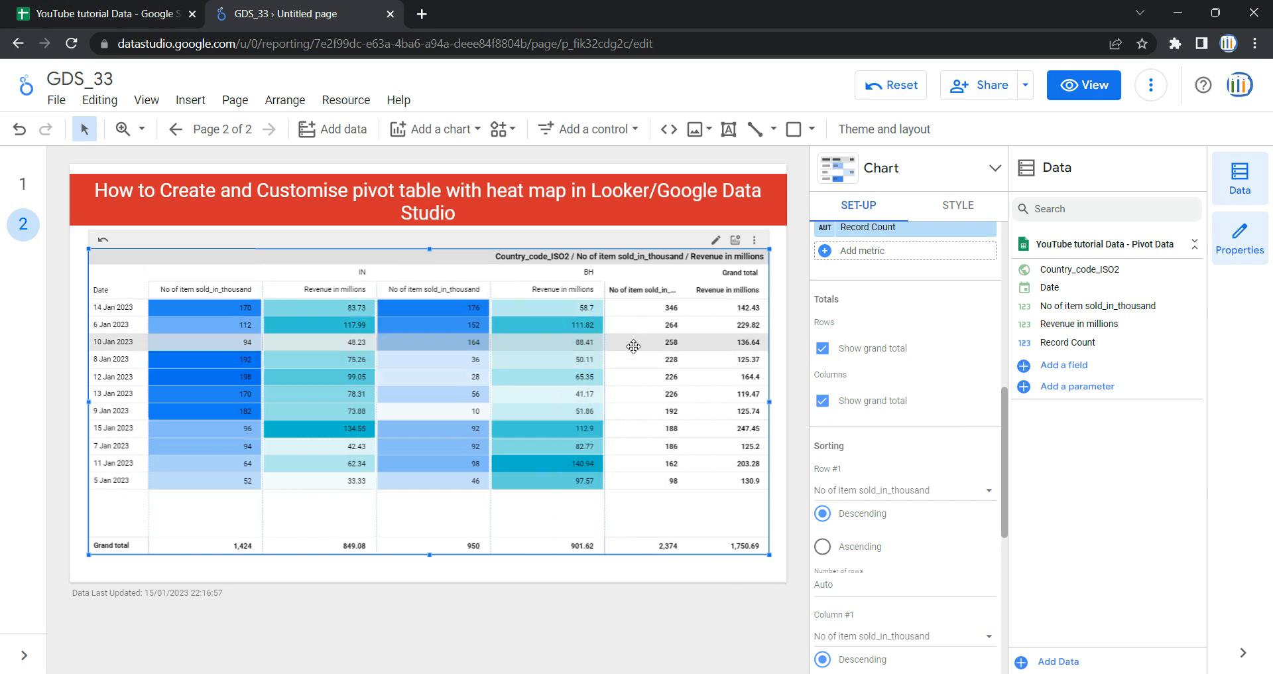
- Sort the pivot table's rows by Date in ascending order
{"action": "scroll", "coordinate": [896, 419], "scroll_direction": "down", "scroll_amount": 2}
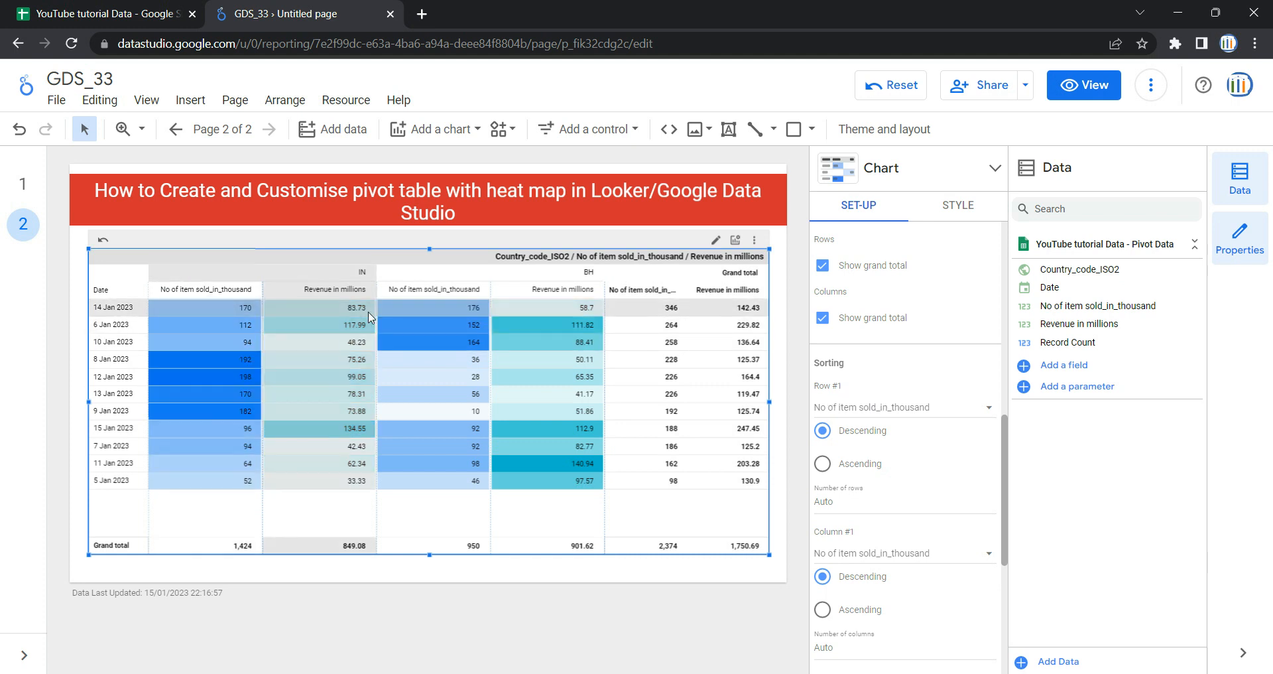
{"action": "scroll", "coordinate": [917, 434], "scroll_direction": "down", "scroll_amount": 1}
{"action": "scroll", "coordinate": [917, 434], "scroll_direction": "down", "scroll_amount": 2}
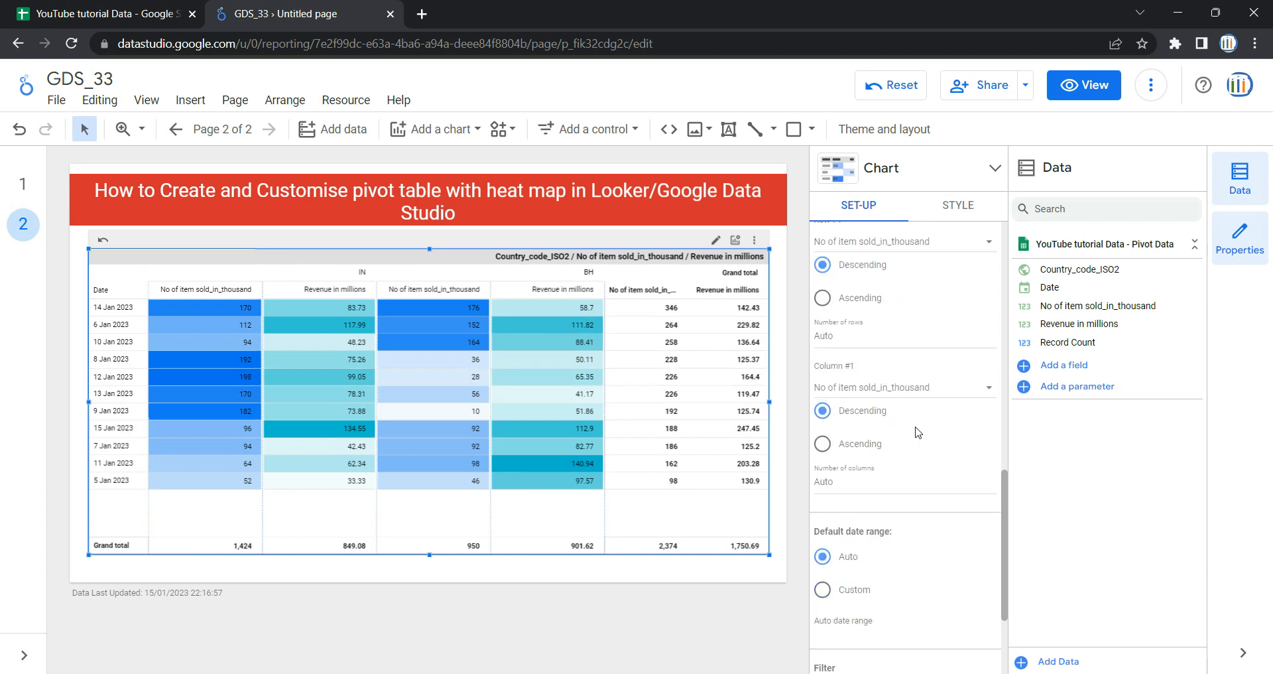
{"action": "scroll", "coordinate": [917, 434], "scroll_direction": "up", "scroll_amount": 3}
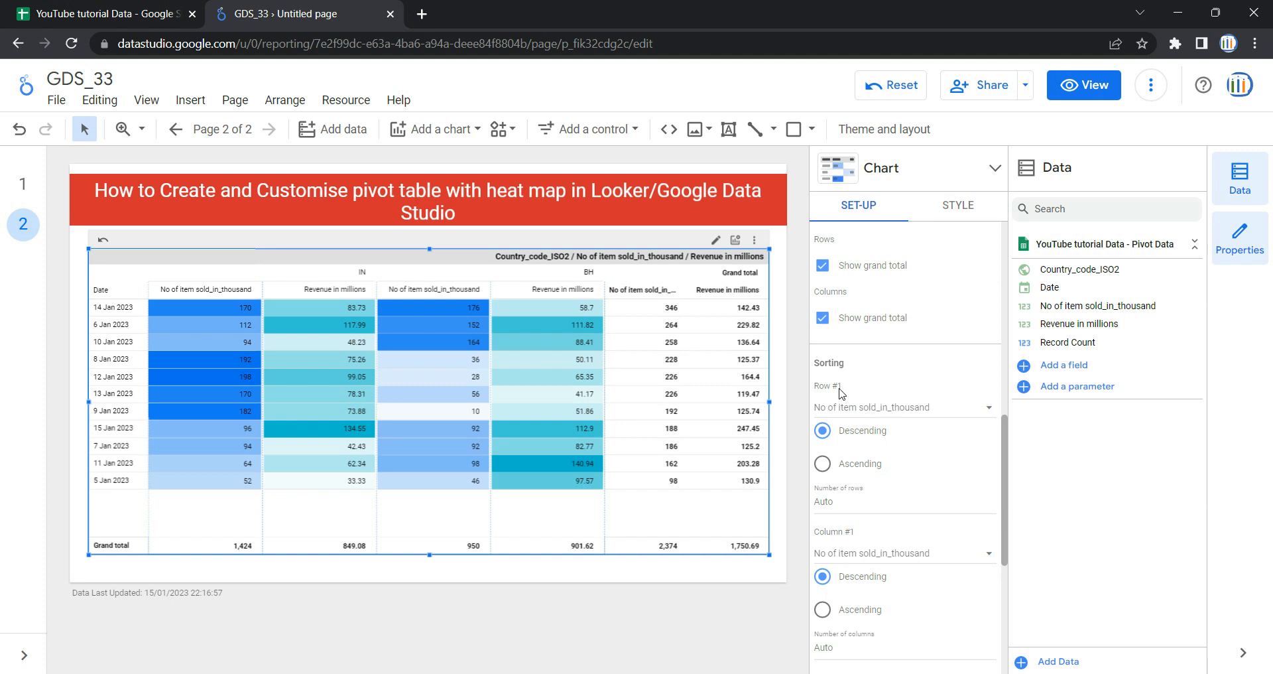
{"action": "left_click", "coordinate": [844, 468]}
{"action": "left_click", "coordinate": [855, 434]}
{"action": "left_click", "coordinate": [898, 406]}
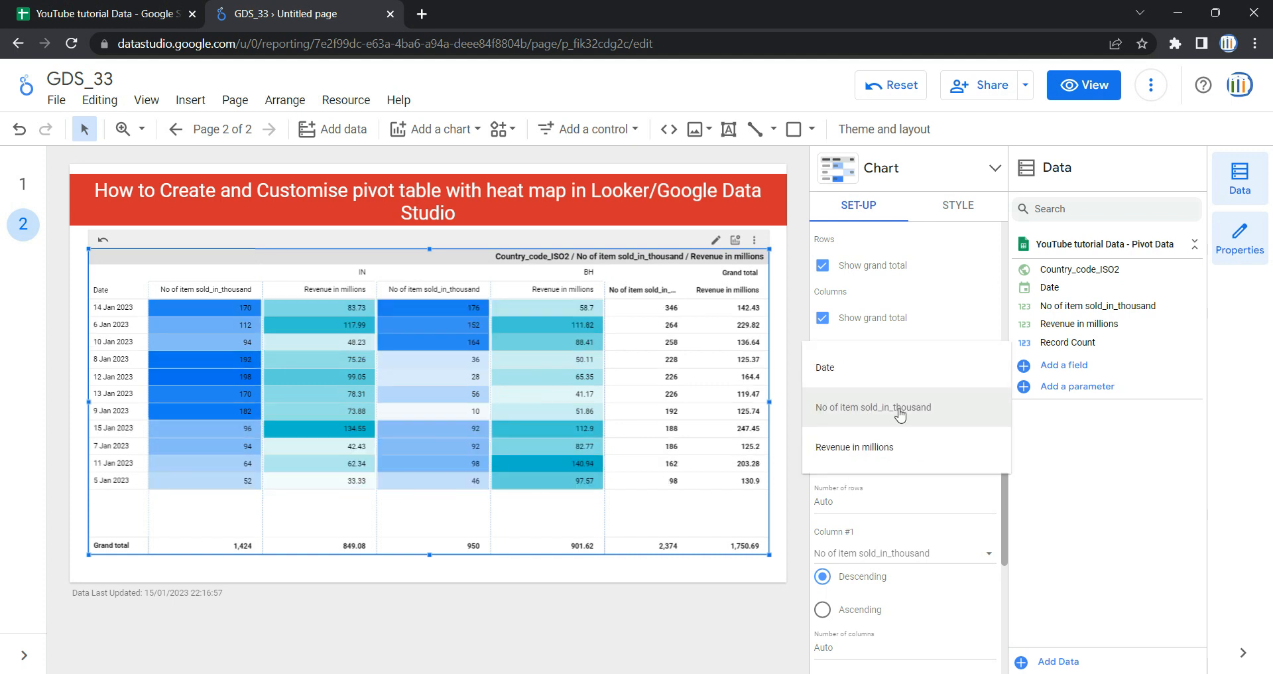
{"action": "left_click", "coordinate": [890, 369]}
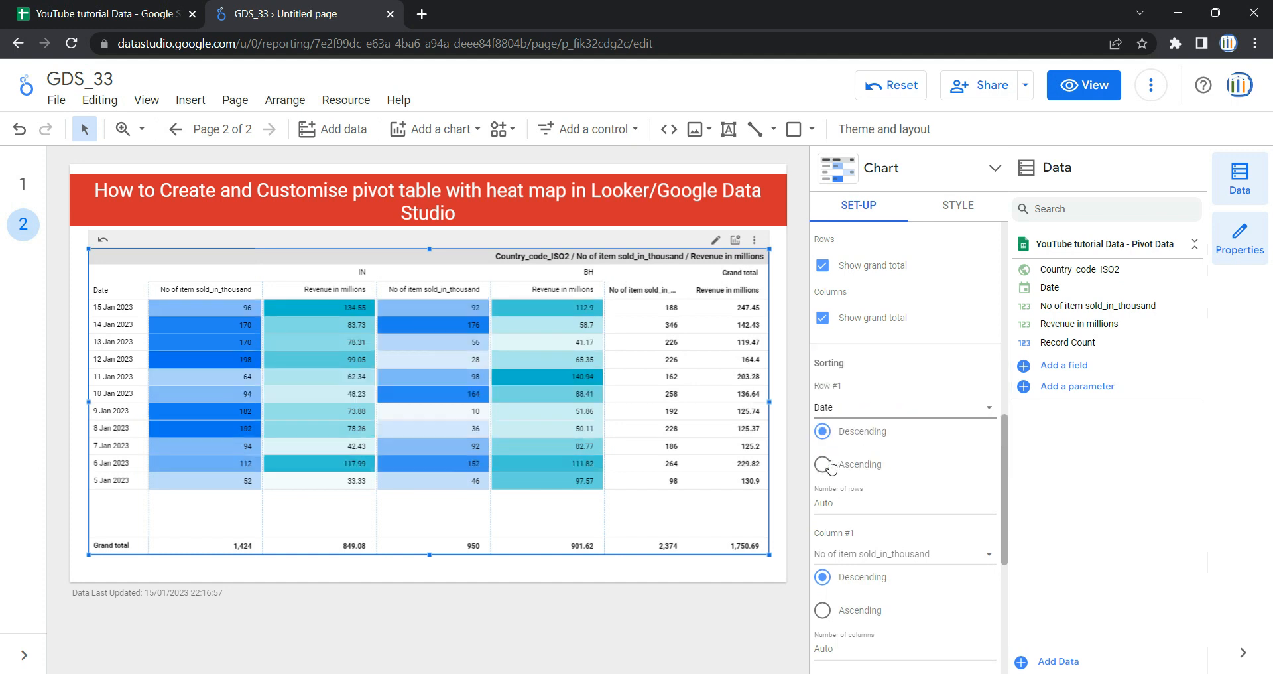
{"action": "left_click", "coordinate": [823, 465]}
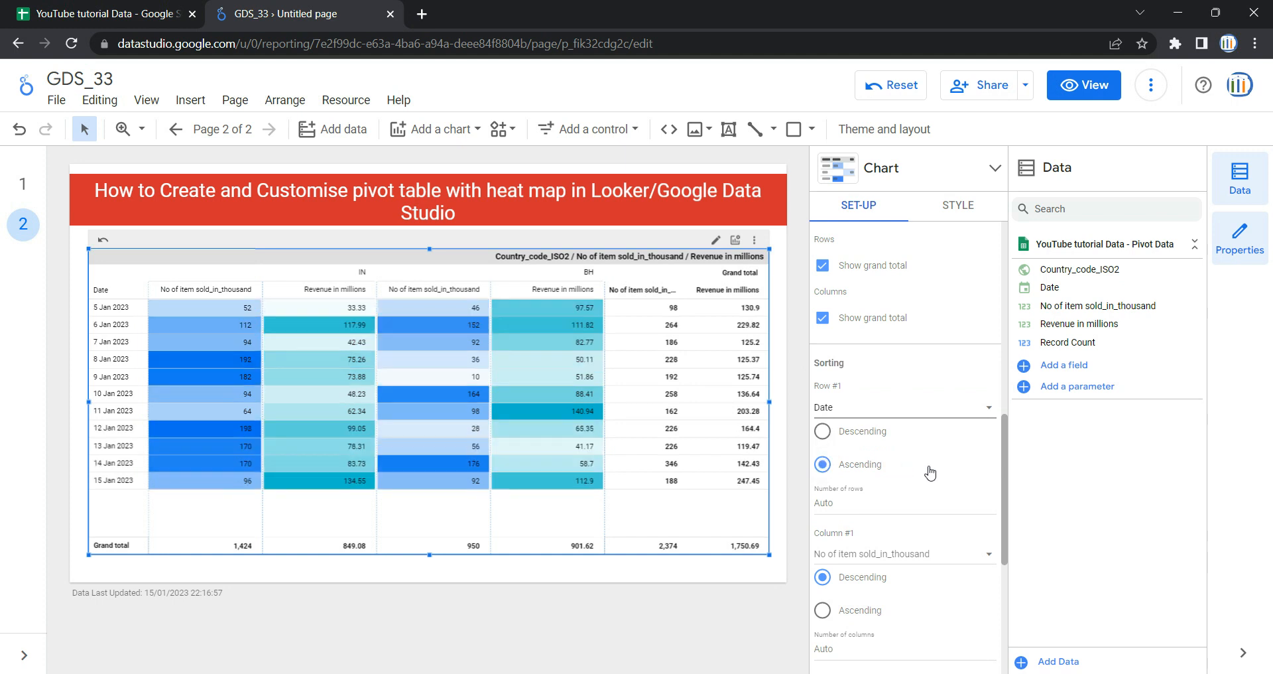
- Sort the pivot table's columns by Revenue in millions in descending order
{"action": "scroll", "coordinate": [915, 467], "scroll_direction": "down", "scroll_amount": 1}
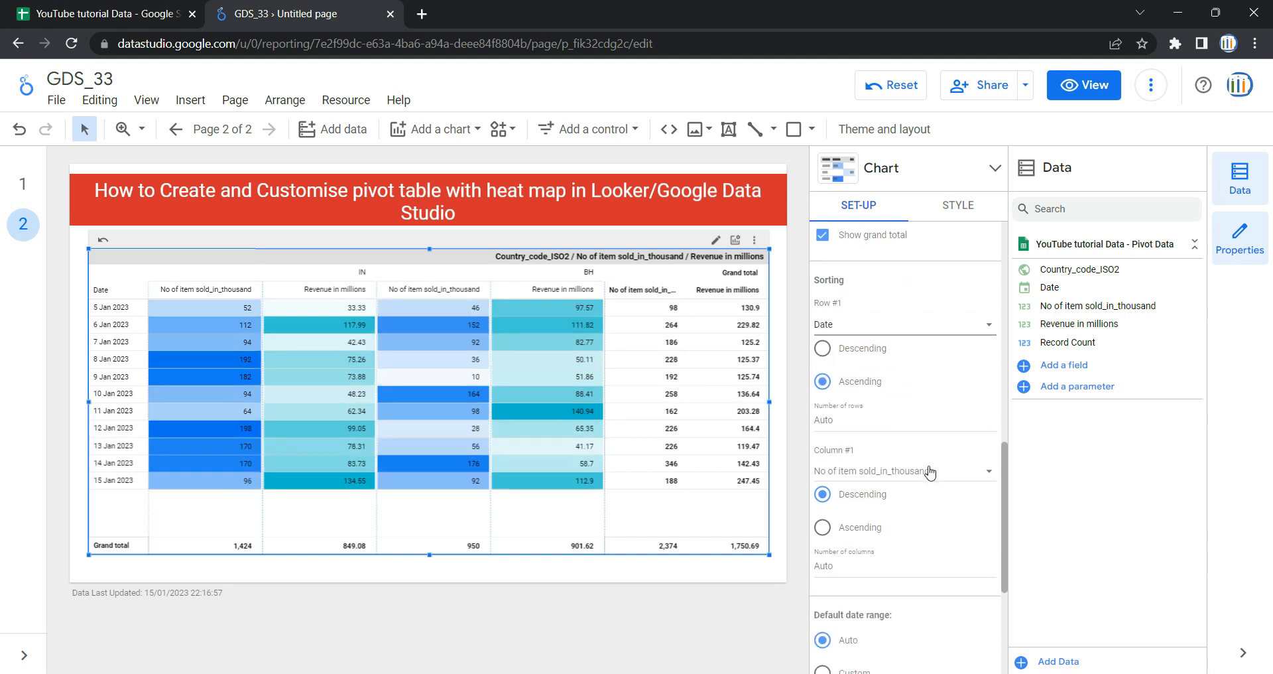
{"action": "left_click", "coordinate": [873, 471]}
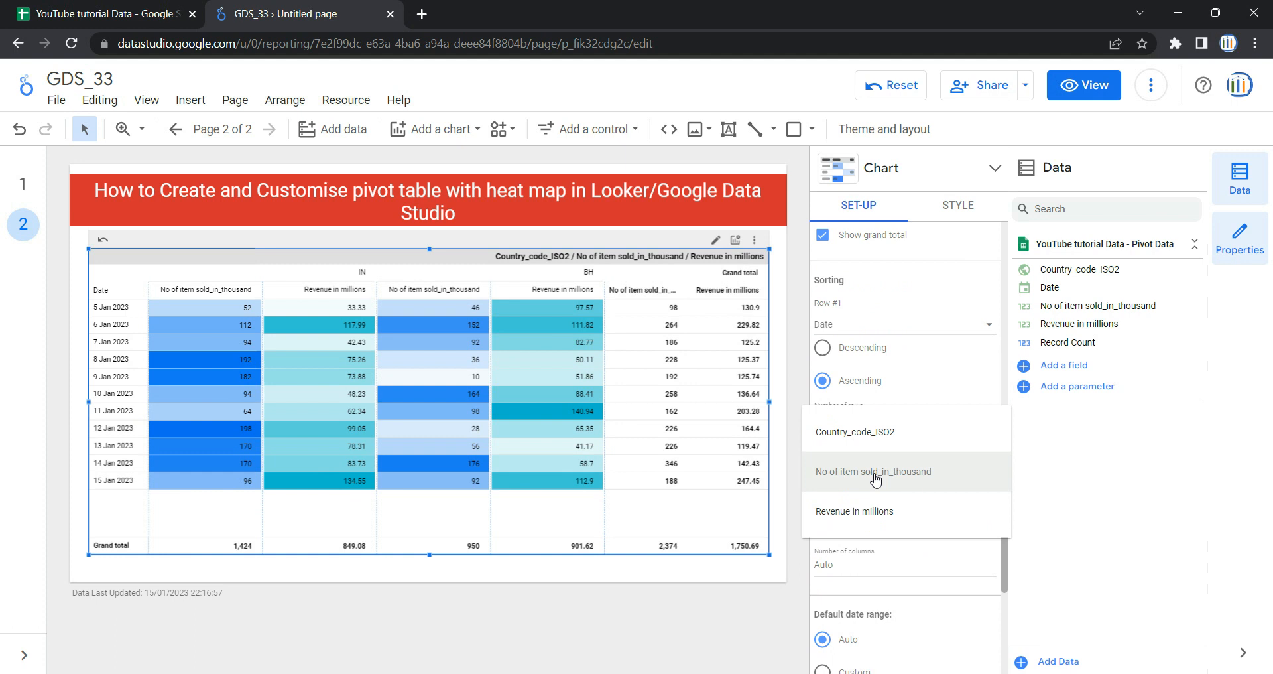
{"action": "left_click", "coordinate": [903, 509]}
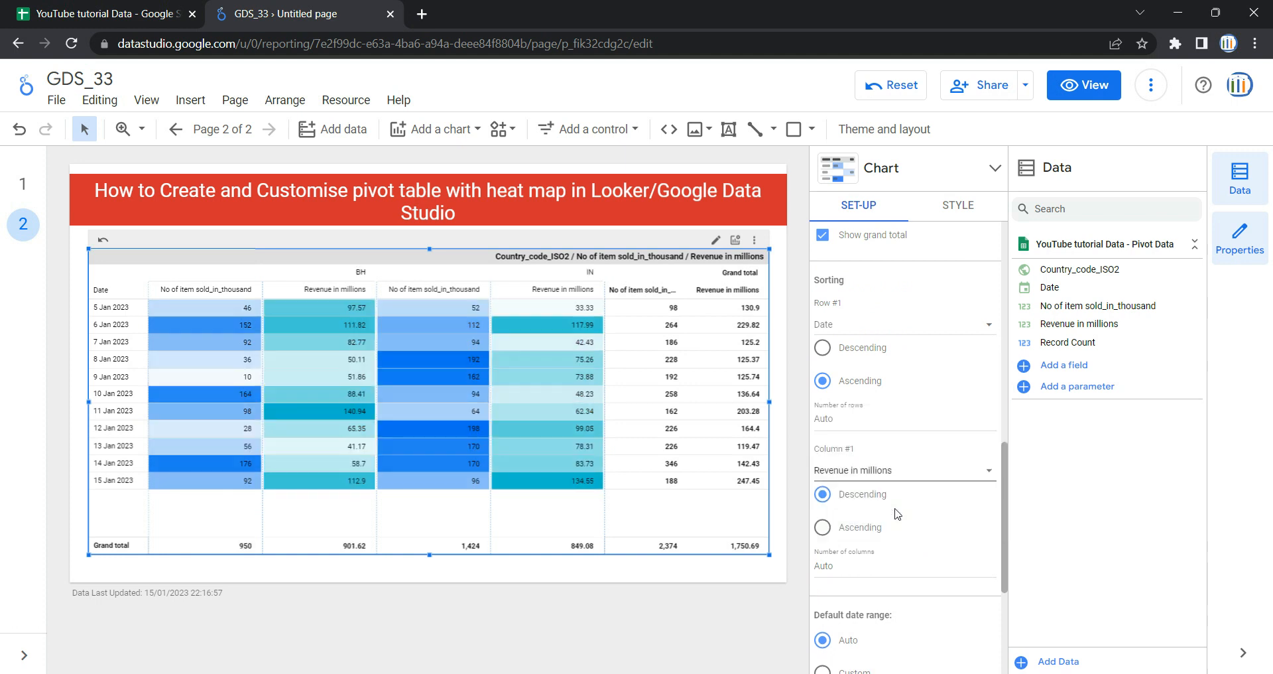
{"action": "left_click", "coordinate": [854, 528]}
{"action": "left_click", "coordinate": [854, 494]}
- Check the Date column of the Pivot Data sheet in Google Sheets and return to the Looker Studio report
{"action": "scroll", "coordinate": [856, 504], "scroll_direction": "down", "scroll_amount": 3}
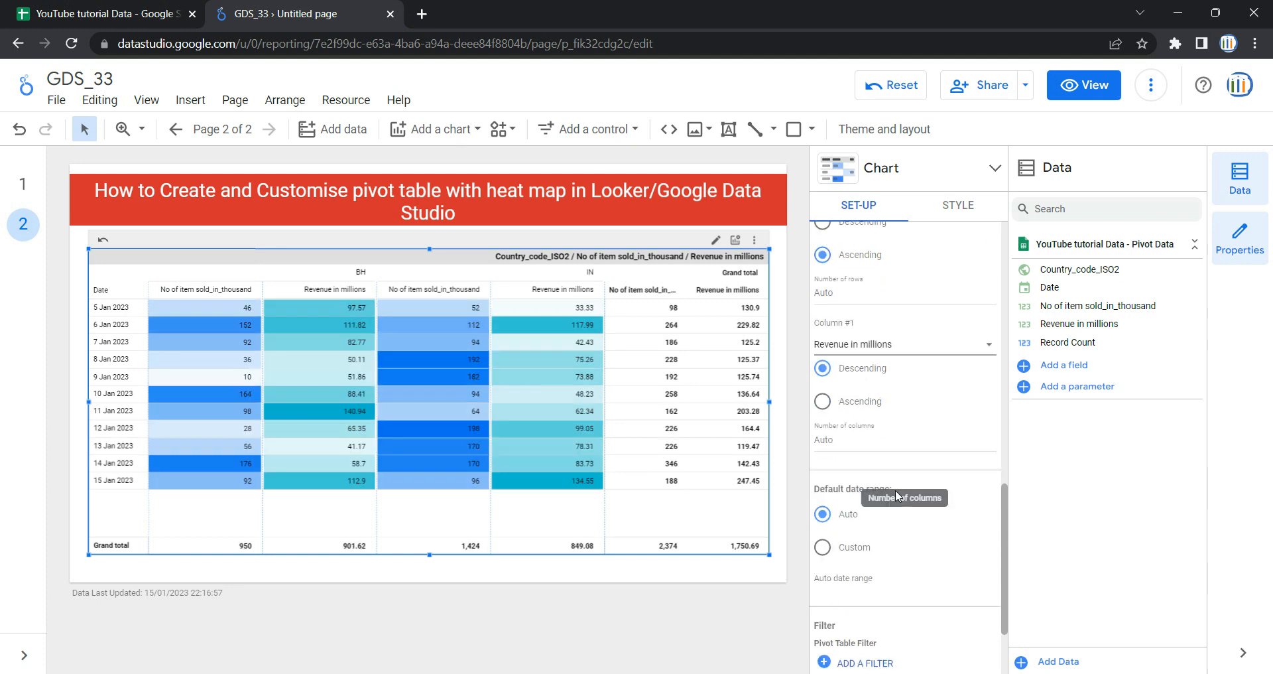
{"action": "scroll", "coordinate": [836, 390], "scroll_direction": "down", "scroll_amount": 1}
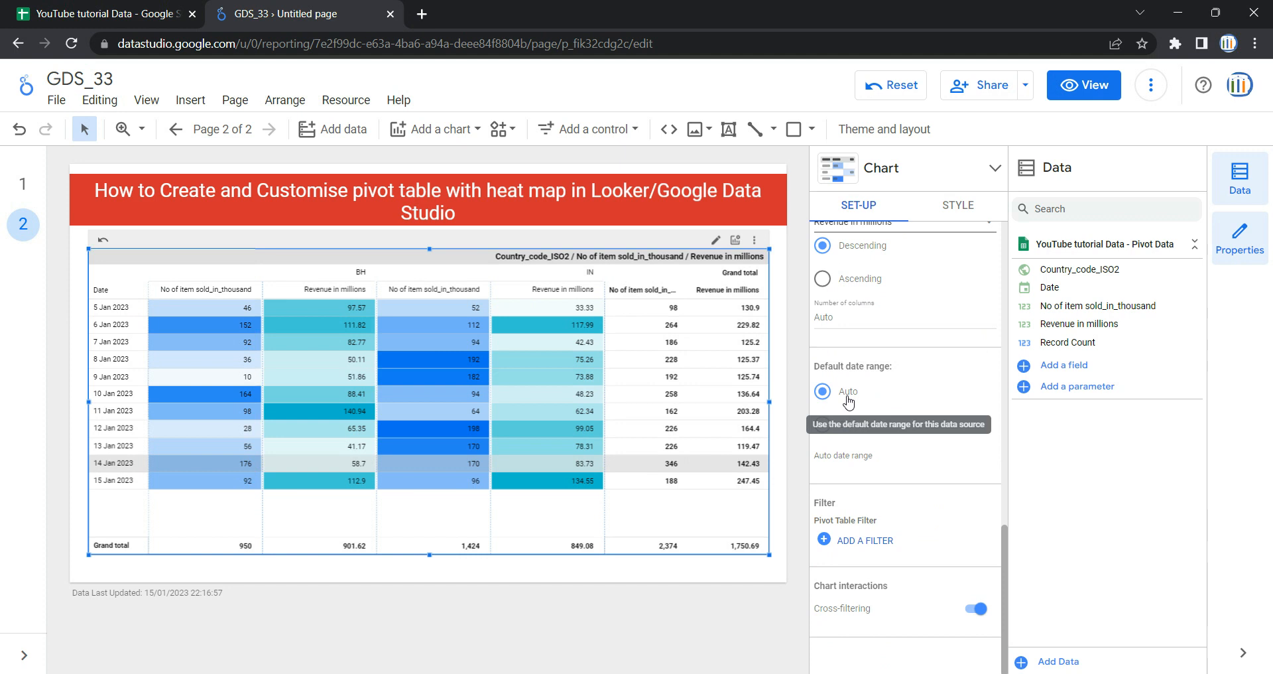
{"action": "left_click", "coordinate": [106, 13]}
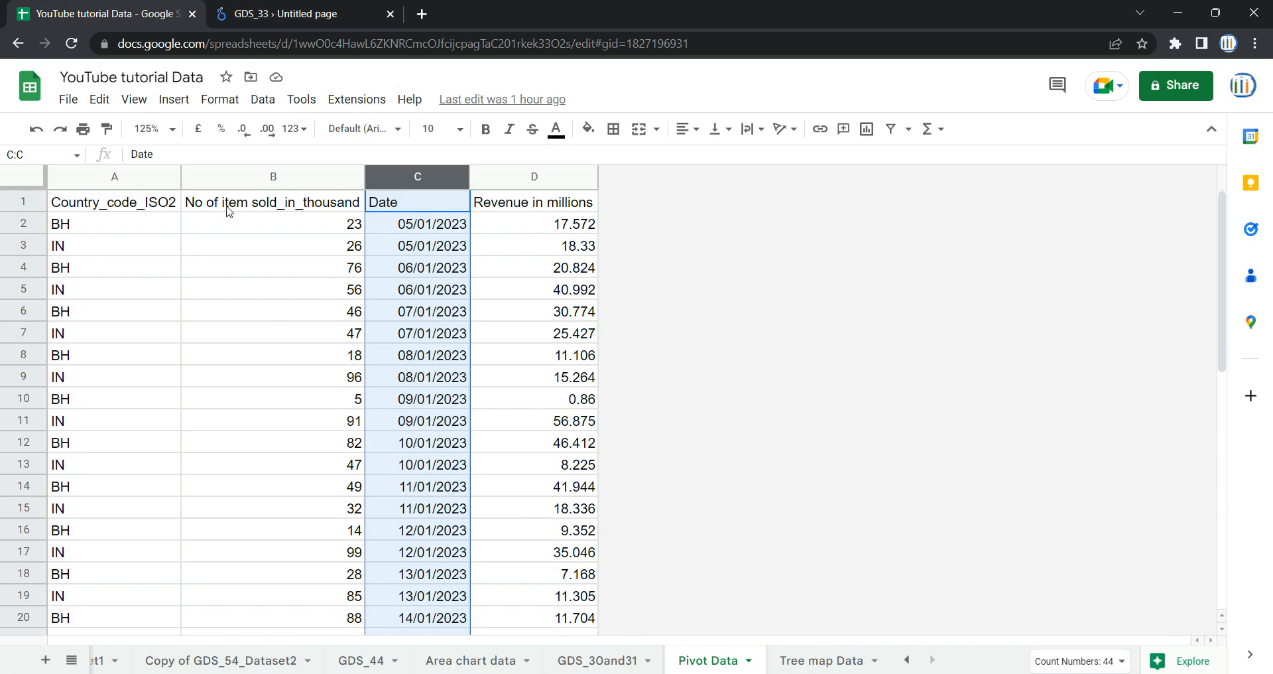
{"action": "left_click", "coordinate": [311, 14]}
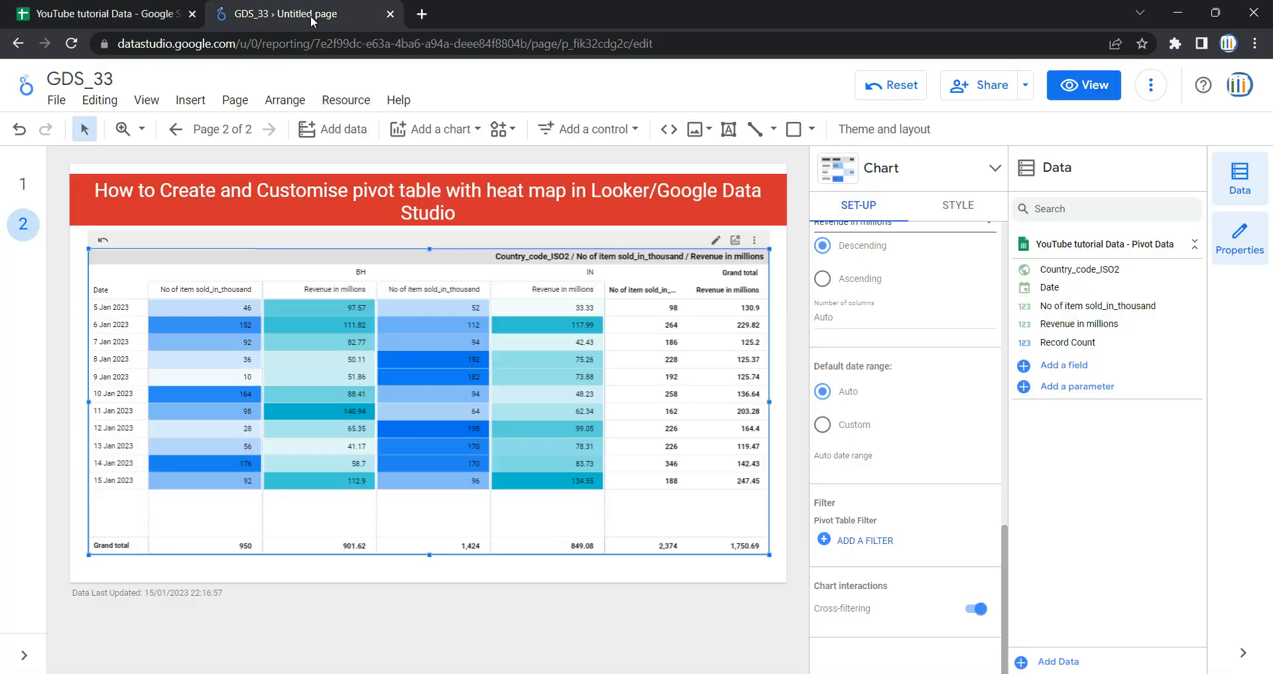
- Switch the default date range to Custom, browse the preset date ranges, and return the setting to Auto
{"action": "left_click", "coordinate": [855, 426]}
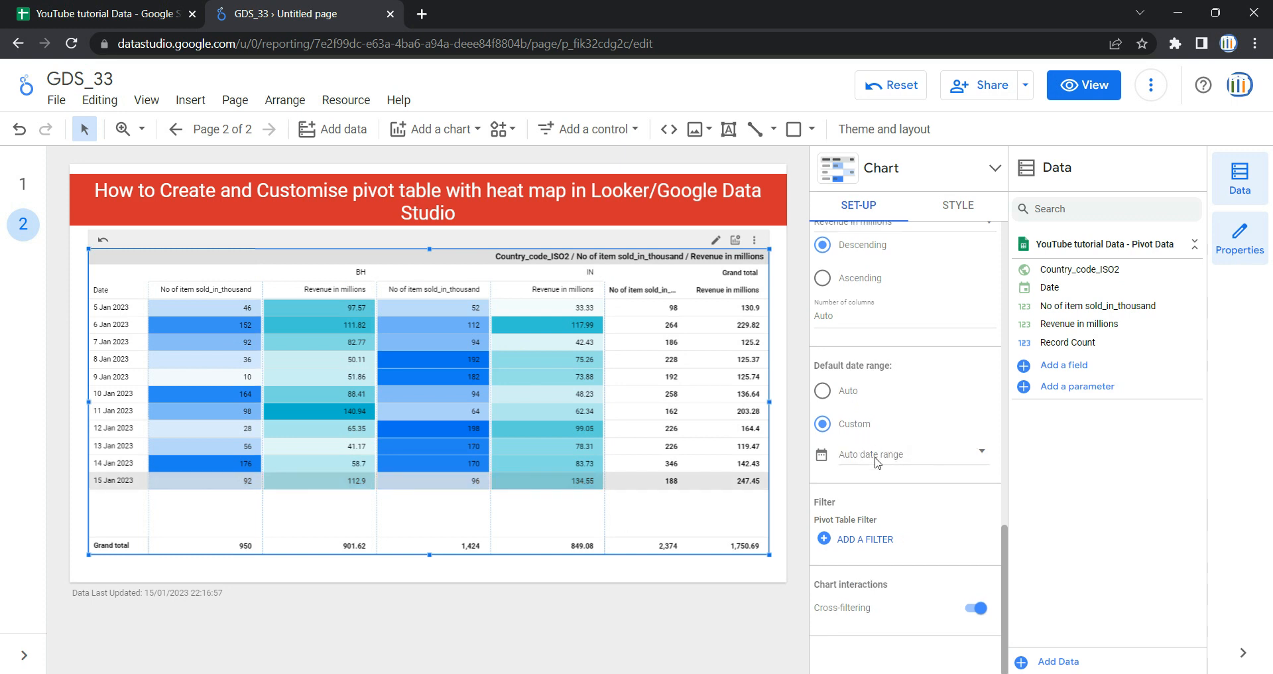
{"action": "left_click", "coordinate": [875, 462]}
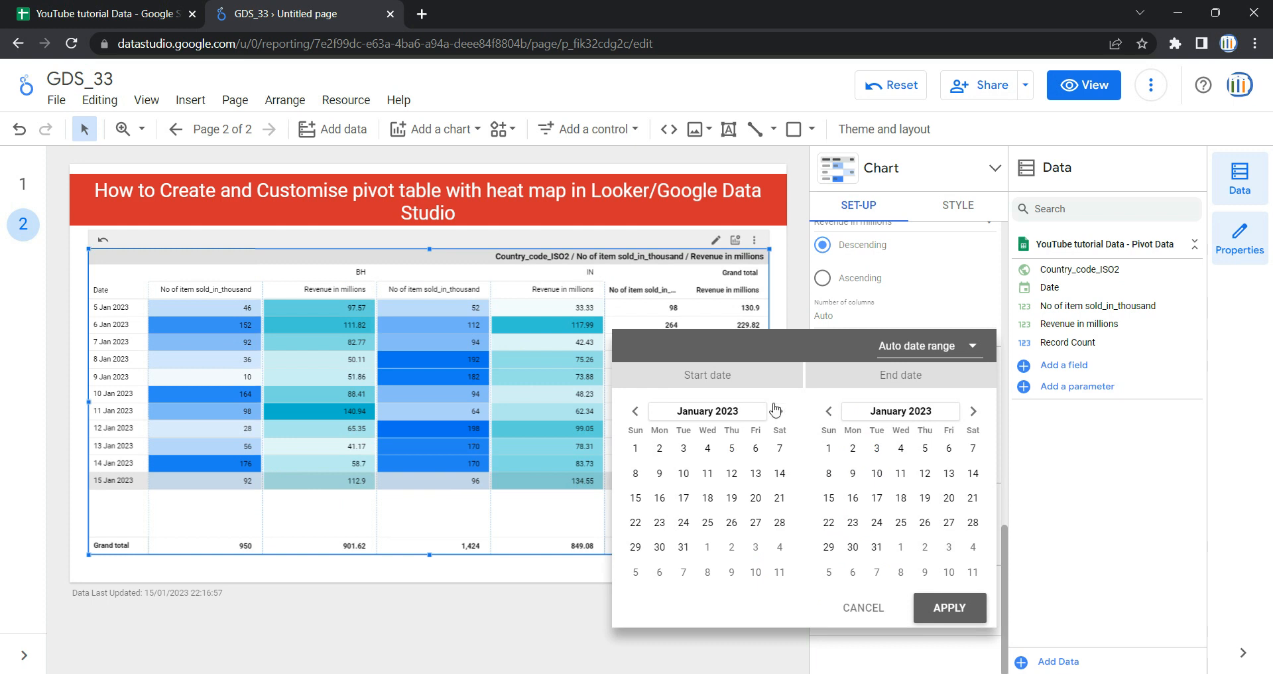
{"action": "left_click", "coordinate": [925, 350]}
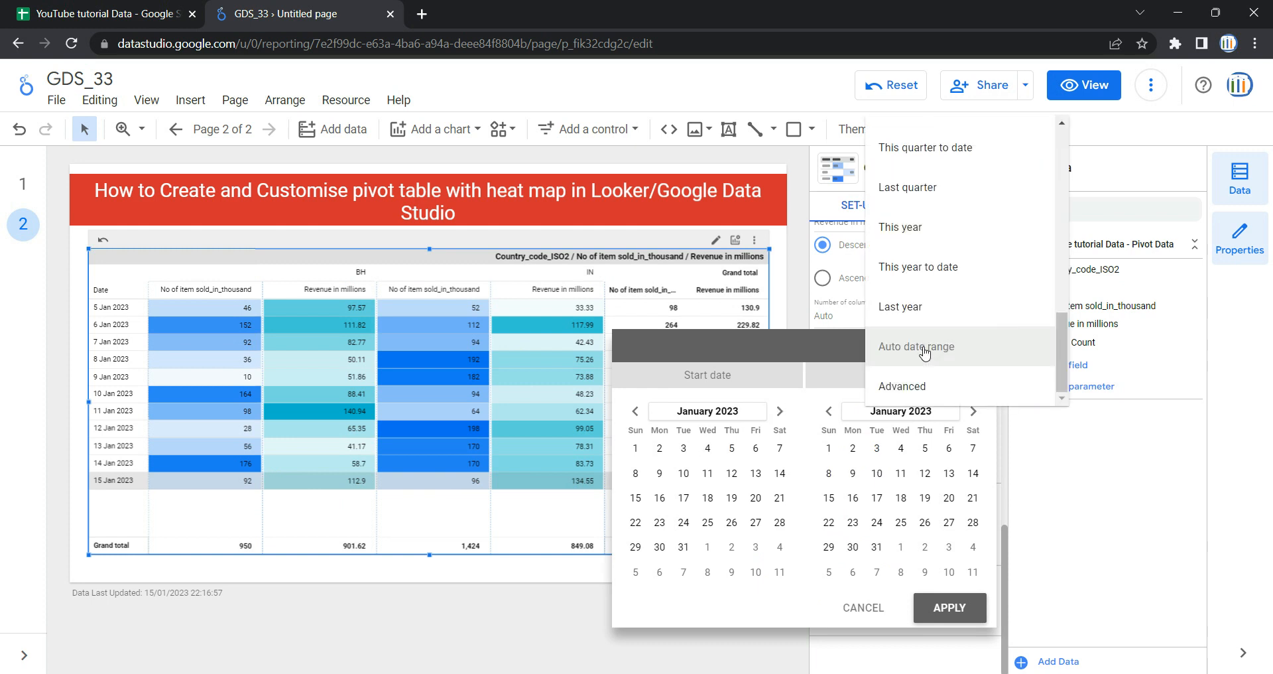
{"action": "scroll", "coordinate": [938, 344], "scroll_direction": "up", "scroll_amount": 10}
{"action": "scroll", "coordinate": [944, 265], "scroll_direction": "down", "scroll_amount": 10}
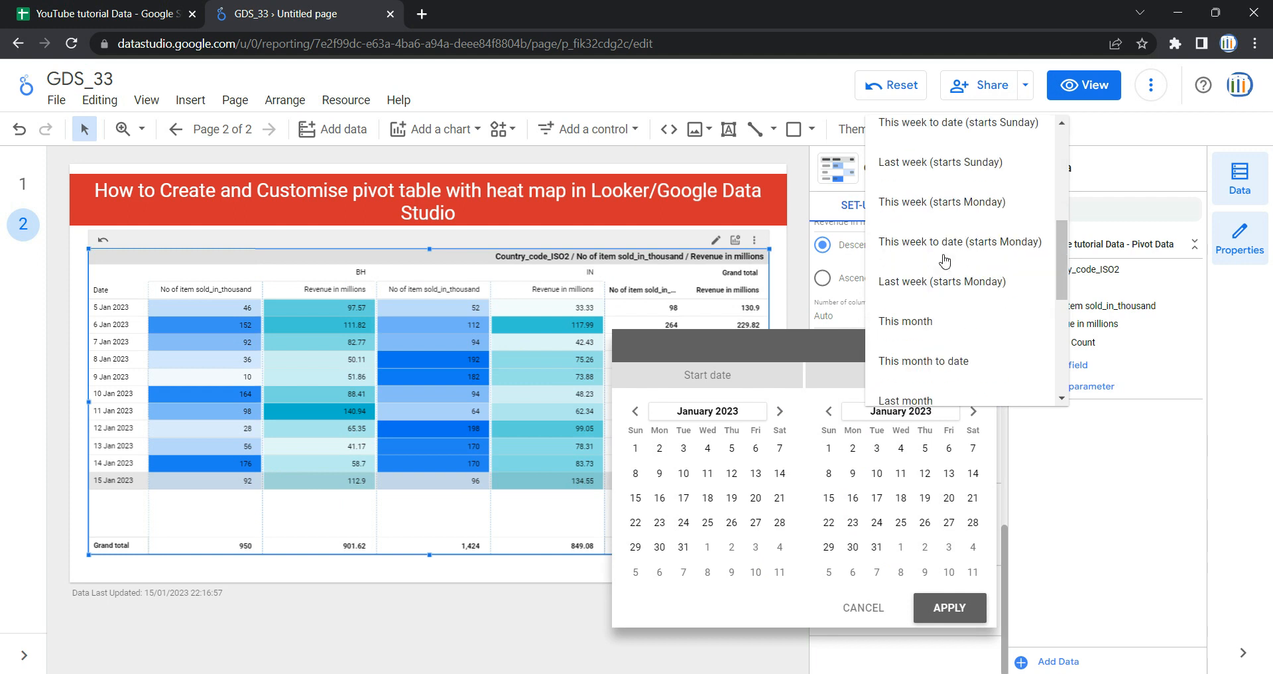
{"action": "scroll", "coordinate": [945, 260], "scroll_direction": "up", "scroll_amount": 6}
{"action": "scroll", "coordinate": [946, 257], "scroll_direction": "up", "scroll_amount": 5}
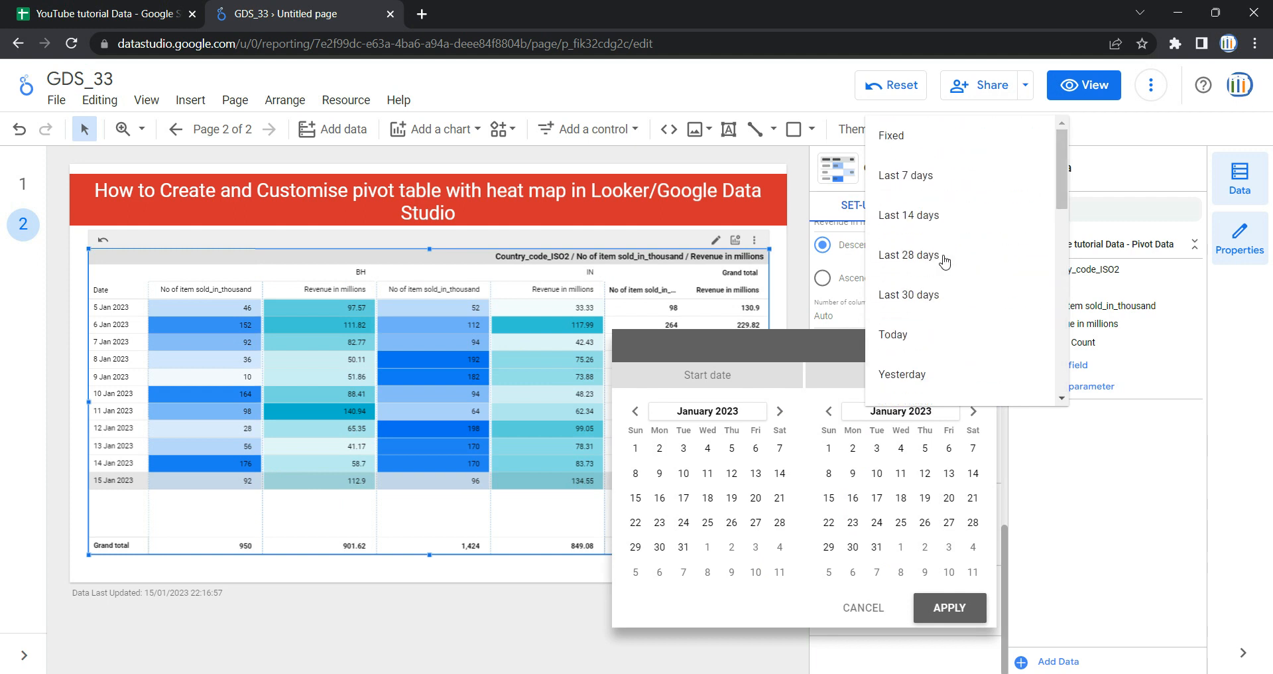
{"action": "scroll", "coordinate": [956, 336], "scroll_direction": "down", "scroll_amount": 5}
{"action": "scroll", "coordinate": [956, 336], "scroll_direction": "down", "scroll_amount": 7}
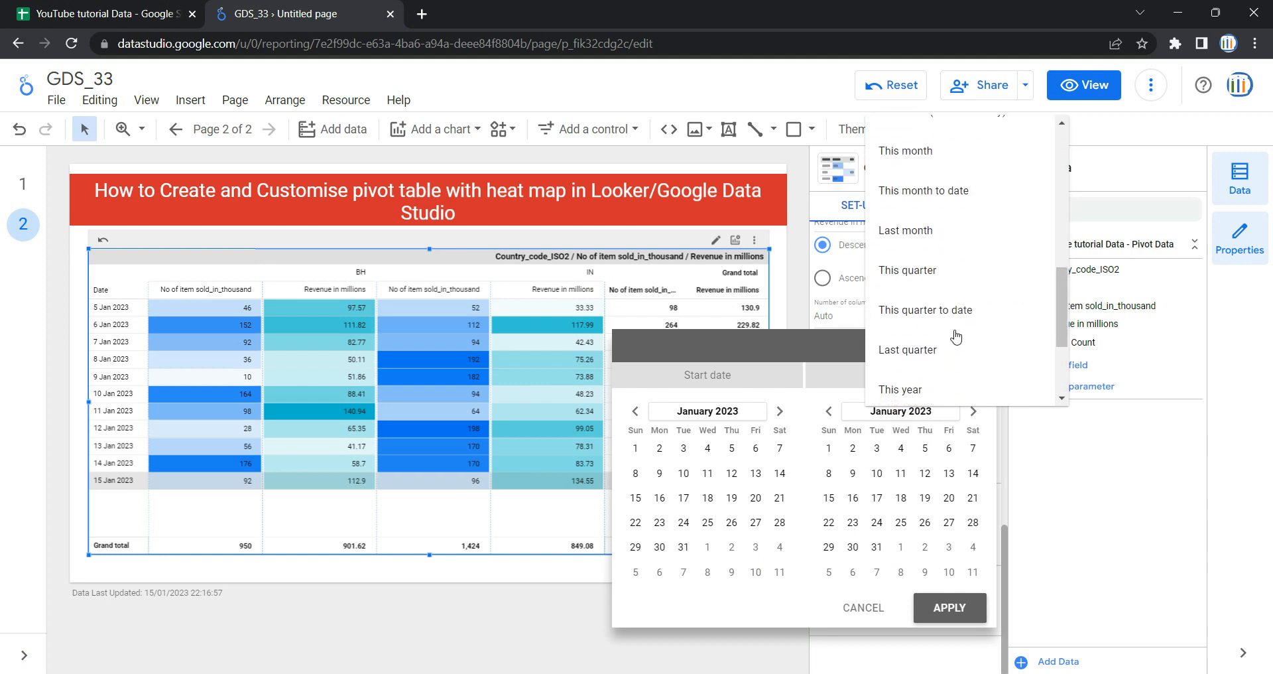
{"action": "left_click", "coordinate": [545, 588]}
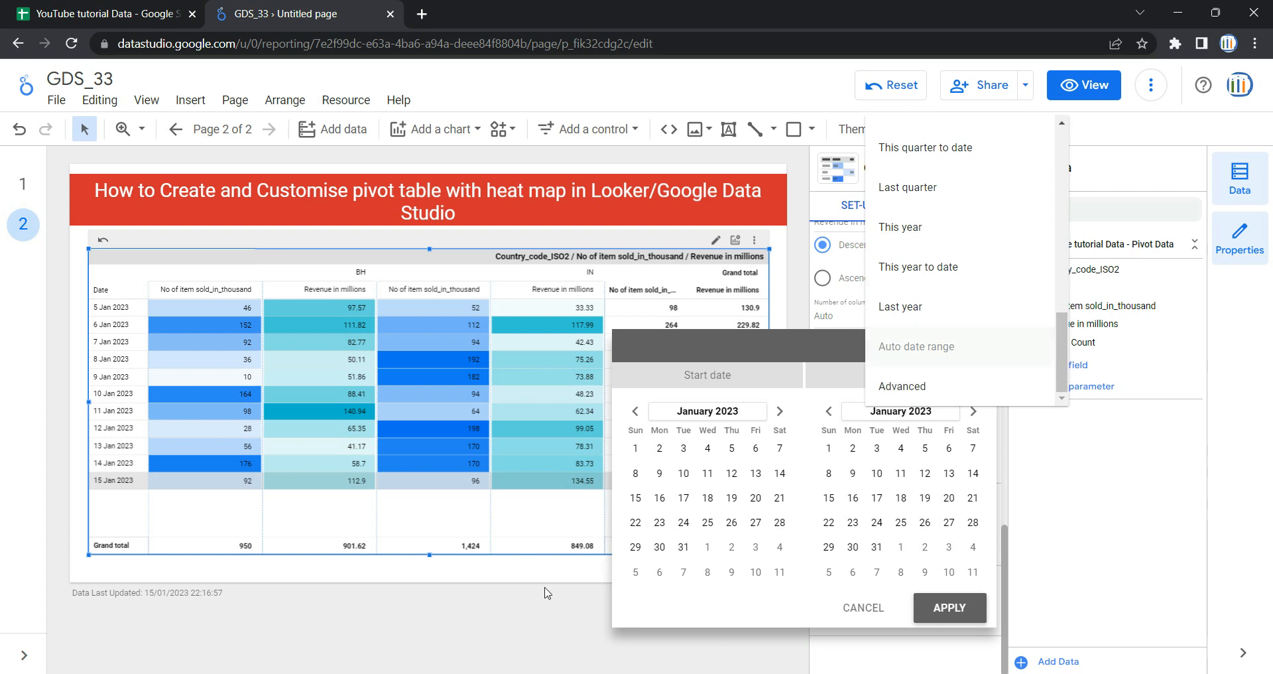
{"action": "left_click", "coordinate": [553, 579]}
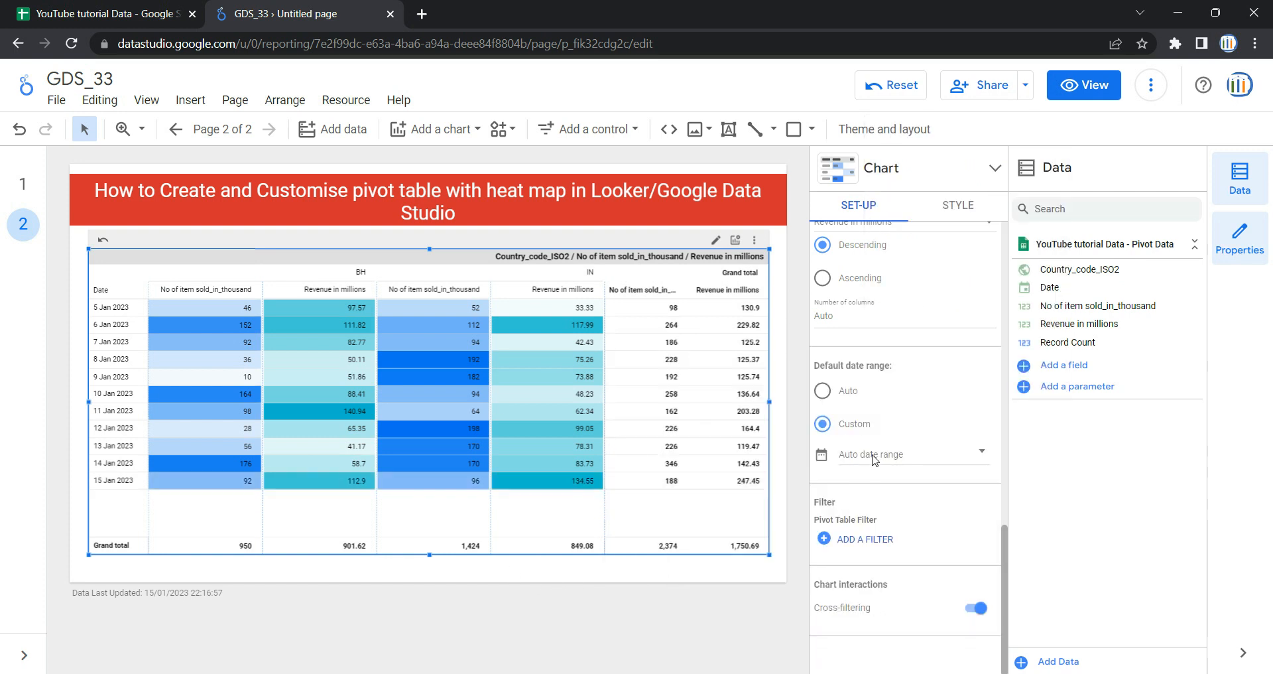
{"action": "left_click", "coordinate": [839, 395]}
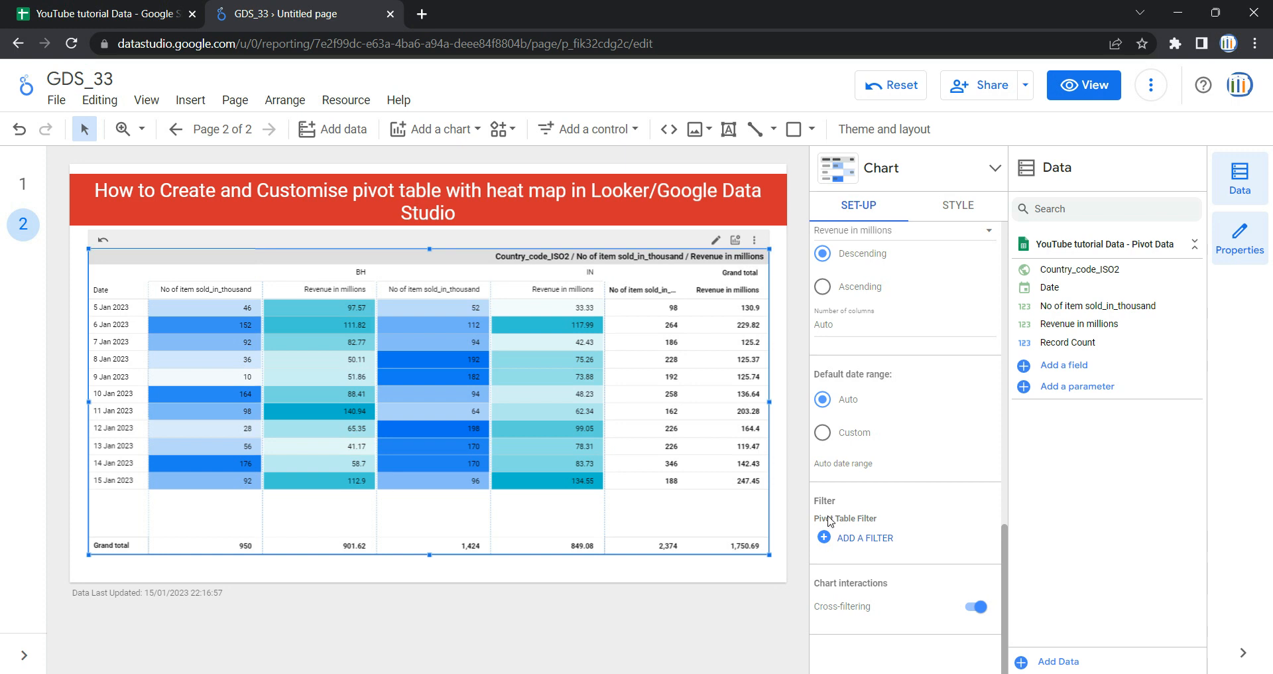
- Try an Include filter on Country_code_ISO2 with the Equal to (=) condition, and discard it without saving
{"action": "left_click", "coordinate": [866, 539]}
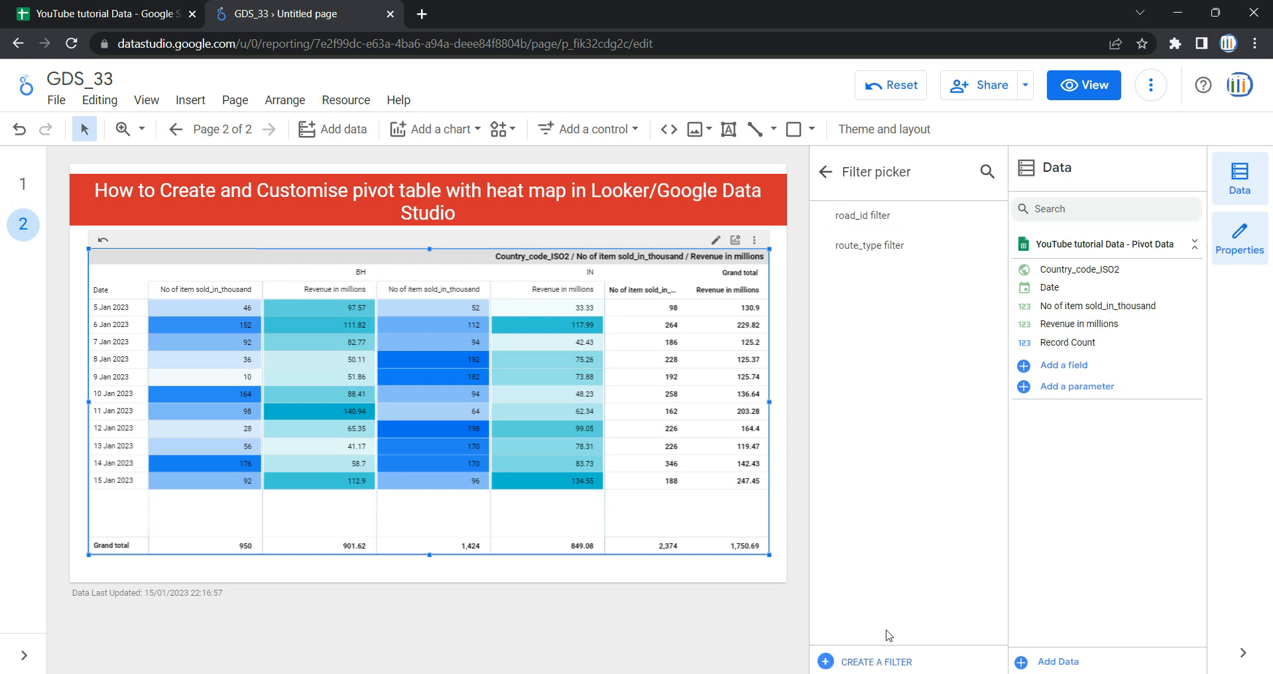
{"action": "left_click", "coordinate": [865, 662]}
{"action": "left_click", "coordinate": [46, 403]}
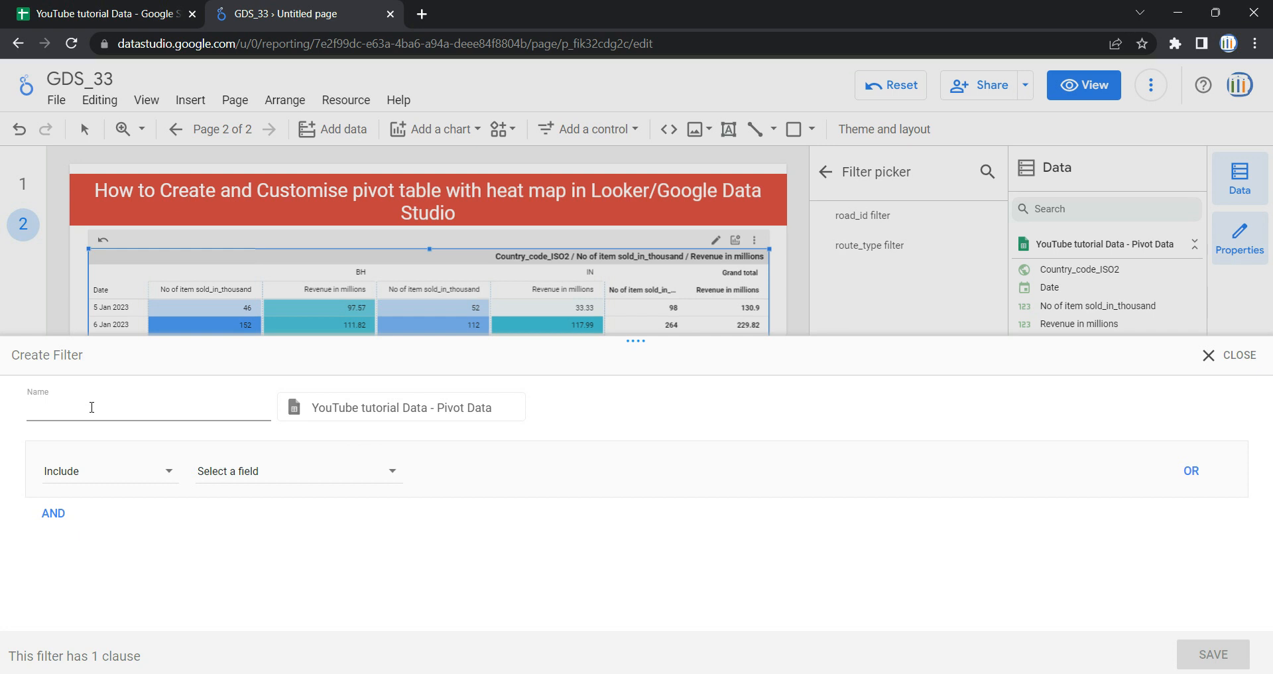
{"action": "left_click", "coordinate": [146, 484]}
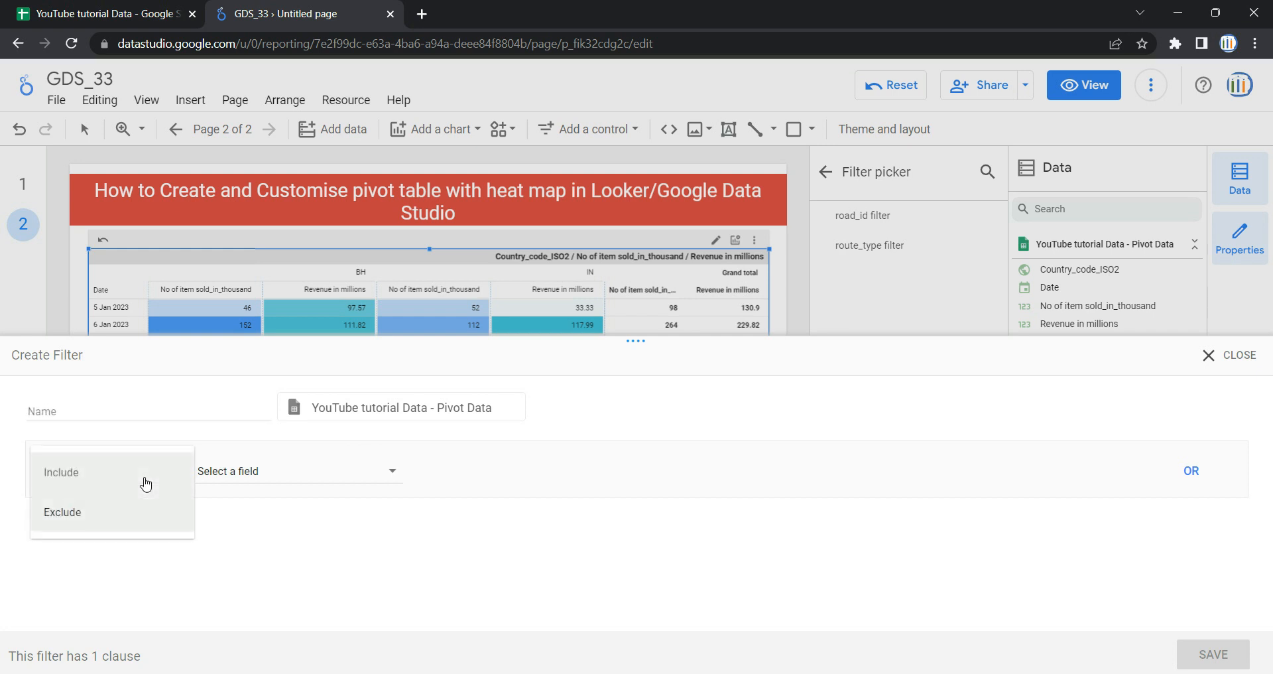
{"action": "left_click", "coordinate": [324, 477]}
{"action": "left_click", "coordinate": [330, 474]}
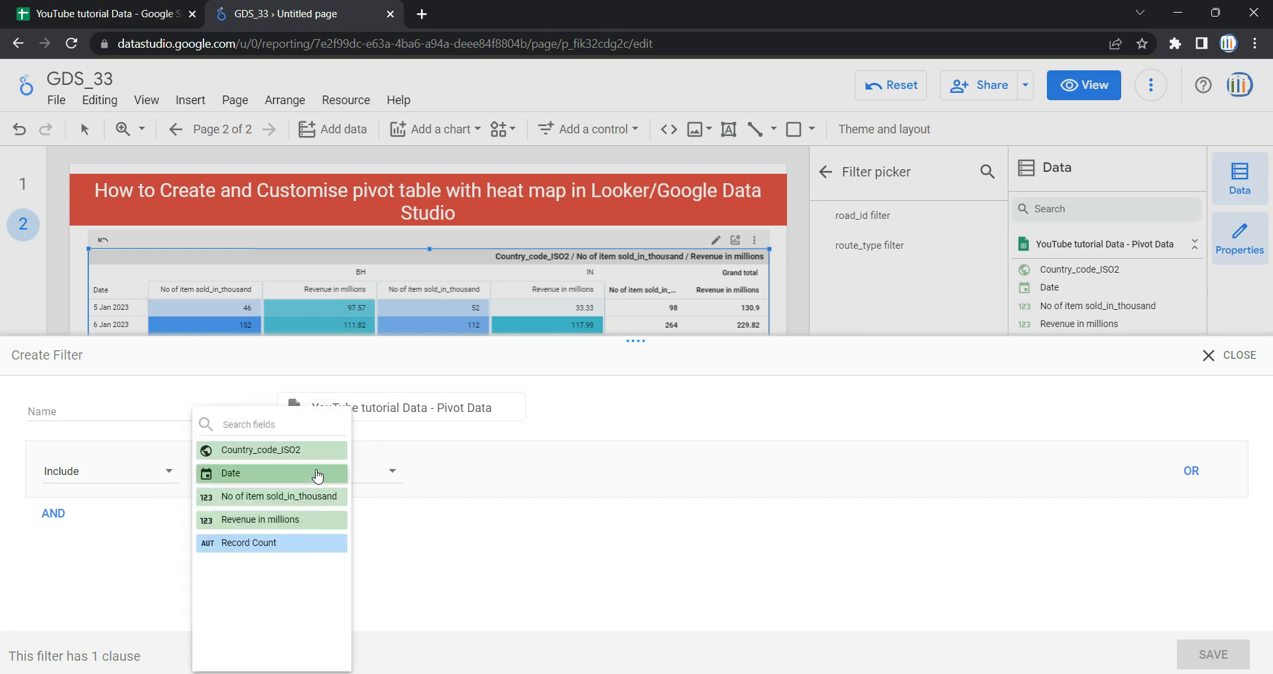
{"action": "left_click", "coordinate": [325, 451]}
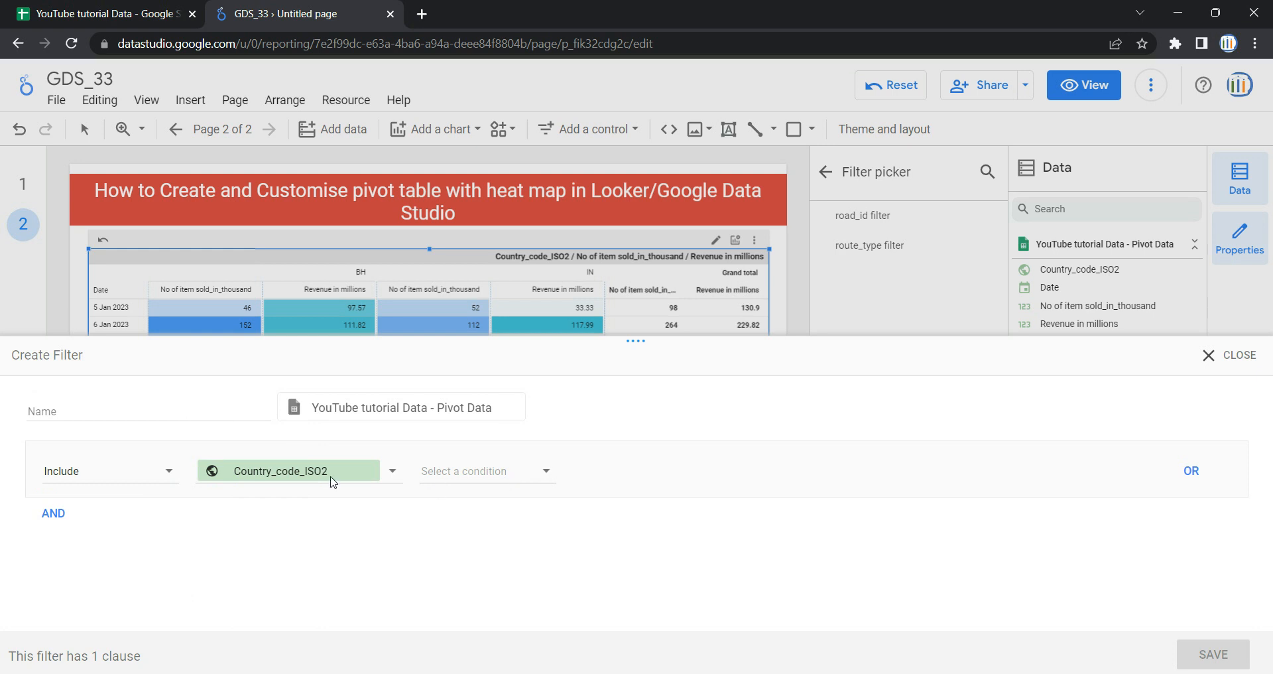
{"action": "left_click", "coordinate": [514, 473]}
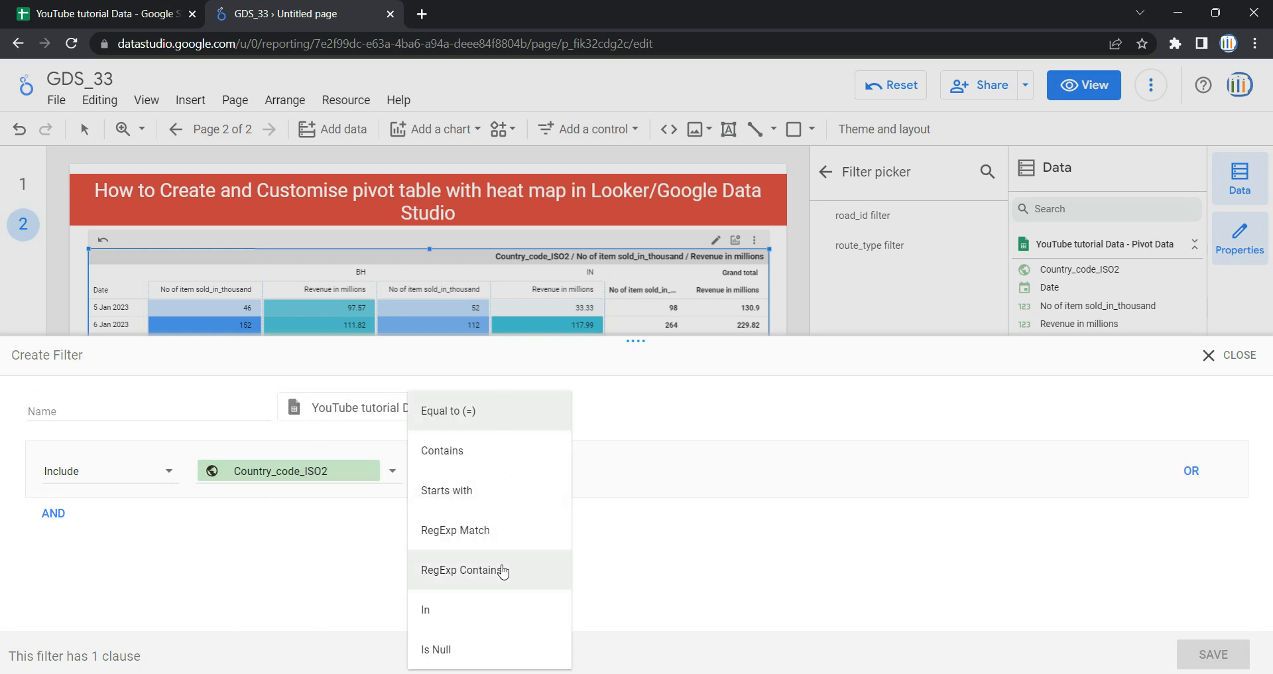
{"action": "left_click", "coordinate": [496, 412]}
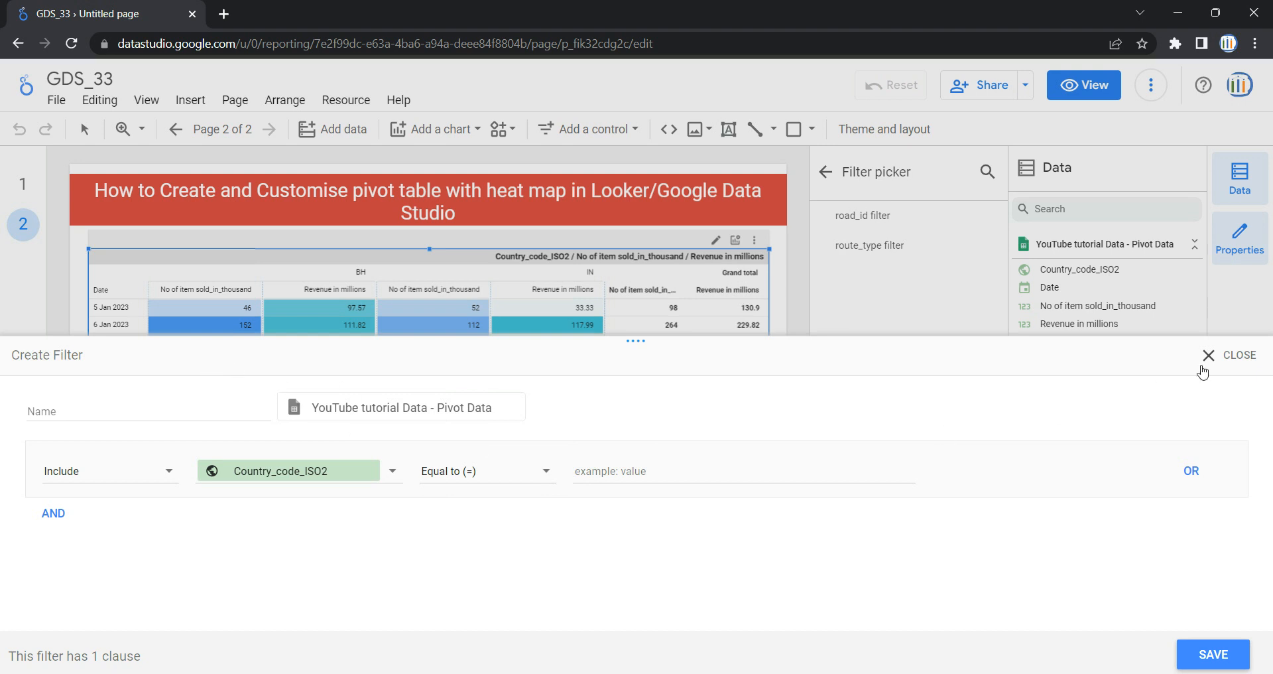
{"action": "left_click", "coordinate": [1217, 363]}
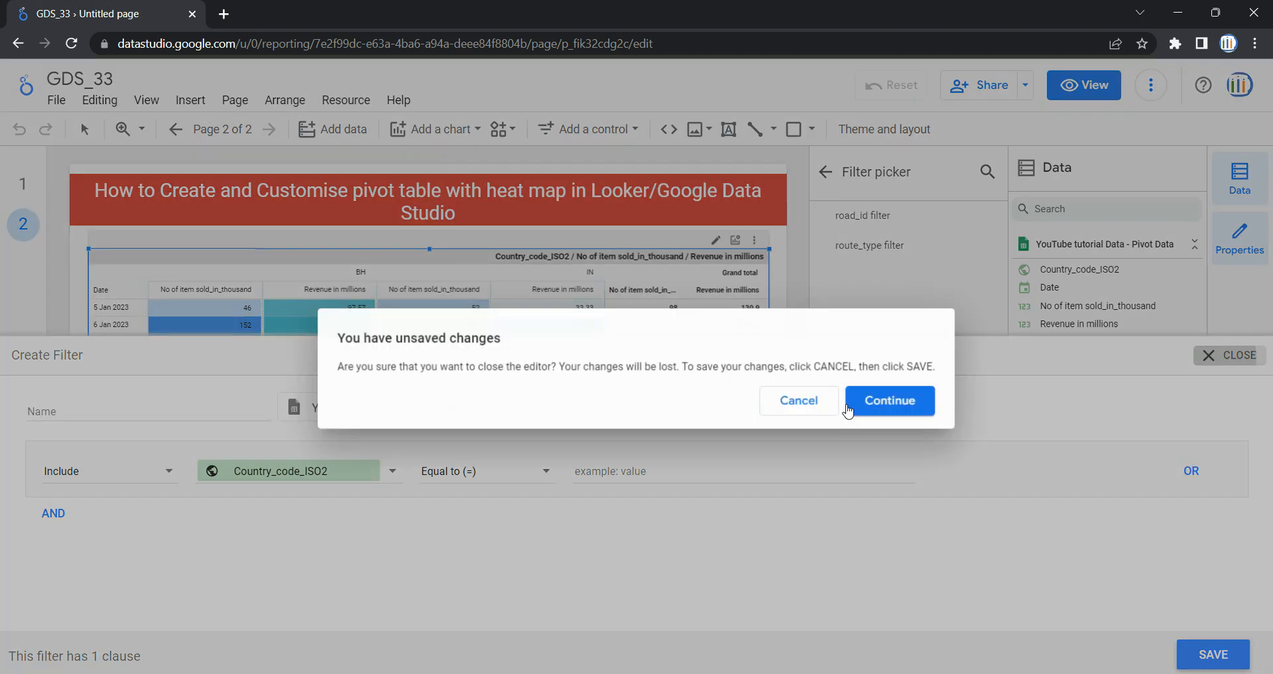
{"action": "left_click", "coordinate": [903, 401]}
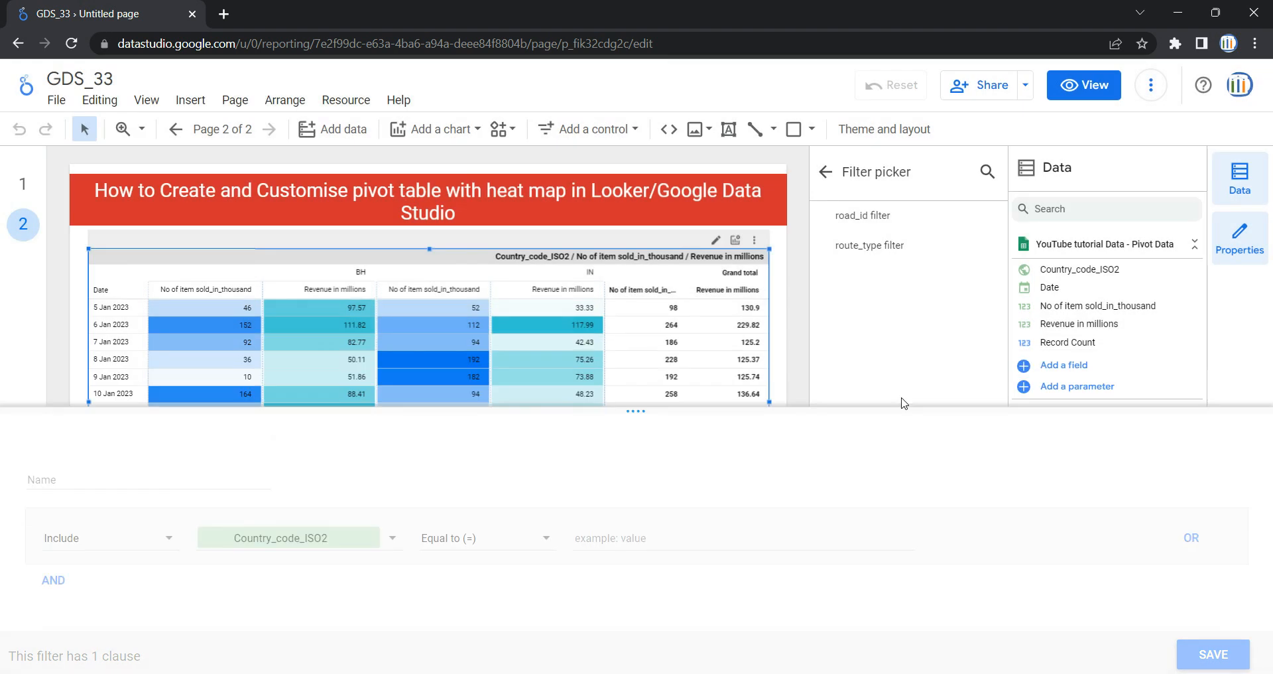
{"action": "left_click", "coordinate": [828, 173]}
- Preview the pivot table report in view mode with the page list collapsed, and return to edit mode
{"action": "scroll", "coordinate": [885, 244], "scroll_direction": "up", "scroll_amount": 1}
{"action": "scroll", "coordinate": [885, 243], "scroll_direction": "up", "scroll_amount": 10}
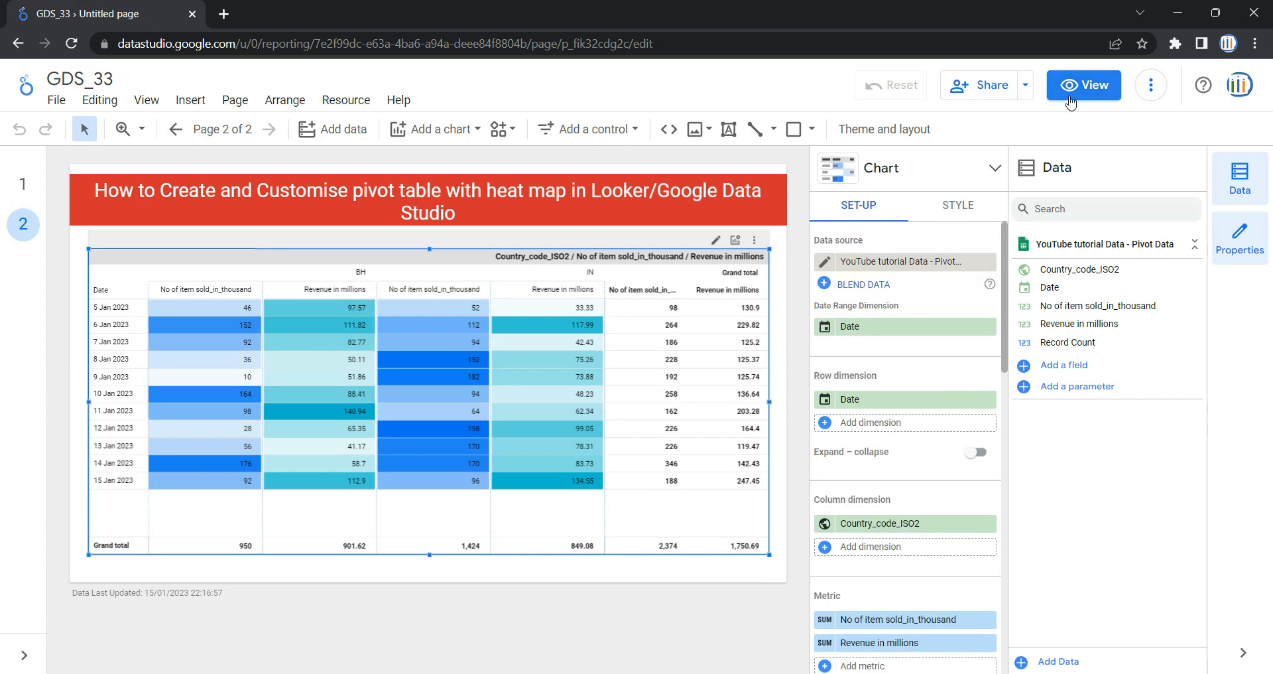
{"action": "left_click", "coordinate": [1068, 92]}
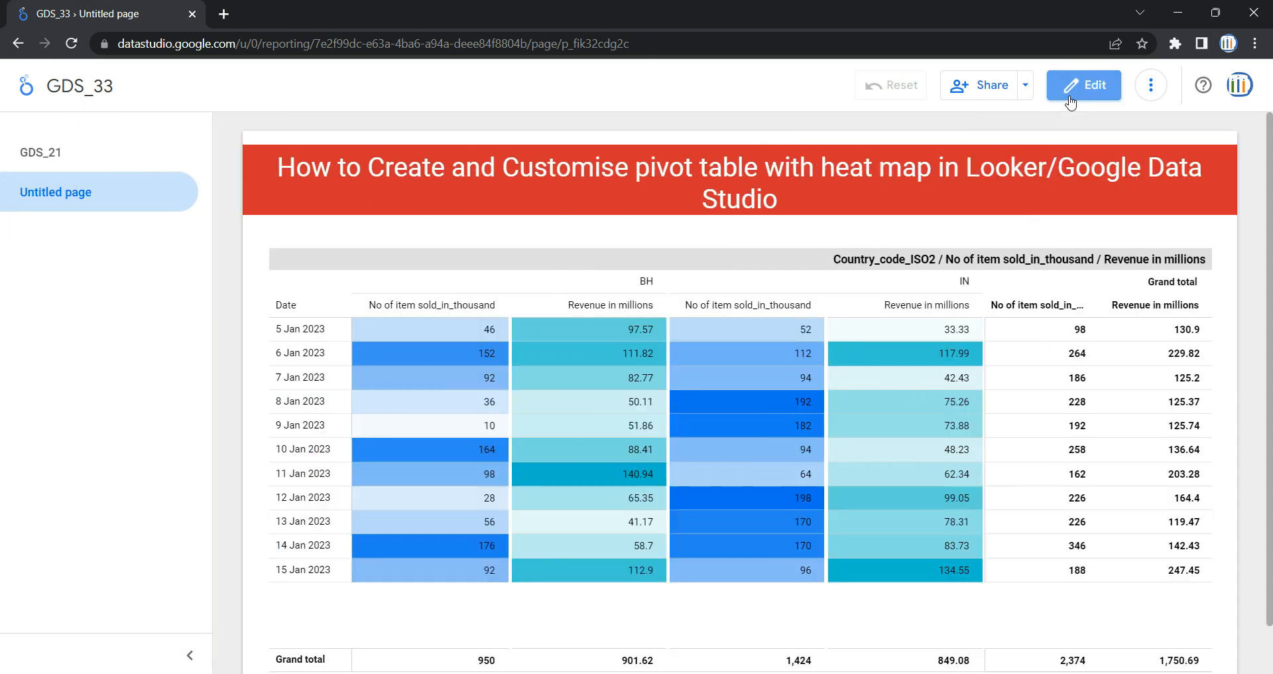
{"action": "left_click", "coordinate": [192, 661]}
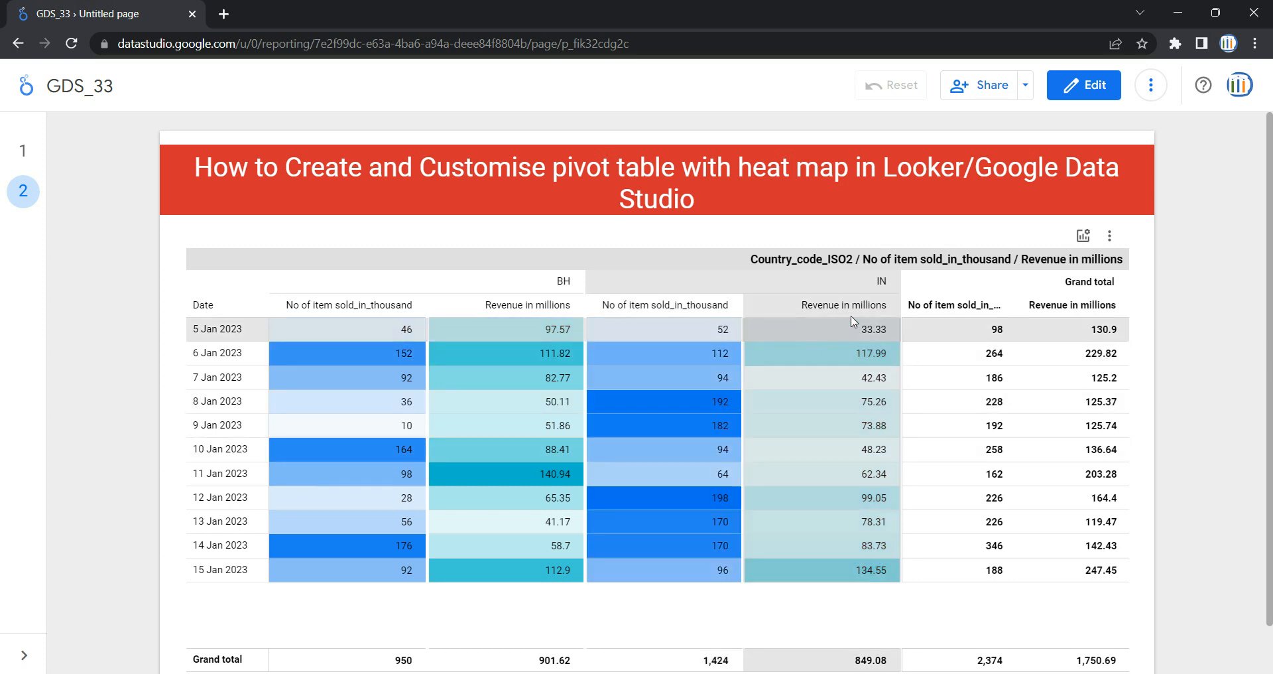
{"action": "left_click", "coordinate": [1074, 96]}
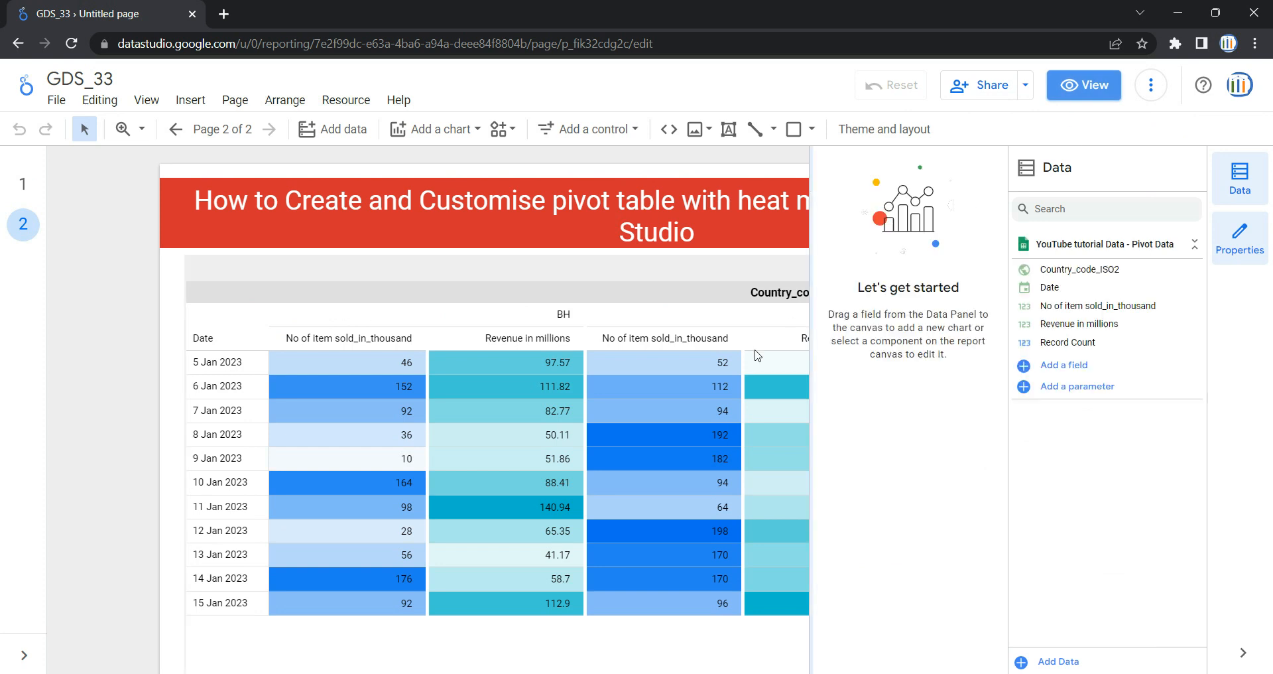
- Start a new conditional formatting rule for the pivot table with Single colour as the colour type
{"action": "left_click", "coordinate": [756, 530]}
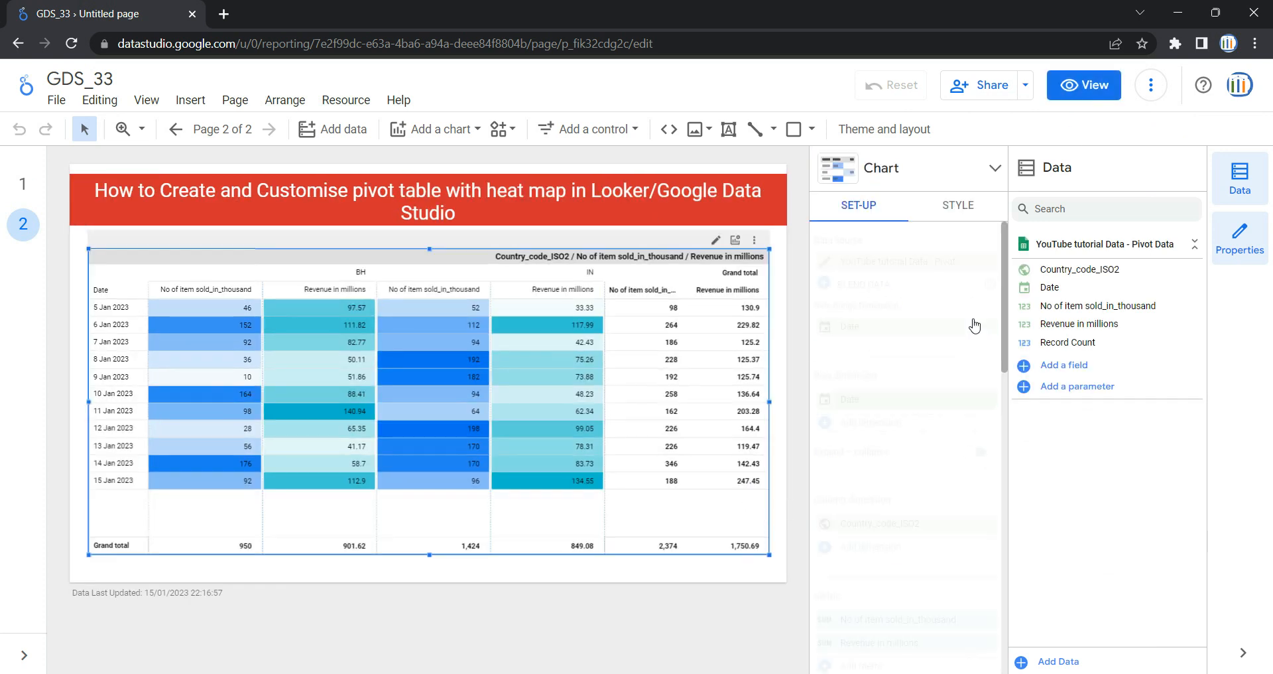
{"action": "left_click", "coordinate": [965, 211]}
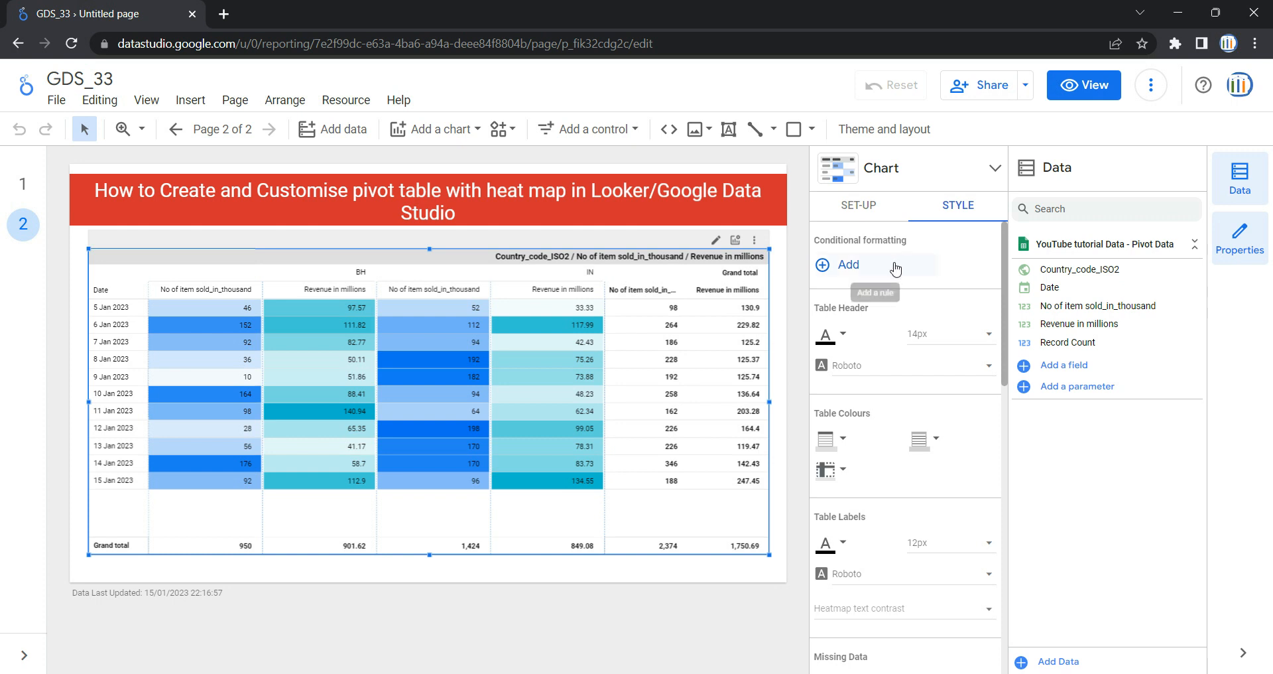
{"action": "left_click", "coordinate": [849, 264]}
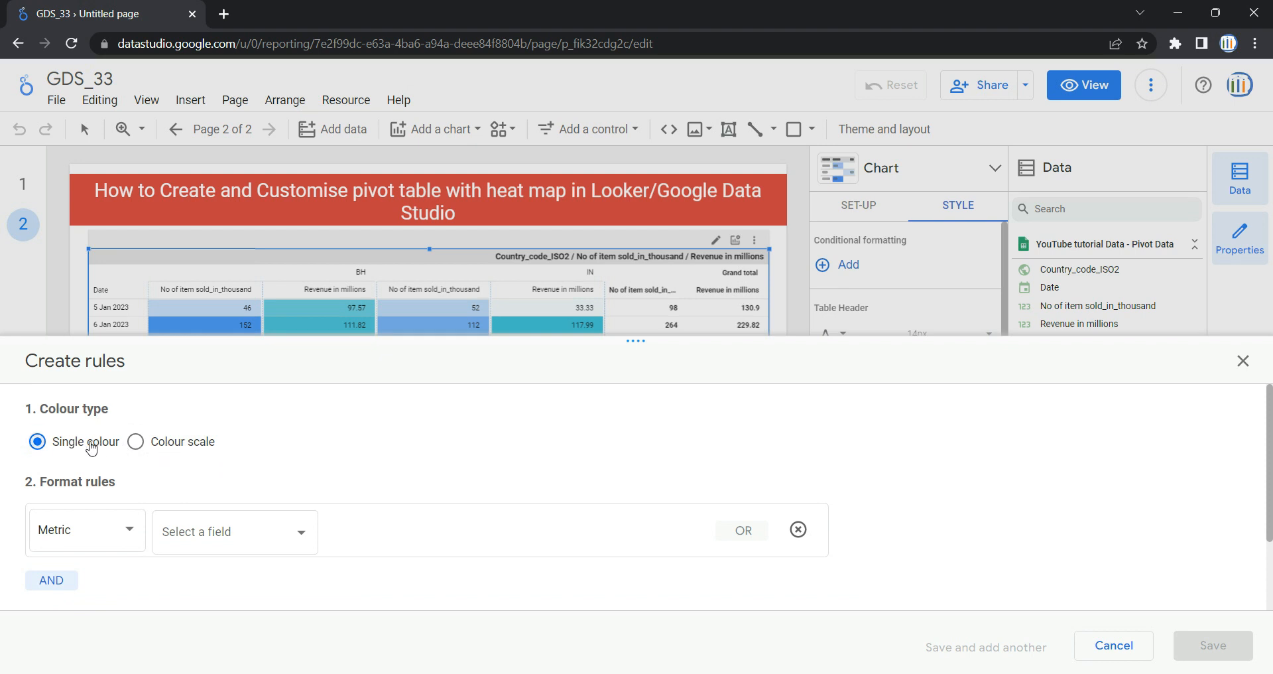
{"action": "left_click", "coordinate": [134, 443]}
{"action": "scroll", "coordinate": [271, 496], "scroll_direction": "down", "scroll_amount": 1}
{"action": "scroll", "coordinate": [265, 494], "scroll_direction": "up", "scroll_amount": 1}
{"action": "left_click", "coordinate": [110, 449]}
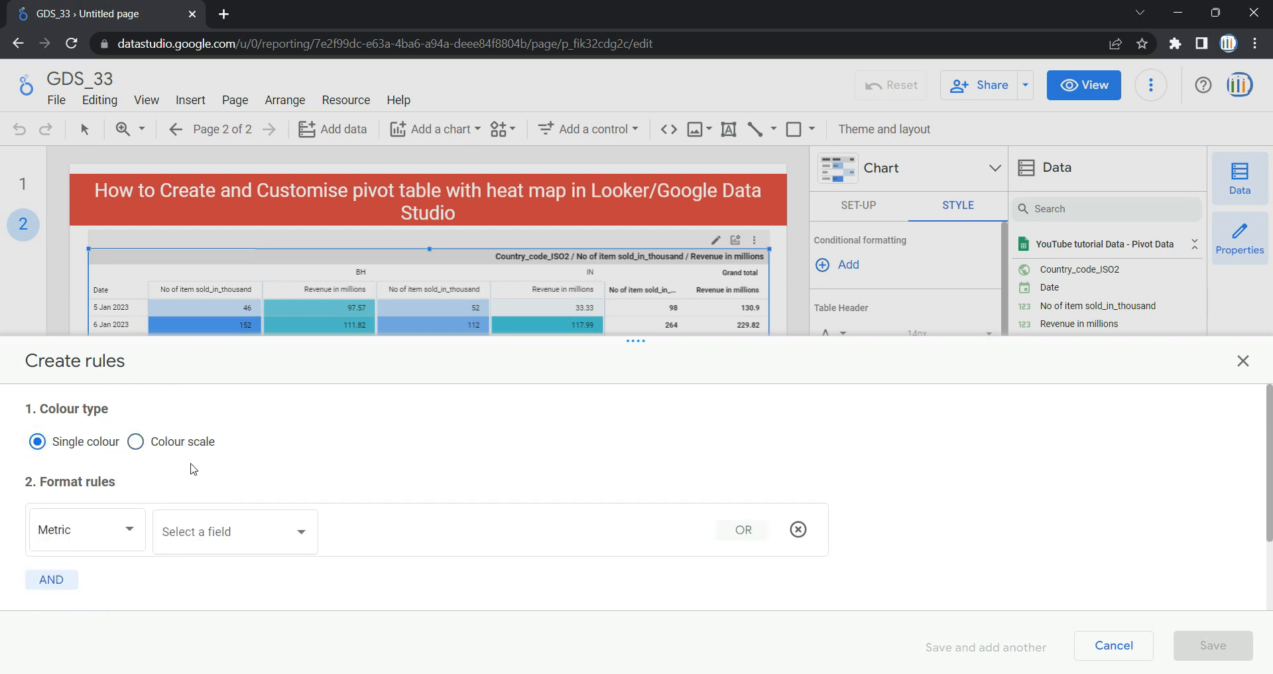
{"action": "scroll", "coordinate": [57, 491], "scroll_direction": "down", "scroll_amount": 2}
{"action": "scroll", "coordinate": [63, 461], "scroll_direction": "up", "scroll_amount": 2}
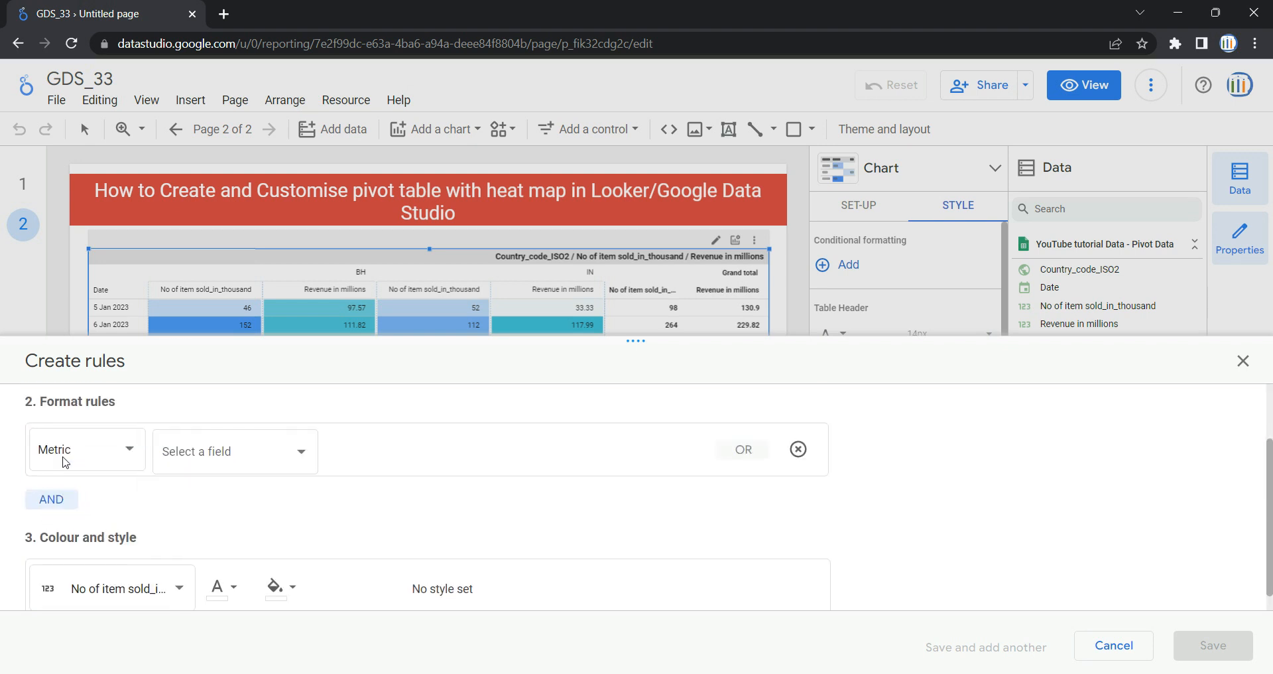
{"action": "scroll", "coordinate": [64, 462], "scroll_direction": "up", "scroll_amount": 1}
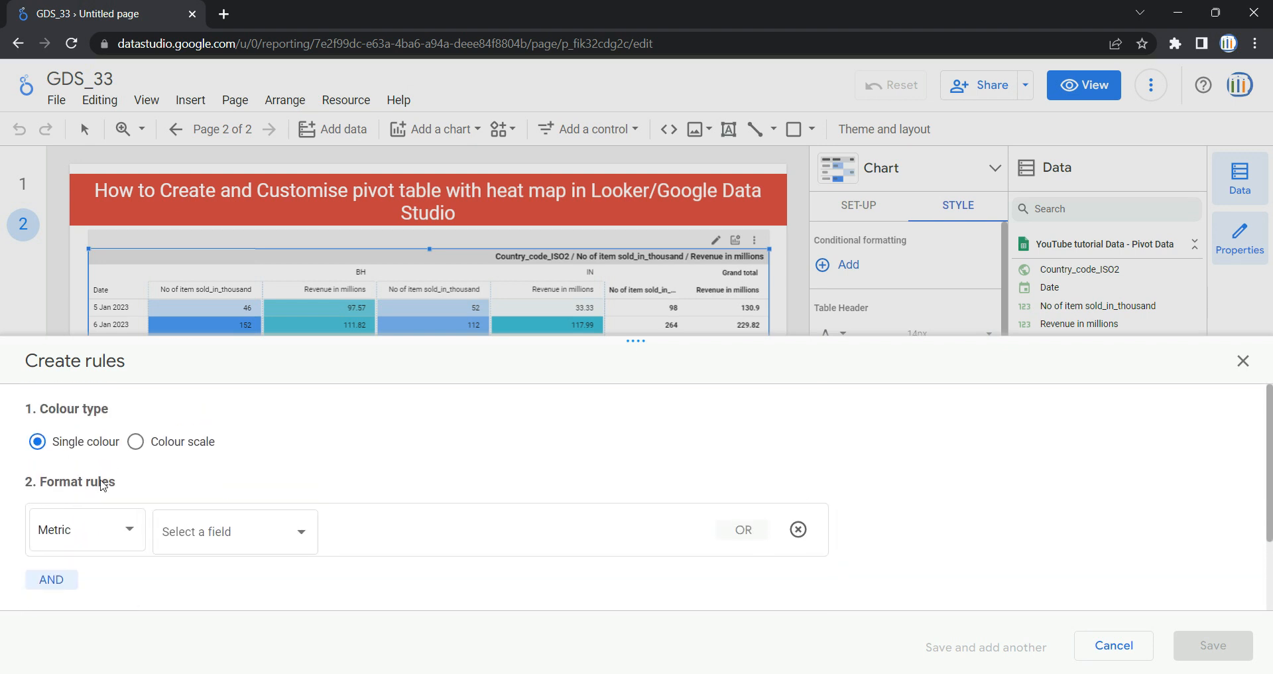
- Try a conditional formatting rule on the metric No of item sold_in_thousand with the condition Greater than or equal to, and discard it
{"action": "left_click", "coordinate": [125, 533]}
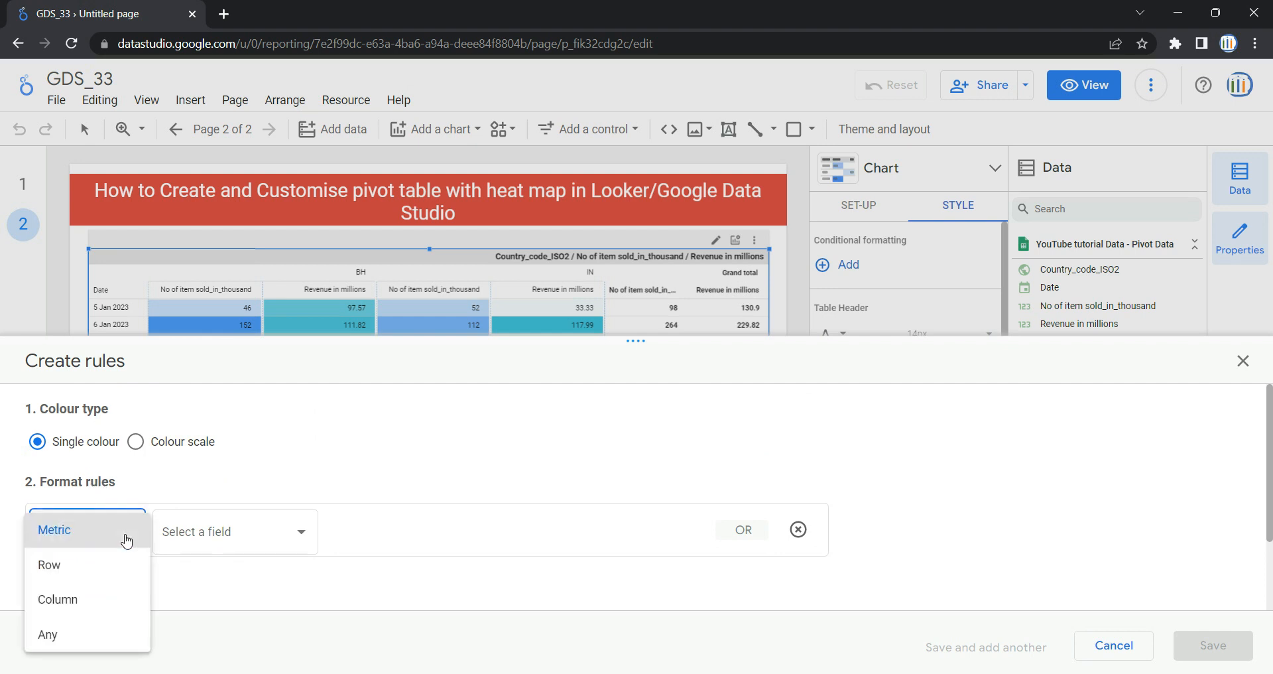
{"action": "left_click", "coordinate": [127, 540]}
{"action": "left_click", "coordinate": [126, 532]}
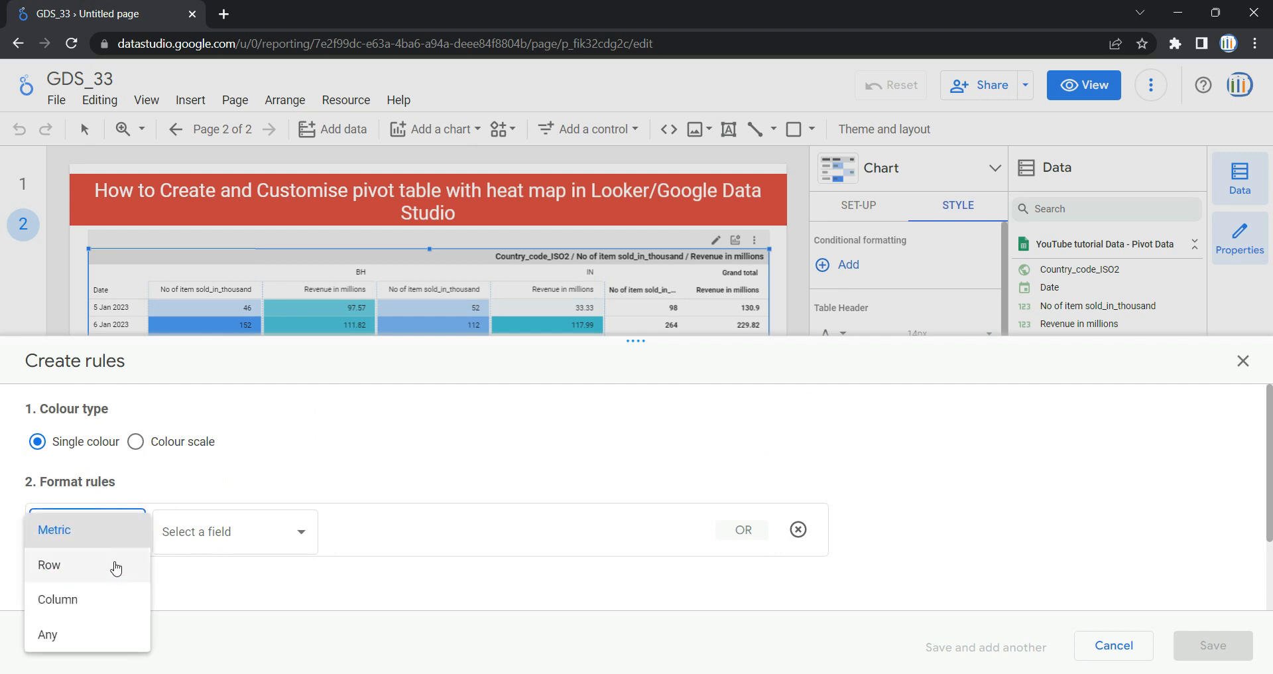
{"action": "left_click", "coordinate": [252, 543]}
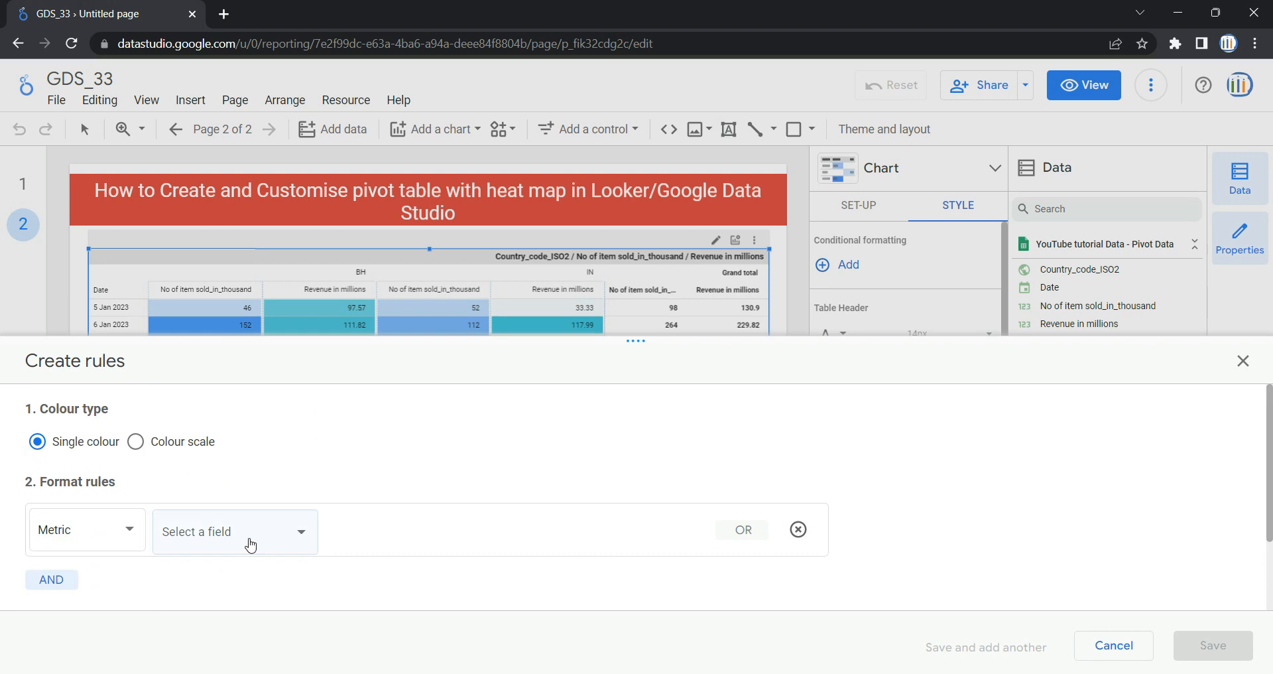
{"action": "left_click", "coordinate": [281, 540]}
{"action": "left_click", "coordinate": [263, 478]}
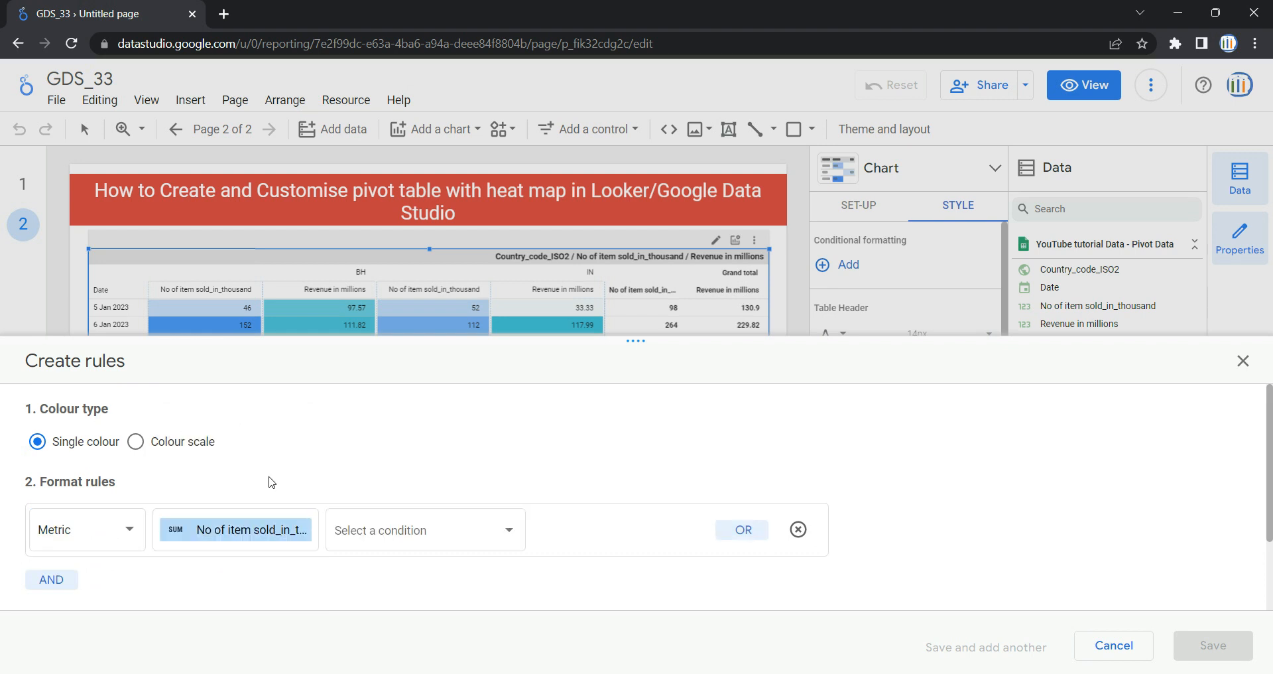
{"action": "left_click", "coordinate": [417, 529]}
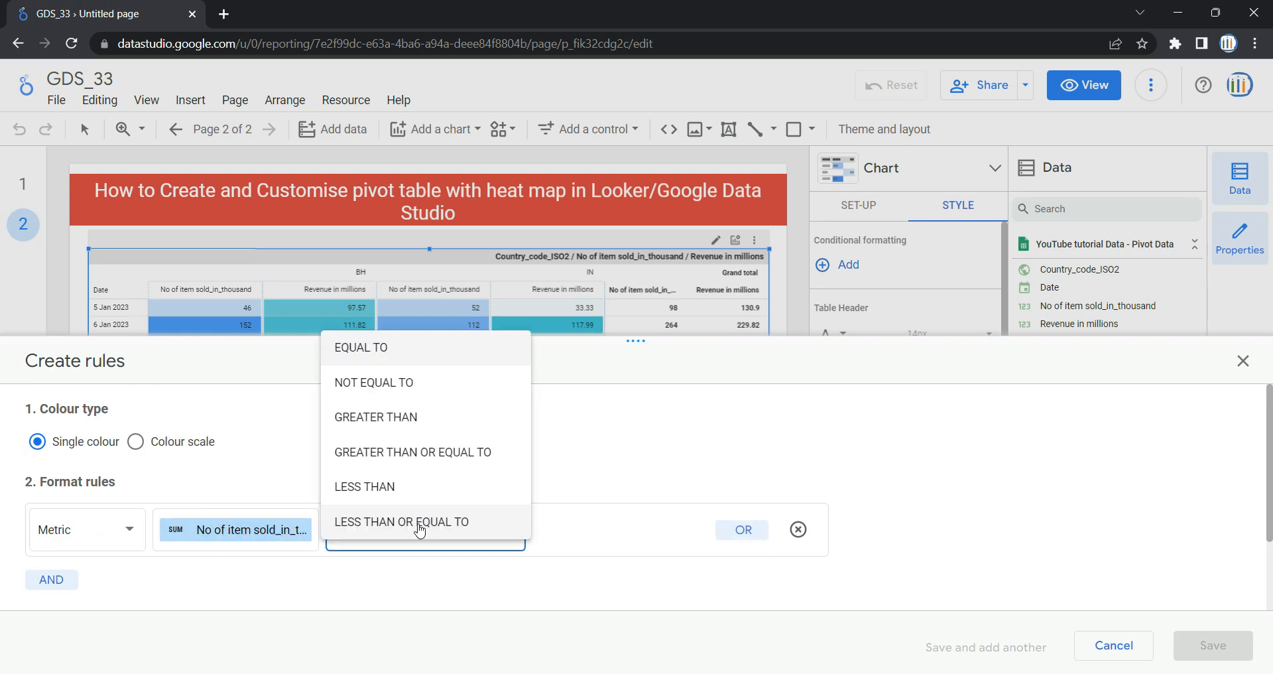
{"action": "left_click", "coordinate": [454, 451]}
{"action": "left_click", "coordinate": [631, 529]}
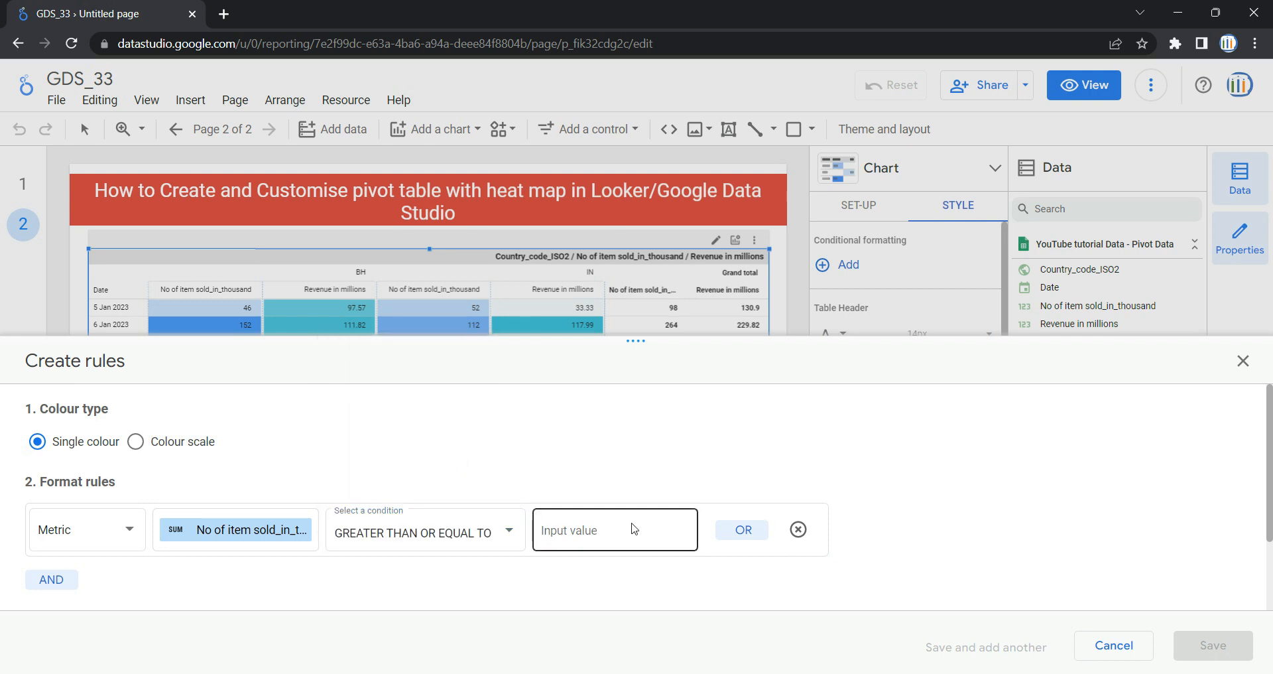
{"action": "scroll", "coordinate": [397, 531], "scroll_direction": "down", "scroll_amount": 2}
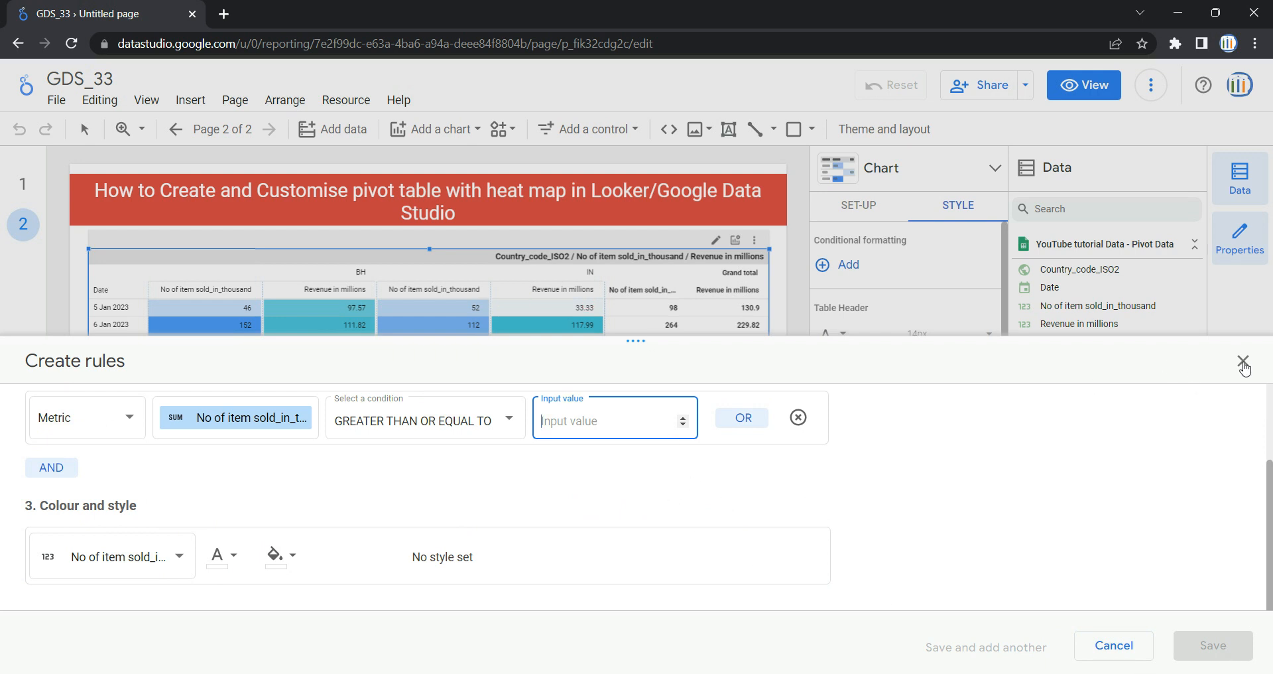
{"action": "left_click", "coordinate": [1241, 362]}
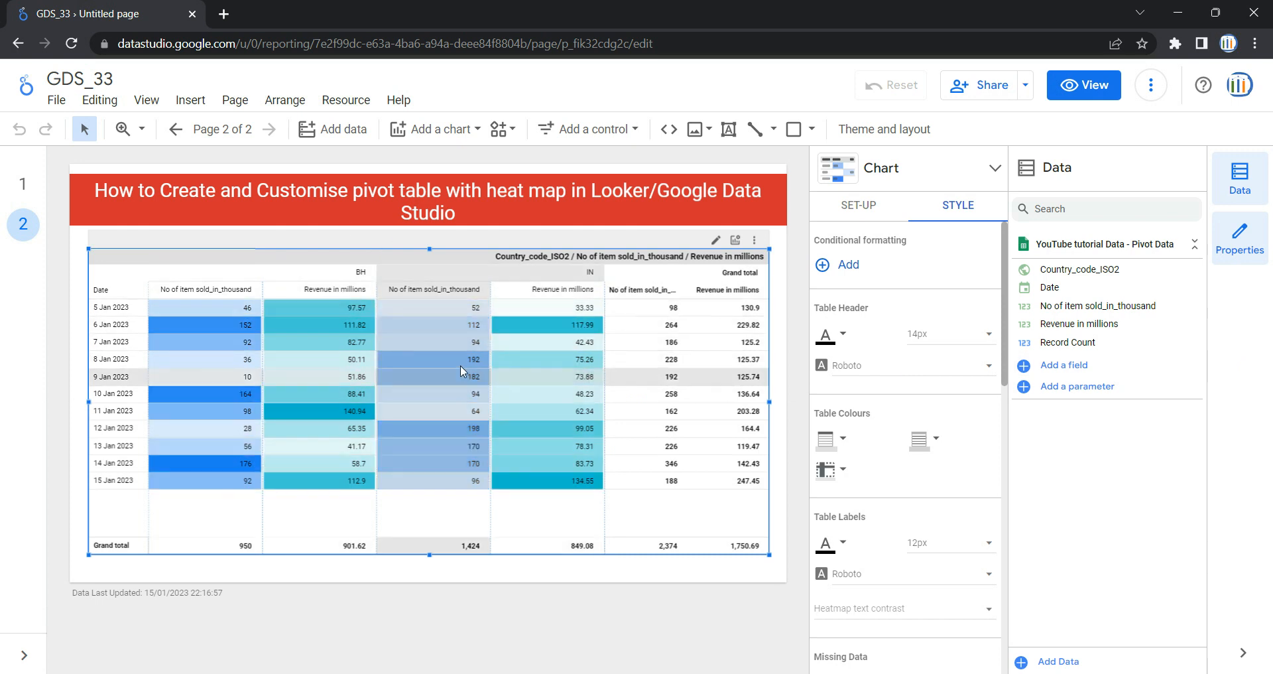
- Try a yellow font colour on the pivot table's header and change it back to black
{"action": "left_click", "coordinate": [843, 335]}
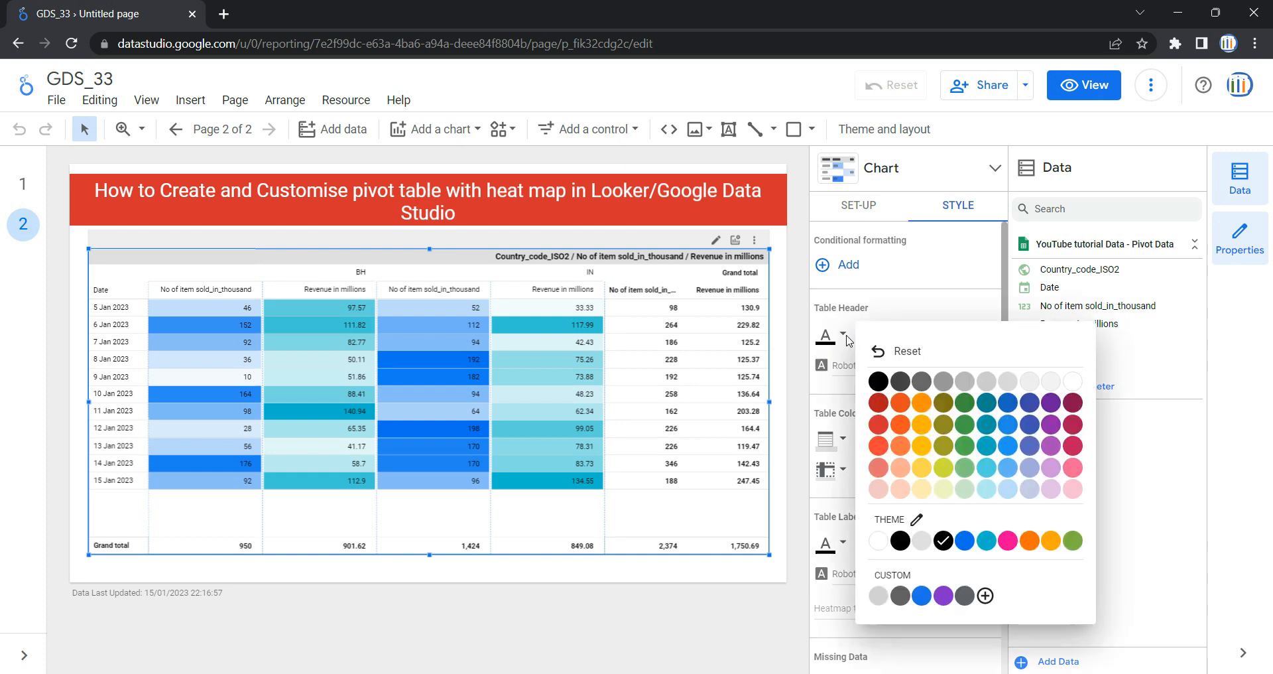
{"action": "left_click", "coordinate": [922, 447]}
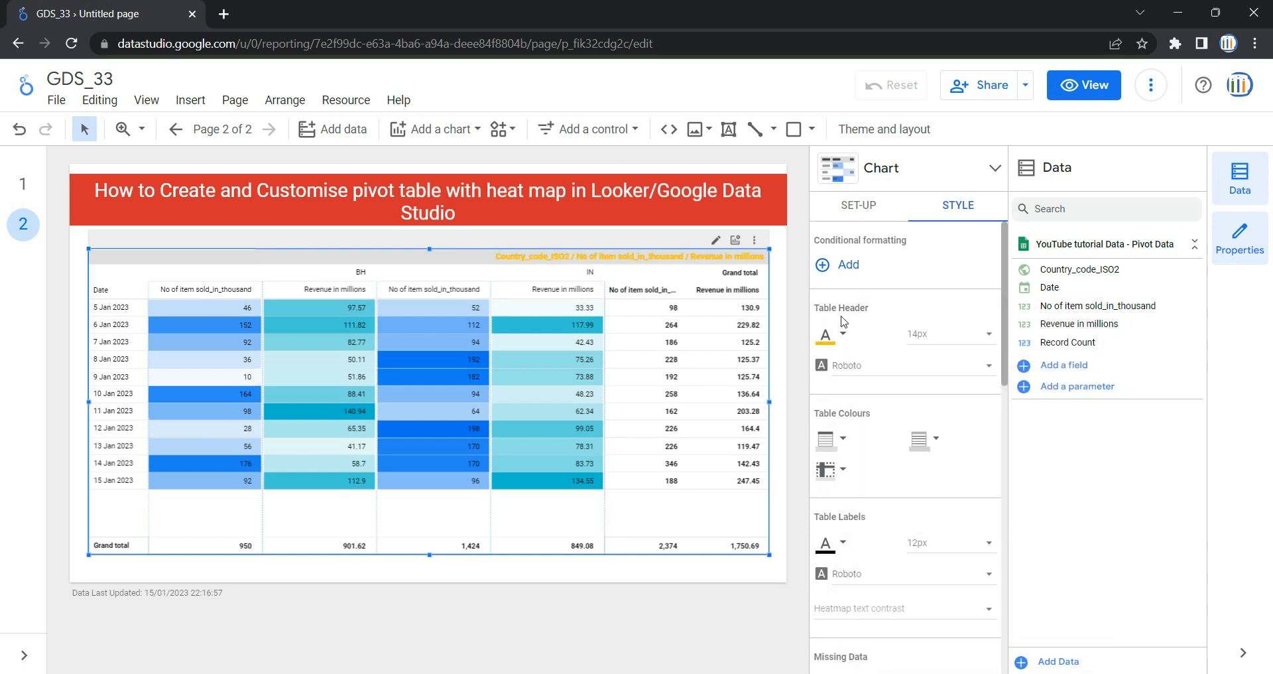
{"action": "left_click", "coordinate": [852, 340]}
{"action": "left_click", "coordinate": [878, 381]}
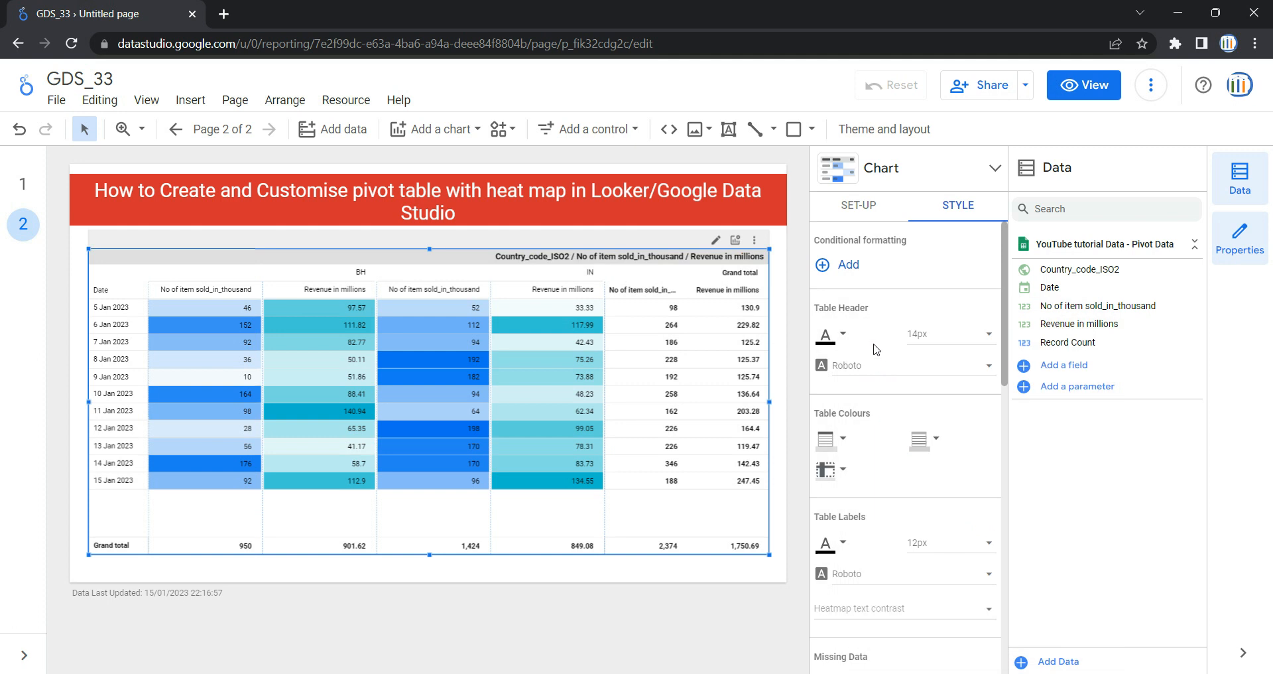
- Set the table header's font size to 12px and its font family to Tahoma
{"action": "left_click", "coordinate": [941, 348]}
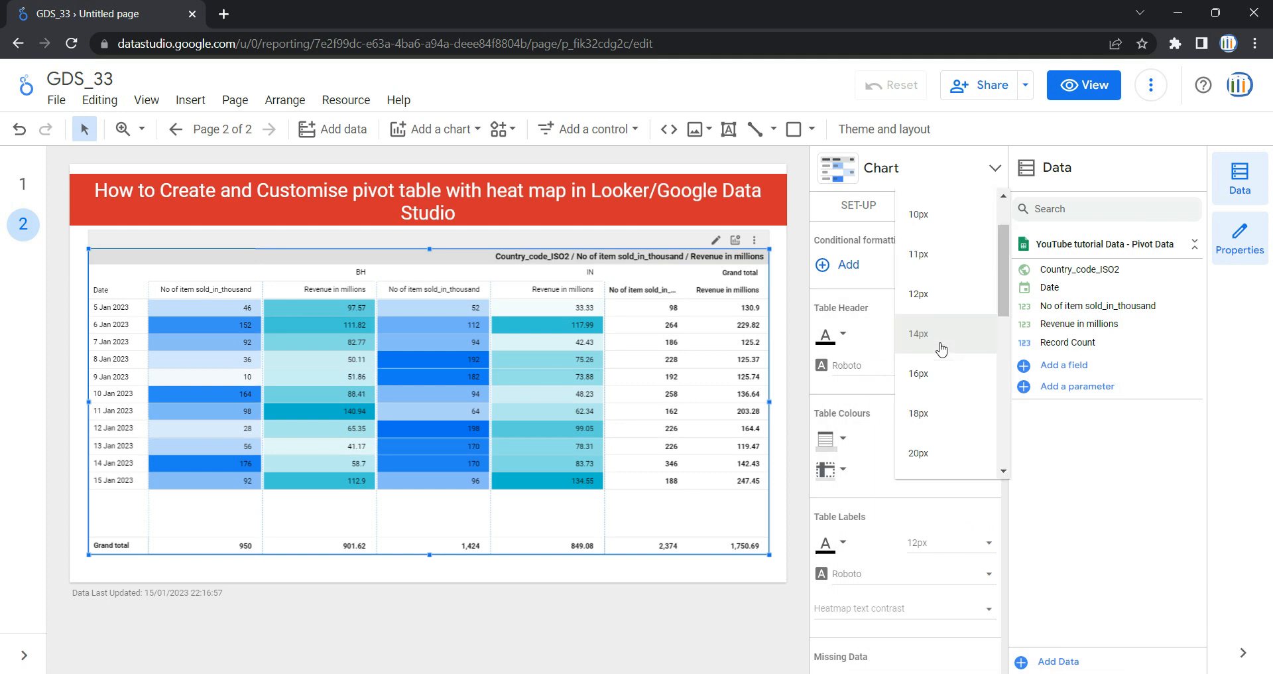
{"action": "left_click", "coordinate": [943, 303]}
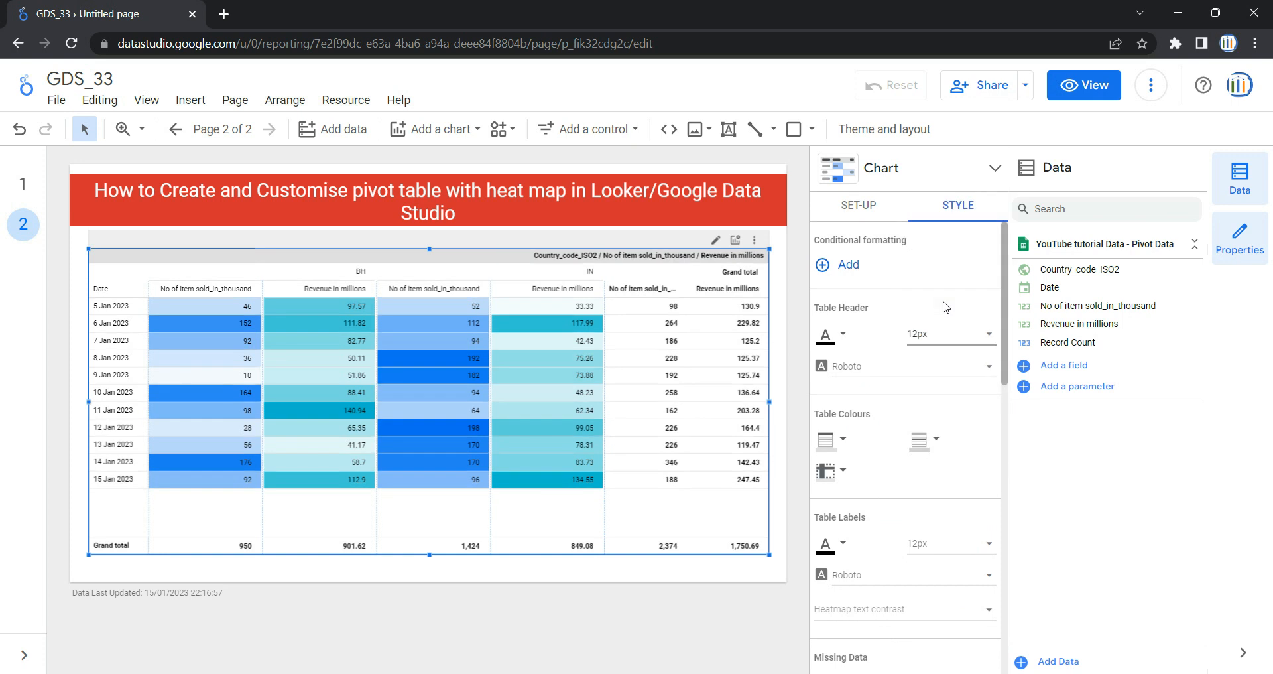
{"action": "left_click", "coordinate": [860, 372]}
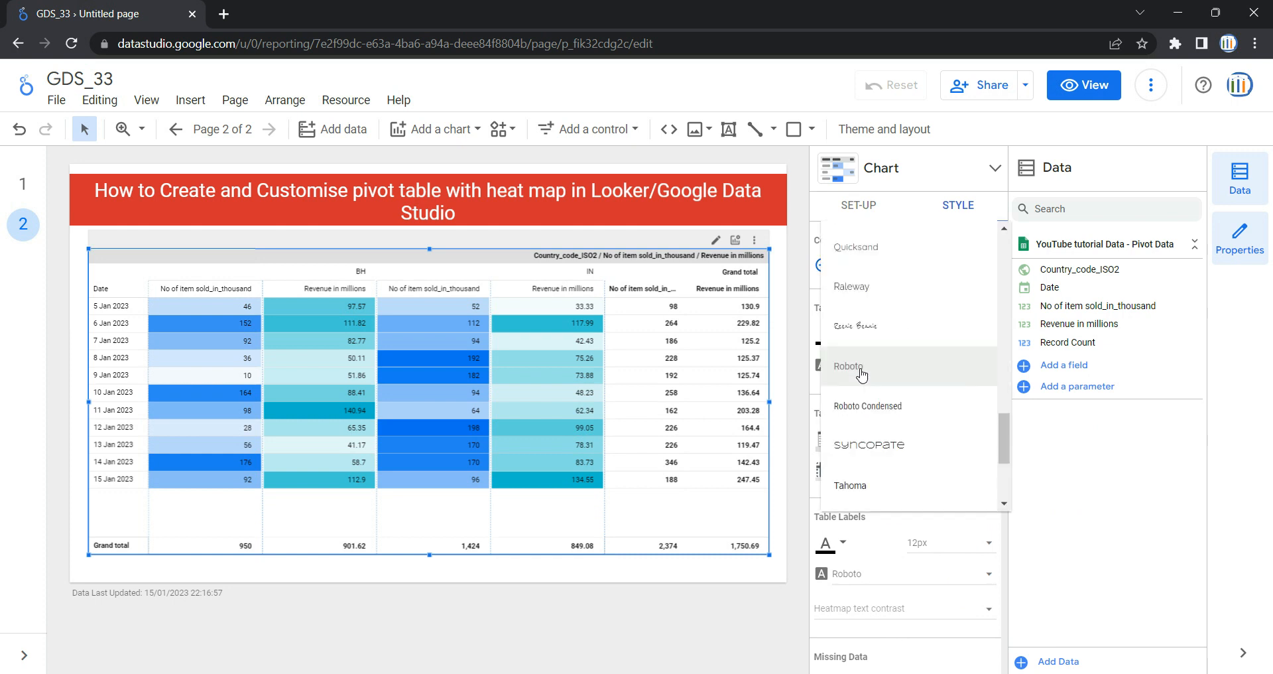
{"action": "left_click", "coordinate": [861, 483]}
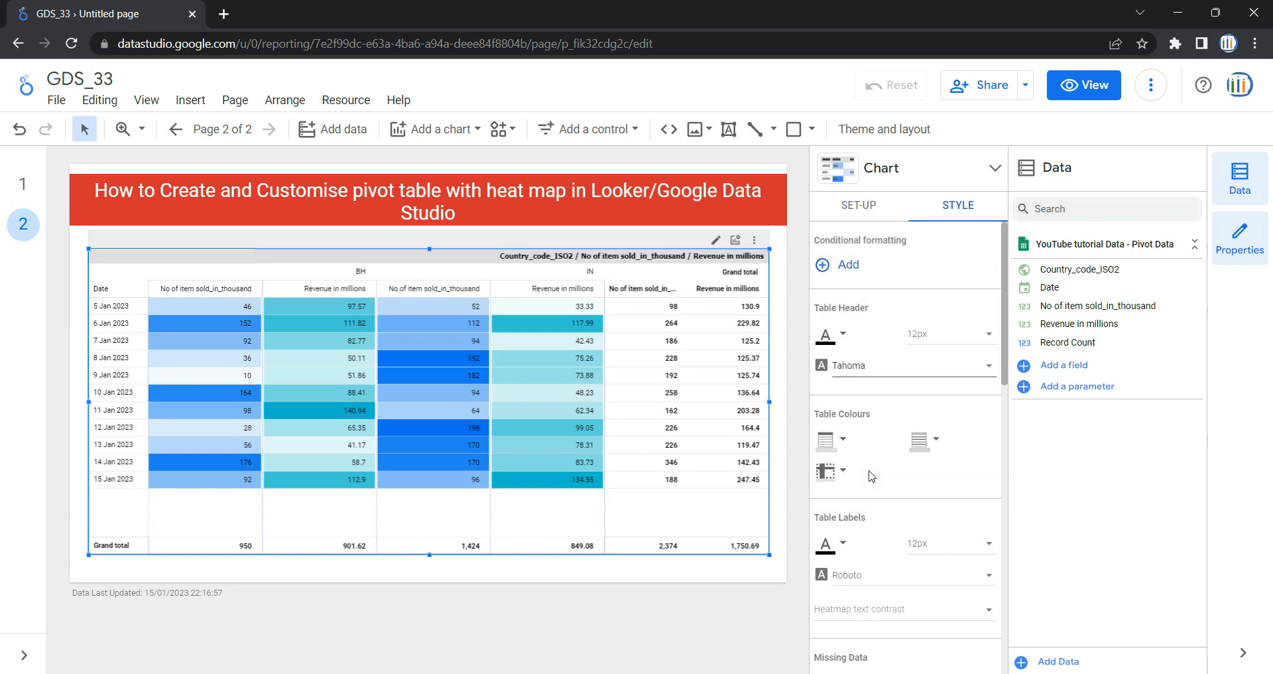
- Give the table header a light yellow background and colour the cell borders red
{"action": "scroll", "coordinate": [964, 438], "scroll_direction": "down", "scroll_amount": 1}
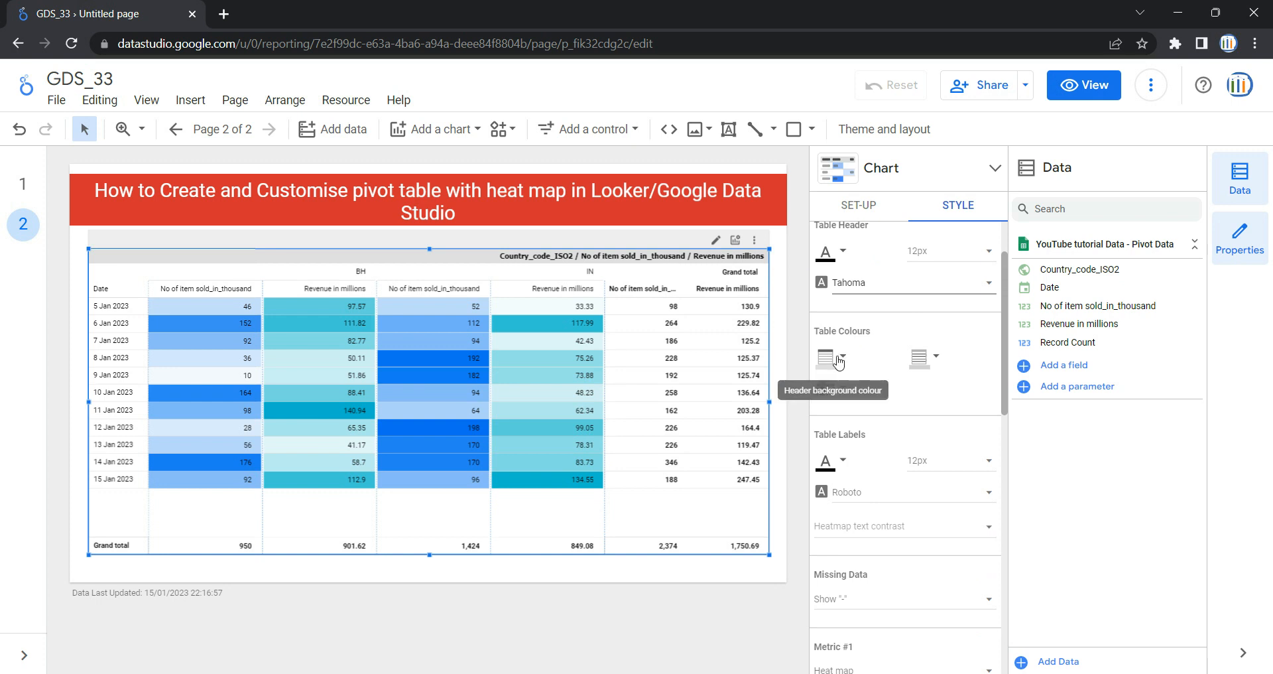
{"action": "left_click", "coordinate": [839, 361]}
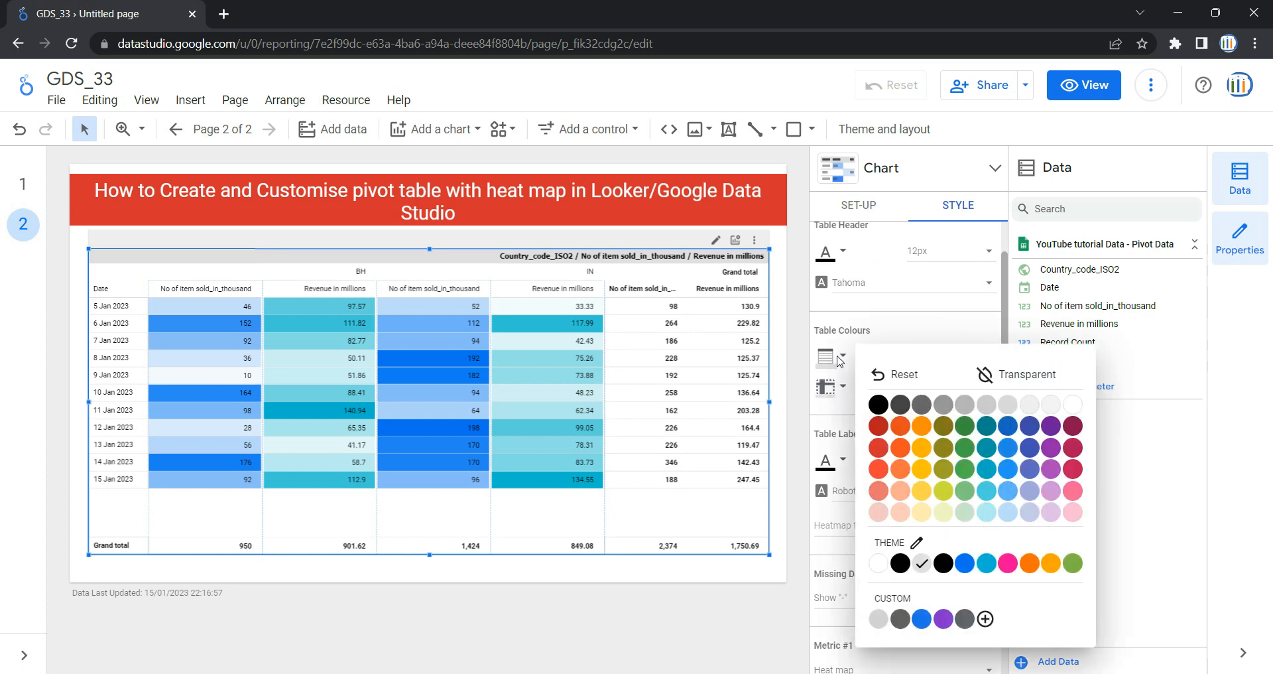
{"action": "left_click", "coordinate": [919, 491]}
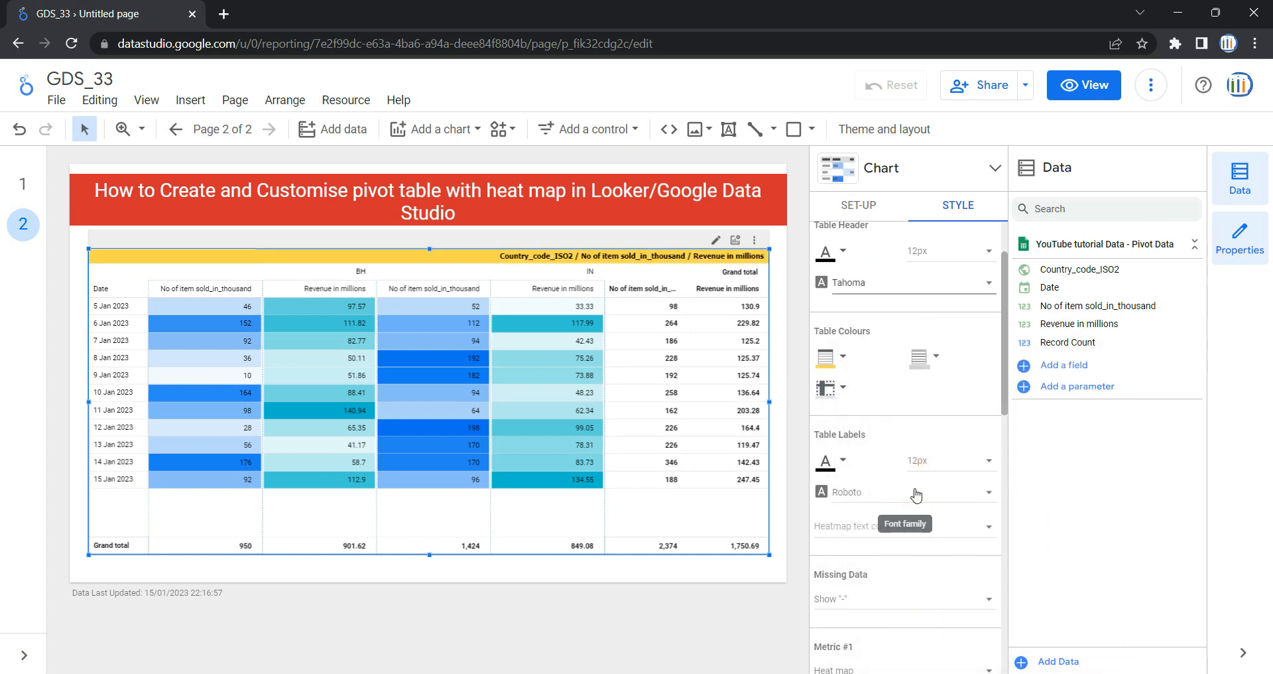
{"action": "left_click", "coordinate": [930, 369]}
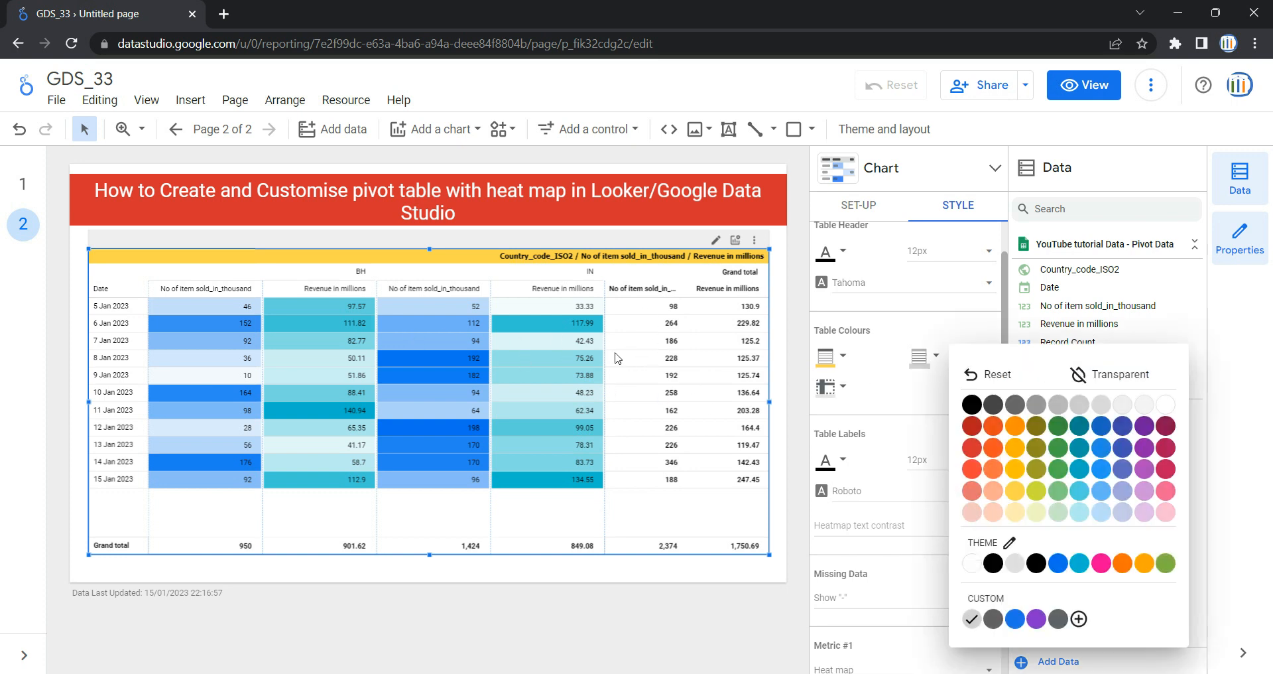
{"action": "left_click", "coordinate": [971, 452]}
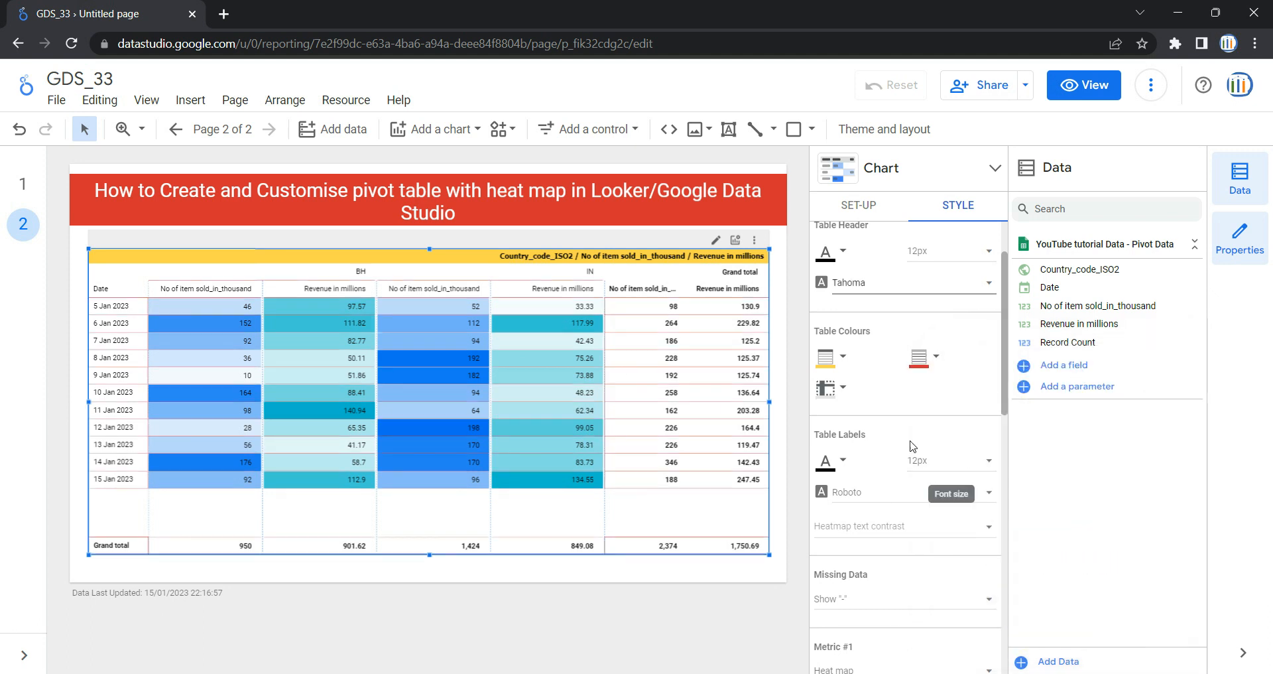
- Set the pivot table's row and column highlight colour to orange-red
{"action": "left_click", "coordinate": [828, 396]}
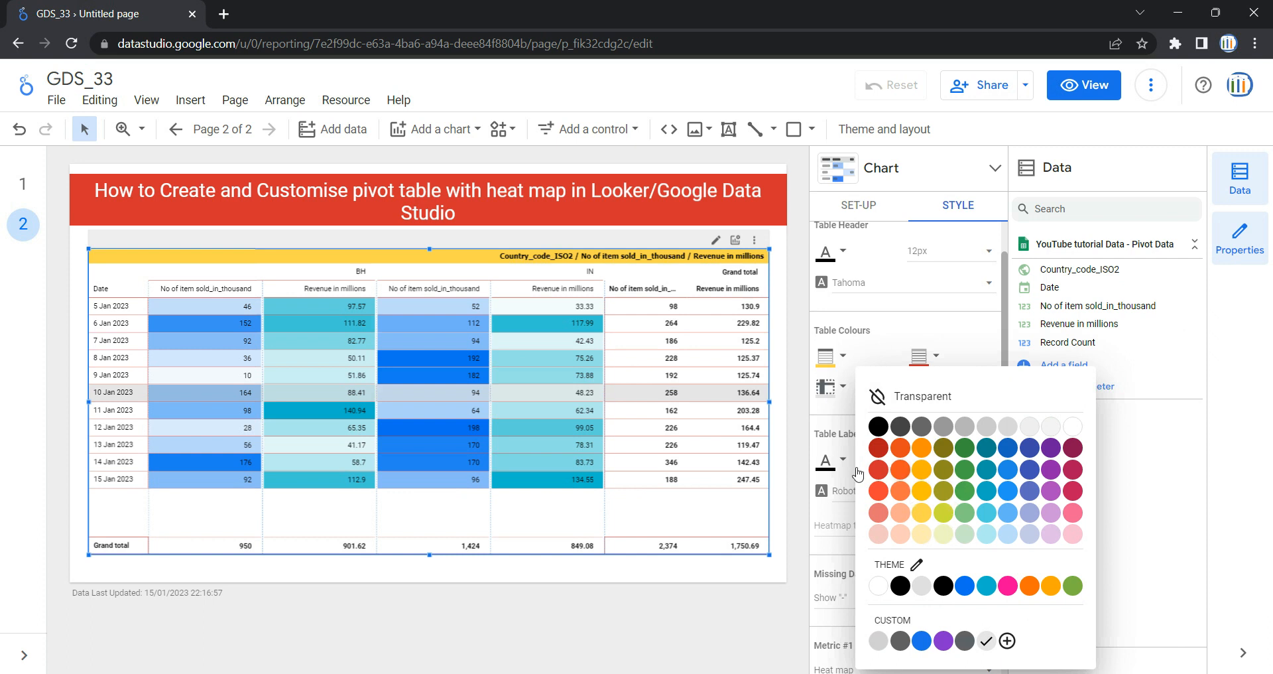
{"action": "left_click", "coordinate": [762, 593]}
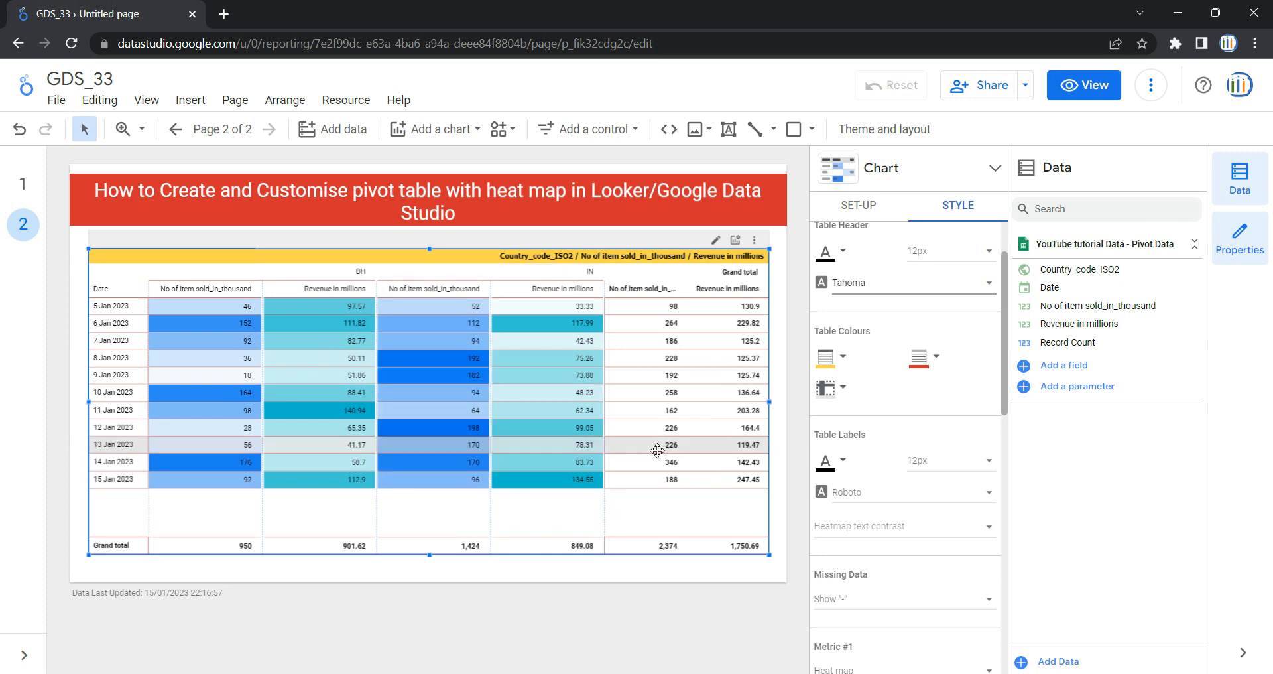
{"action": "left_click", "coordinate": [837, 391]}
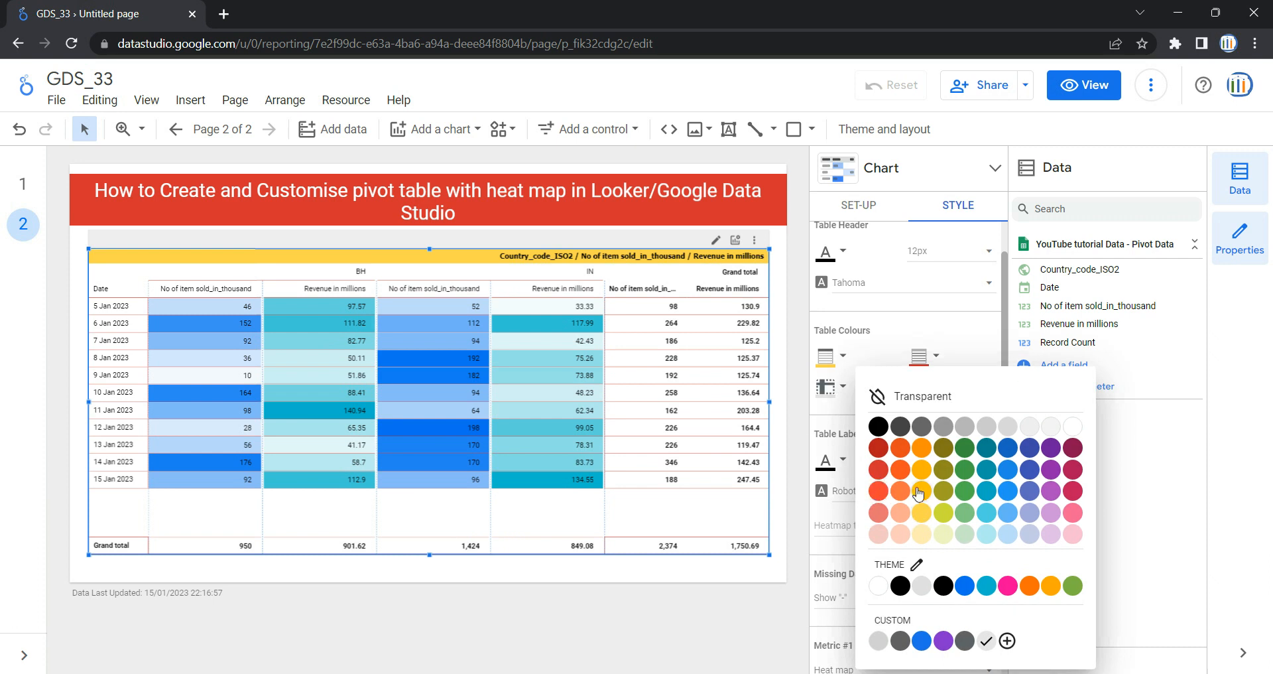
{"action": "left_click", "coordinate": [877, 494]}
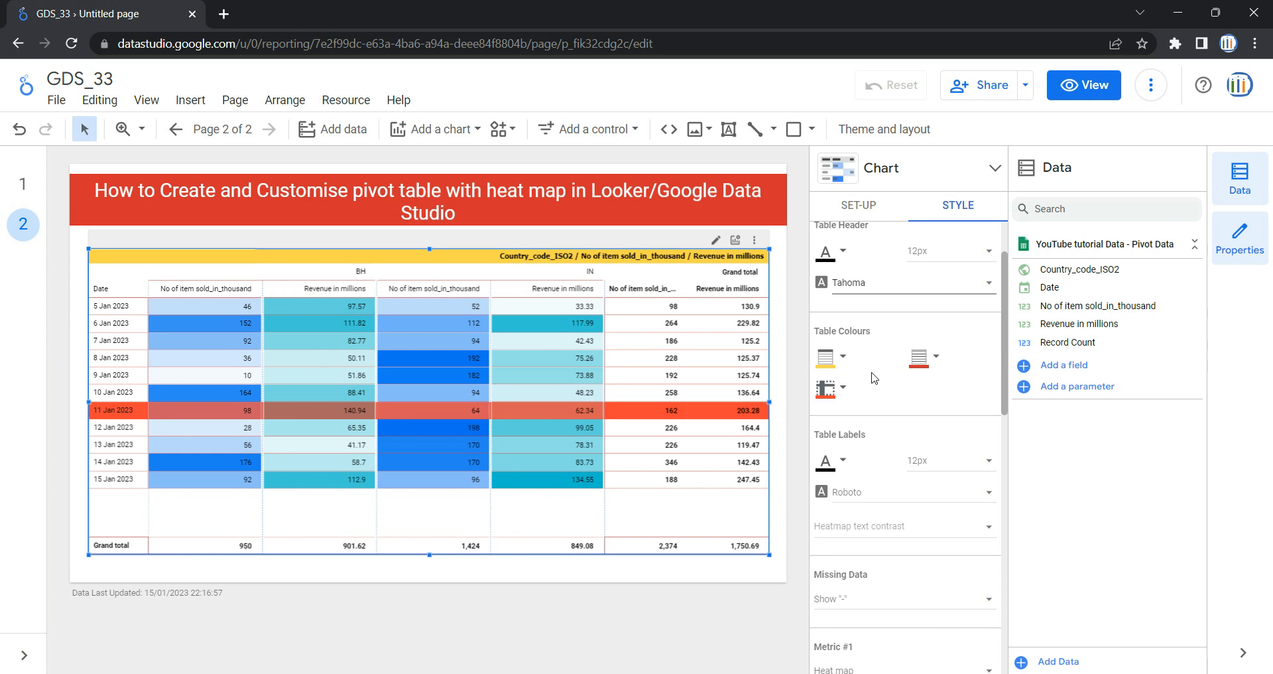
- Format the table labels with a black font colour, 14px font size and the Tahoma font family
{"action": "scroll", "coordinate": [874, 378], "scroll_direction": "down", "scroll_amount": 1}
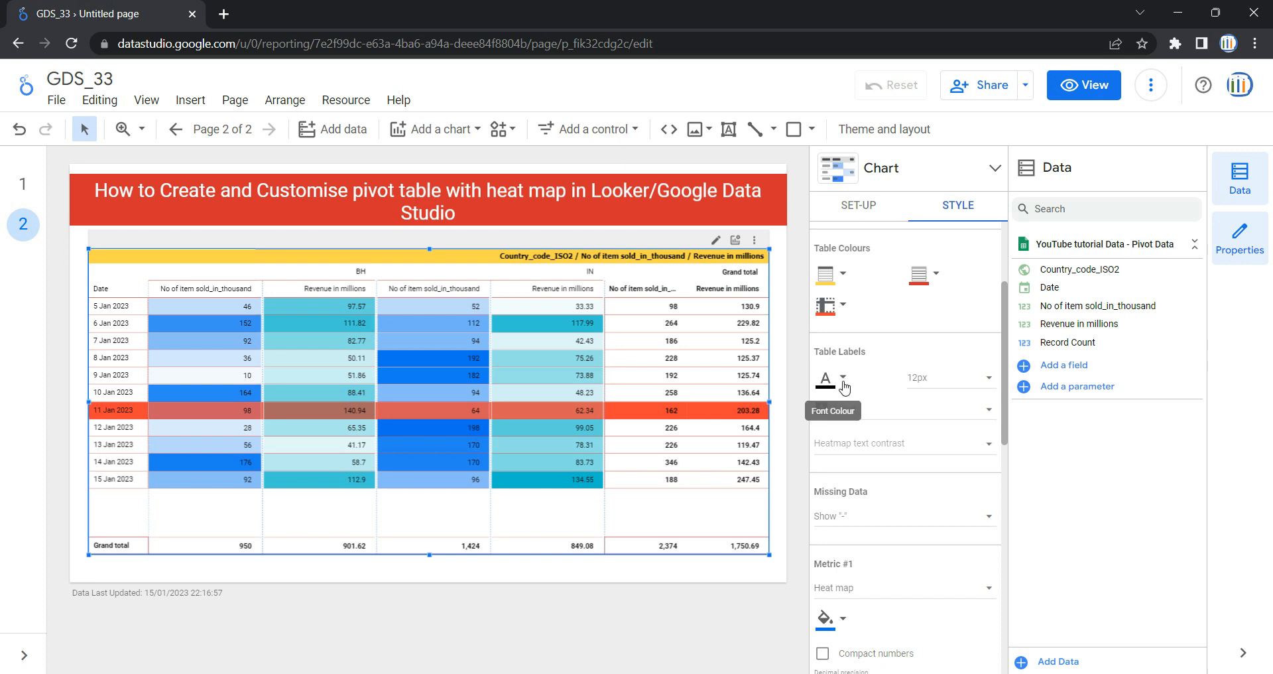
{"action": "left_click", "coordinate": [842, 377]}
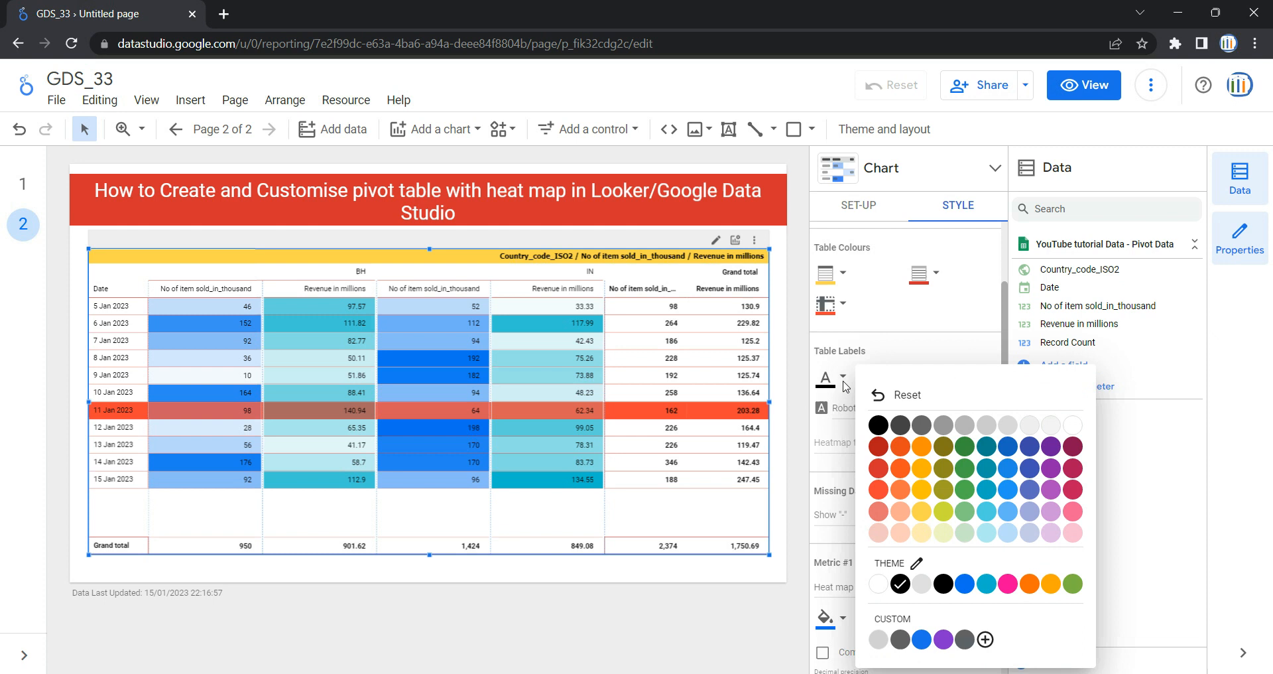
{"action": "left_click", "coordinate": [878, 425]}
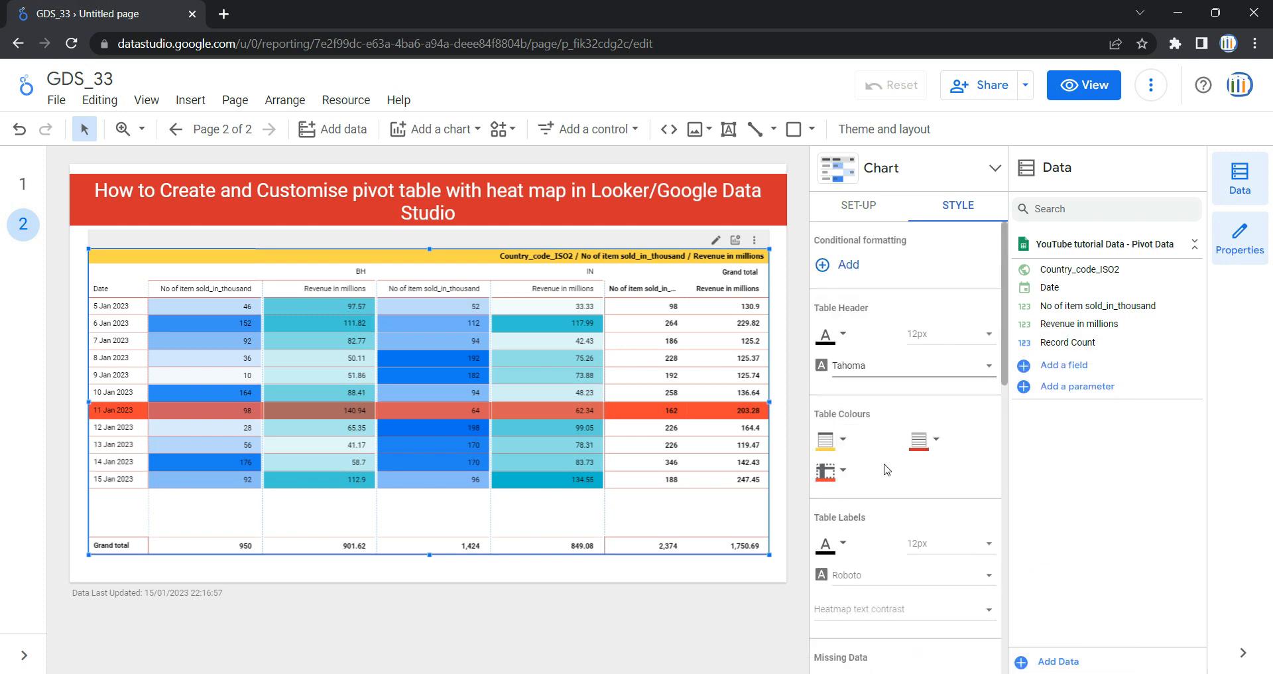
{"action": "scroll", "coordinate": [886, 469], "scroll_direction": "down", "scroll_amount": 1}
{"action": "scroll", "coordinate": [886, 469], "scroll_direction": "down", "scroll_amount": 1}
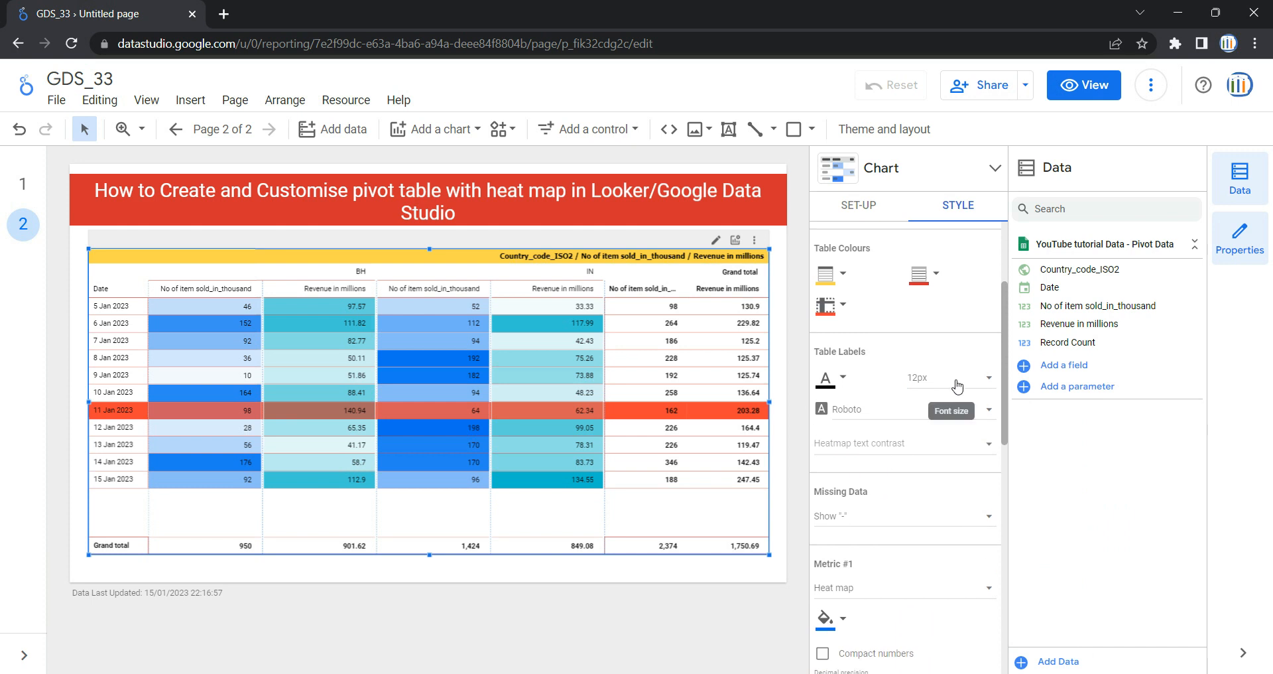
{"action": "left_click", "coordinate": [957, 385]}
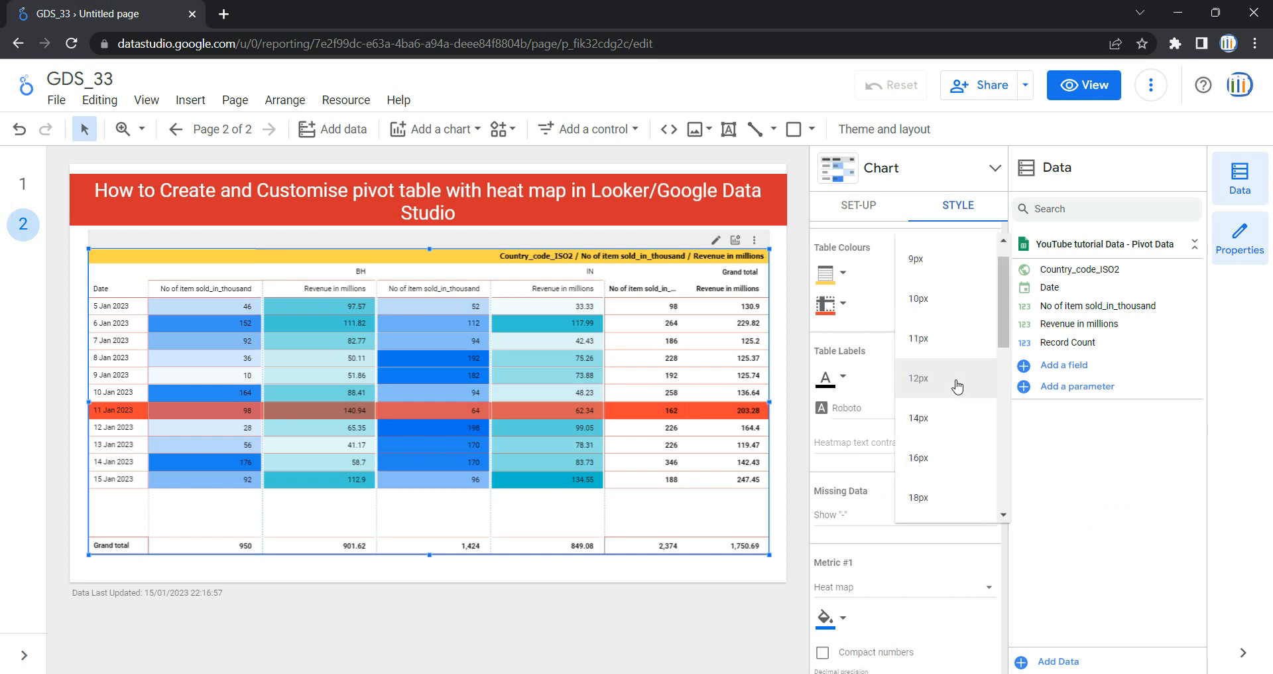
{"action": "left_click", "coordinate": [942, 420]}
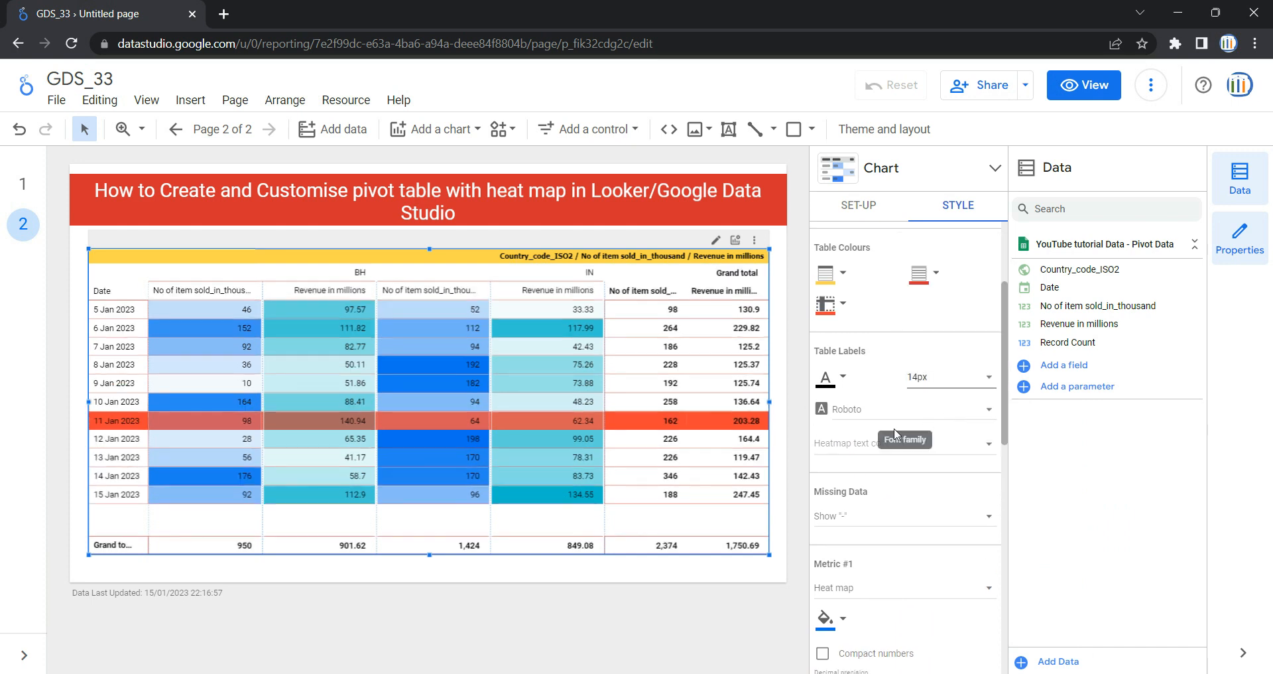
{"action": "left_click", "coordinate": [860, 417]}
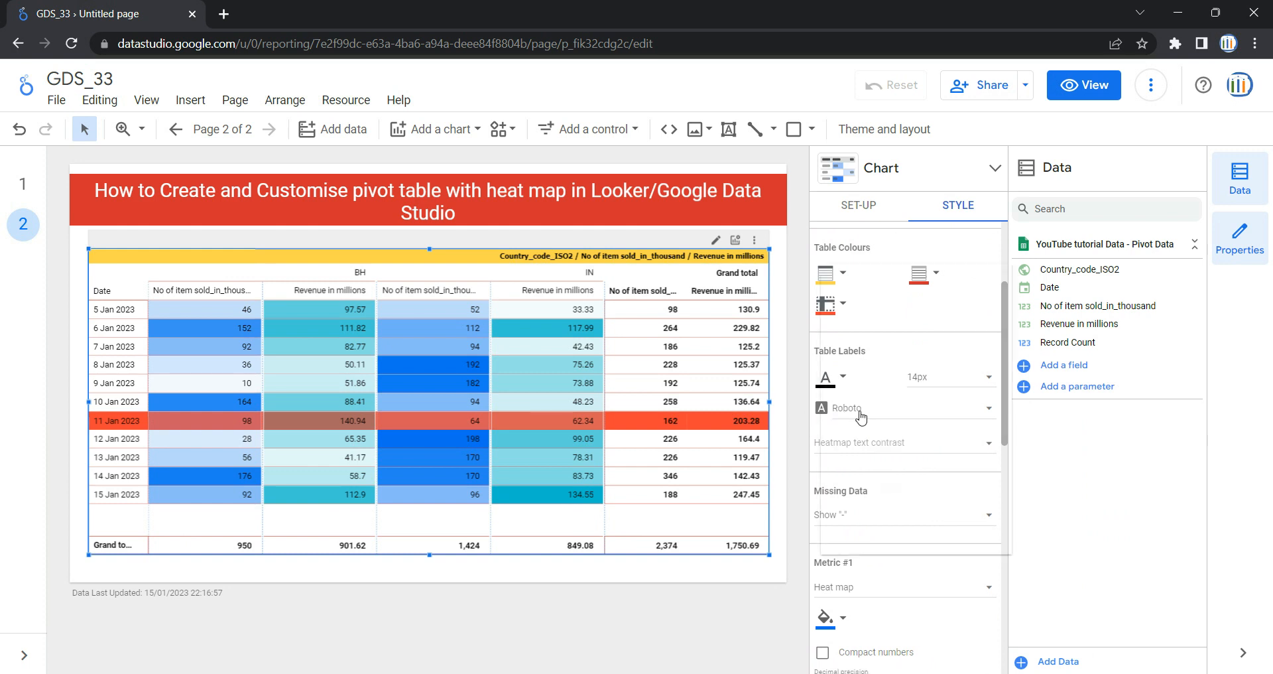
{"action": "left_click", "coordinate": [882, 534]}
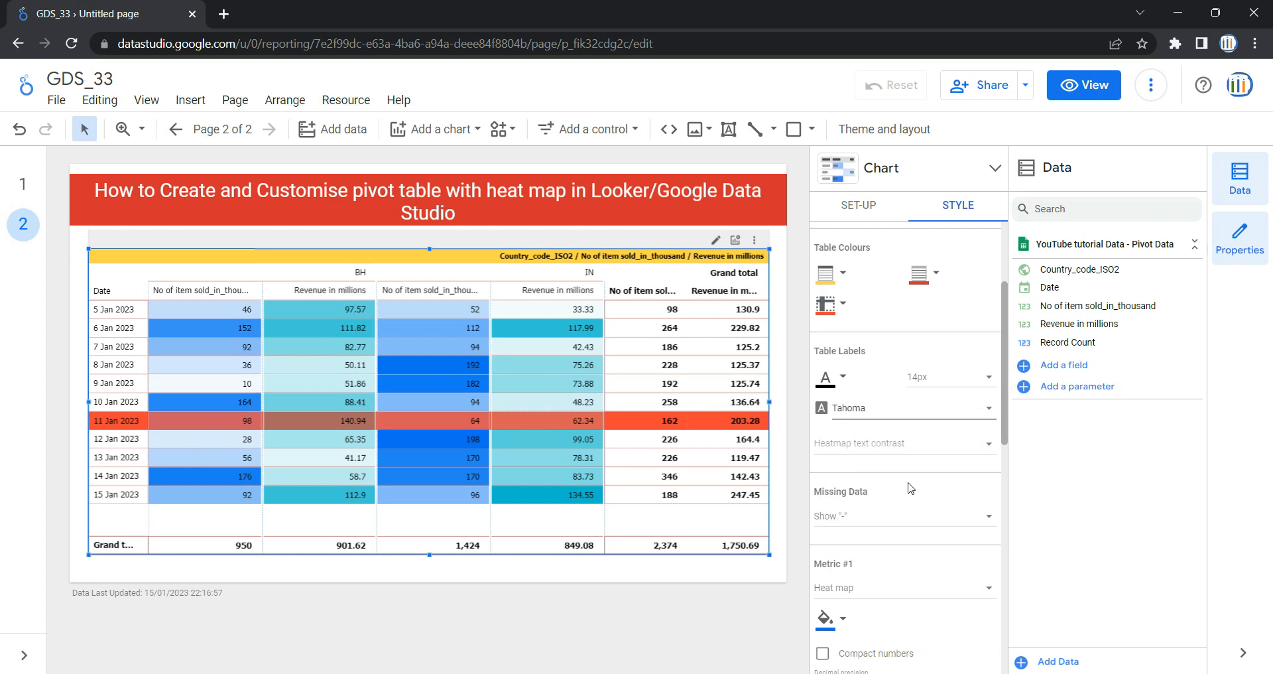
- Set the heatmap text contrast of the table labels to Medium
{"action": "scroll", "coordinate": [862, 371], "scroll_direction": "down", "scroll_amount": 1}
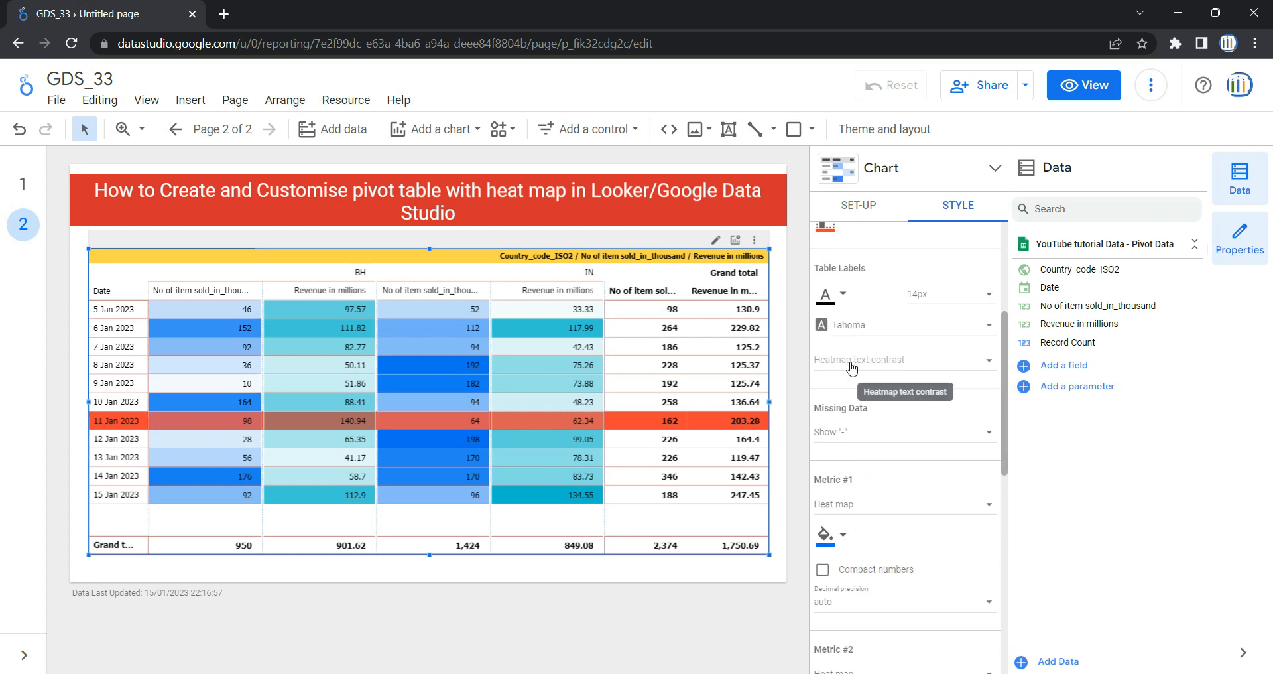
{"action": "left_click", "coordinate": [897, 369]}
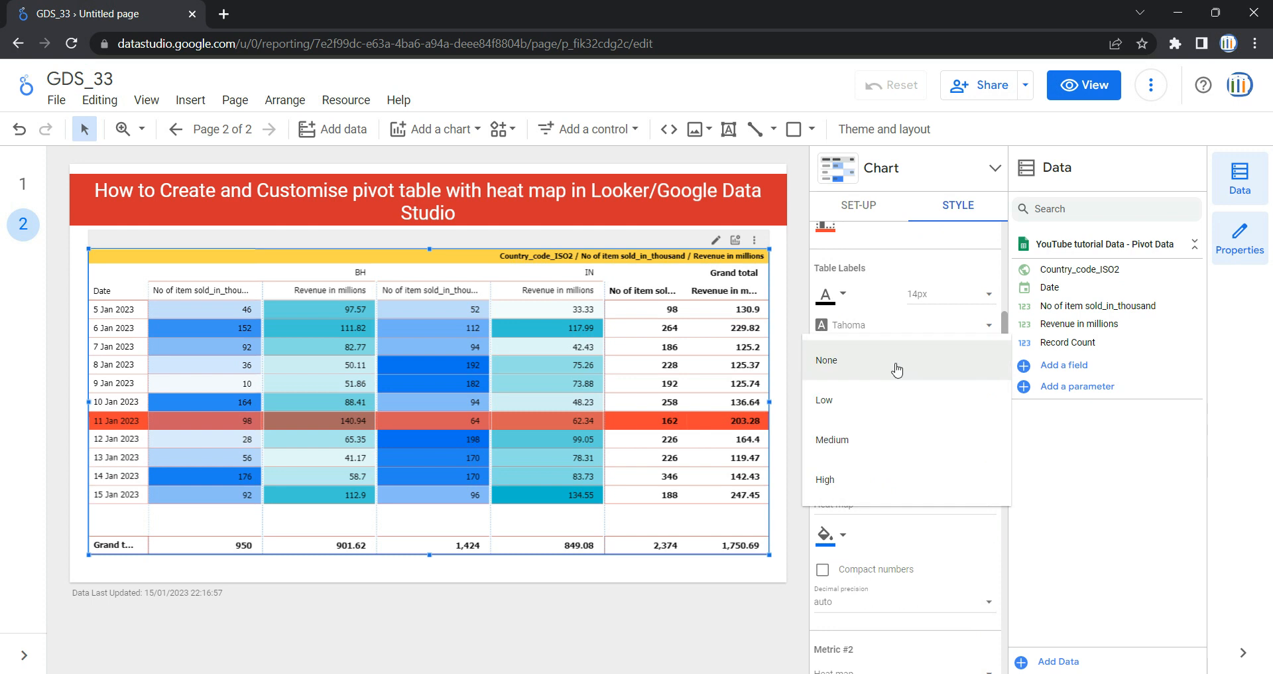
{"action": "left_click", "coordinate": [904, 438]}
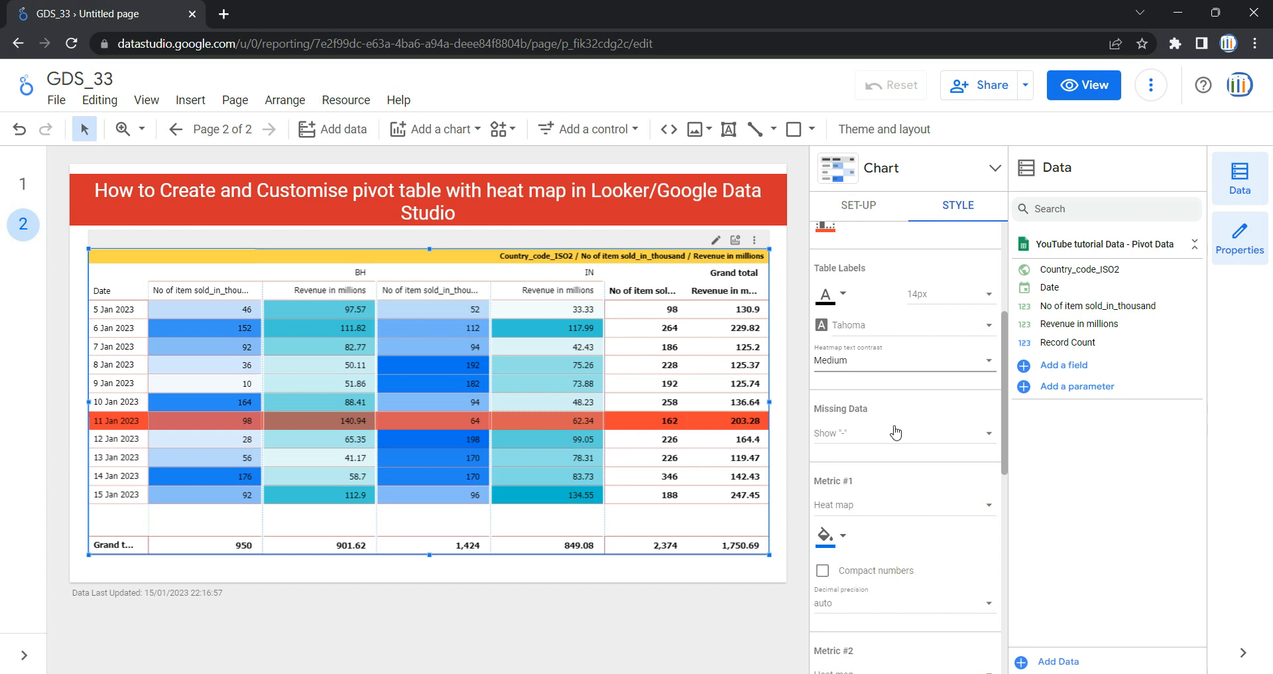
- Set the table's missing data display to Show "-"
{"action": "left_click", "coordinate": [888, 430]}
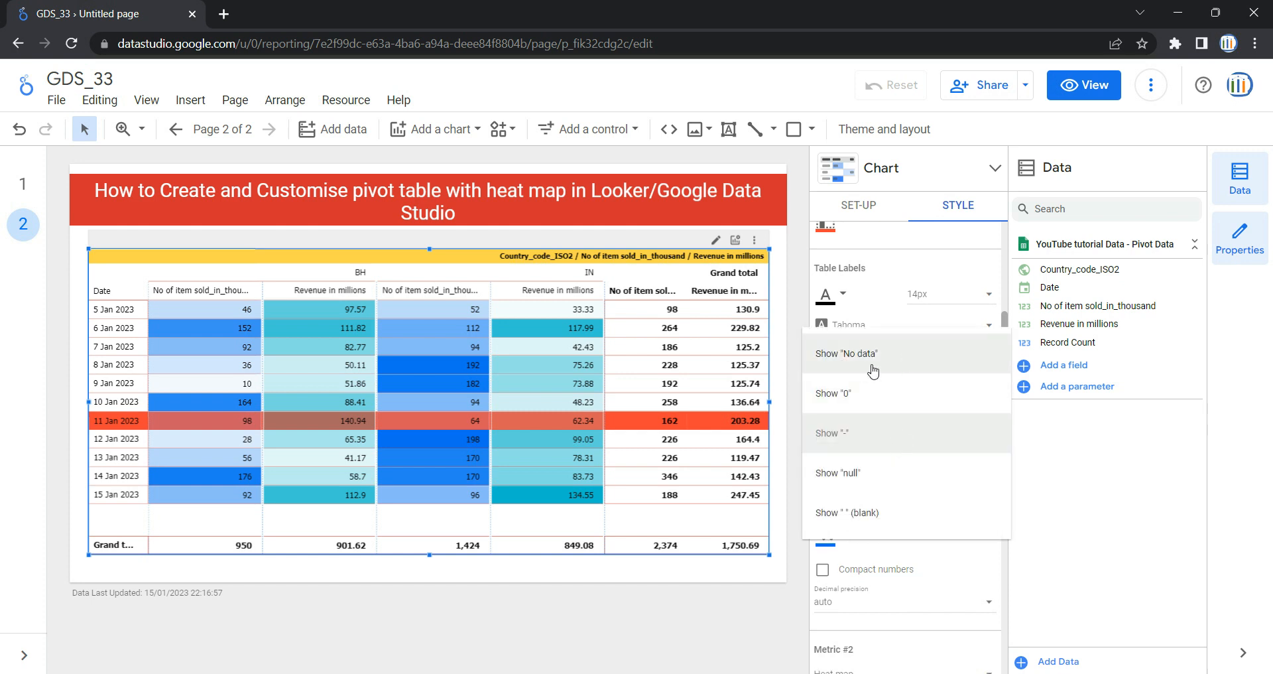
{"action": "left_click", "coordinate": [880, 434]}
{"action": "scroll", "coordinate": [912, 506], "scroll_direction": "down", "scroll_amount": 5}
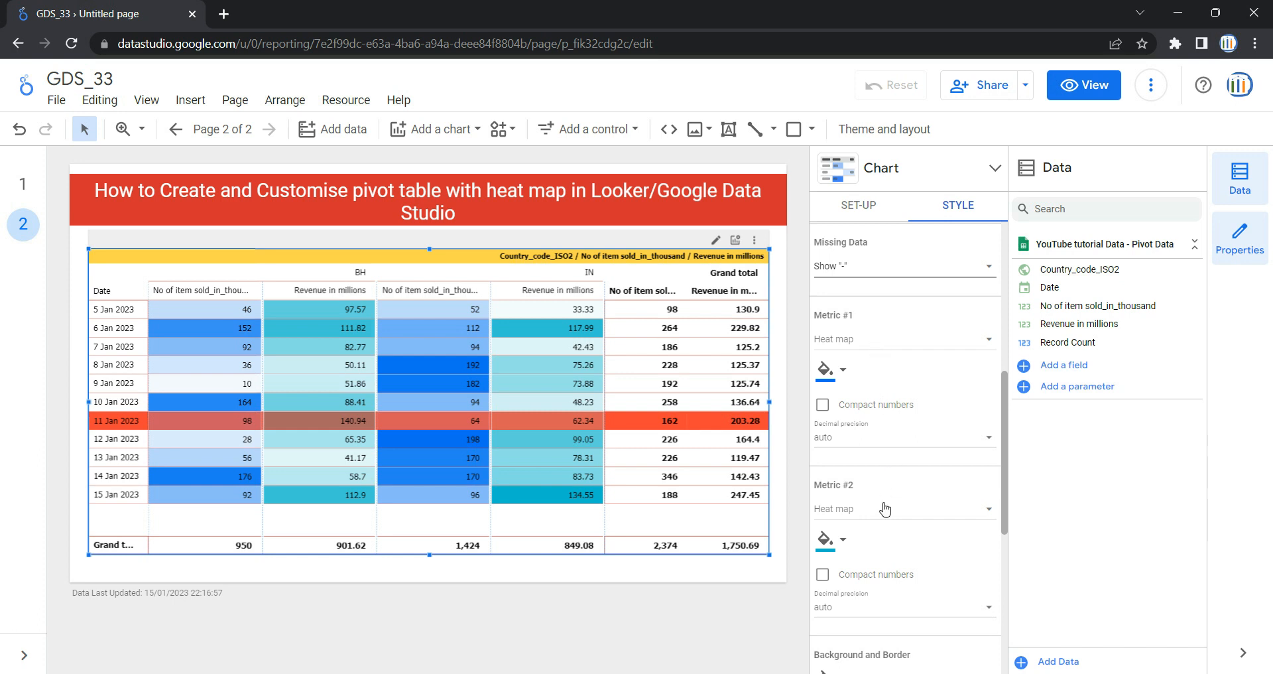
- Set the heat map colour of Metric #1 to light yellow
{"action": "scroll", "coordinate": [885, 508], "scroll_direction": "down", "scroll_amount": 1}
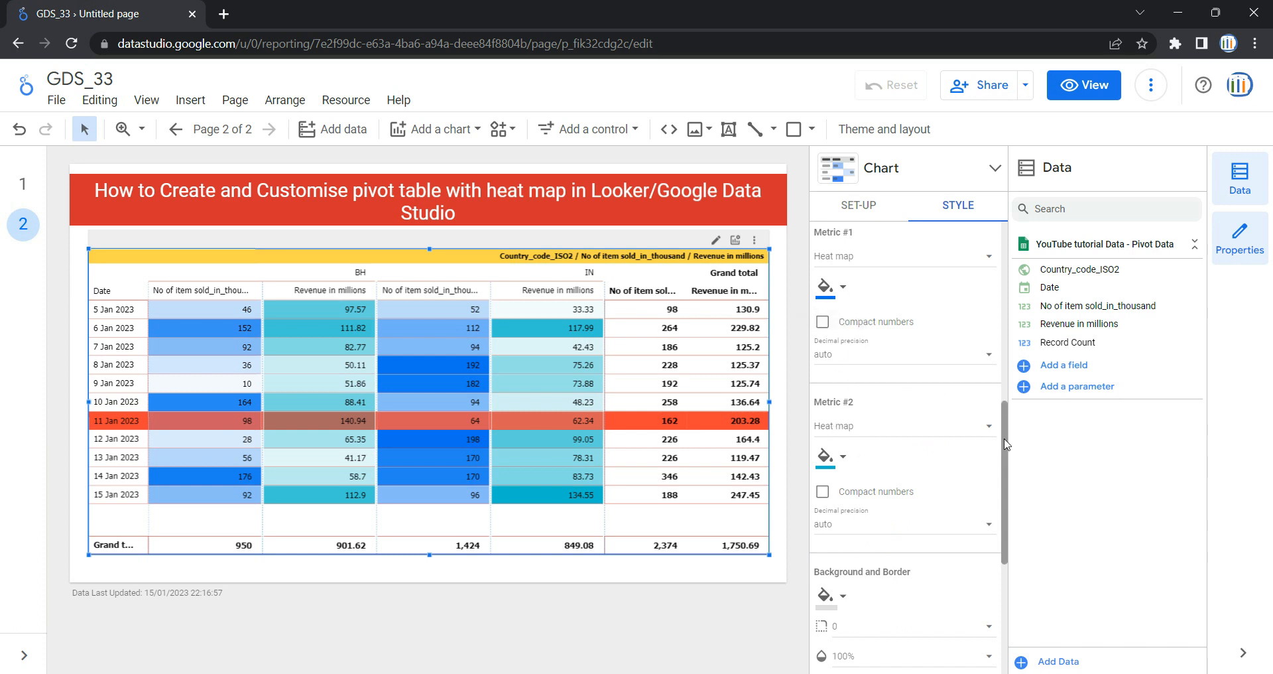
{"action": "scroll", "coordinate": [1001, 457], "scroll_direction": "down", "scroll_amount": 2}
{"action": "scroll", "coordinate": [1005, 468], "scroll_direction": "up", "scroll_amount": 2}
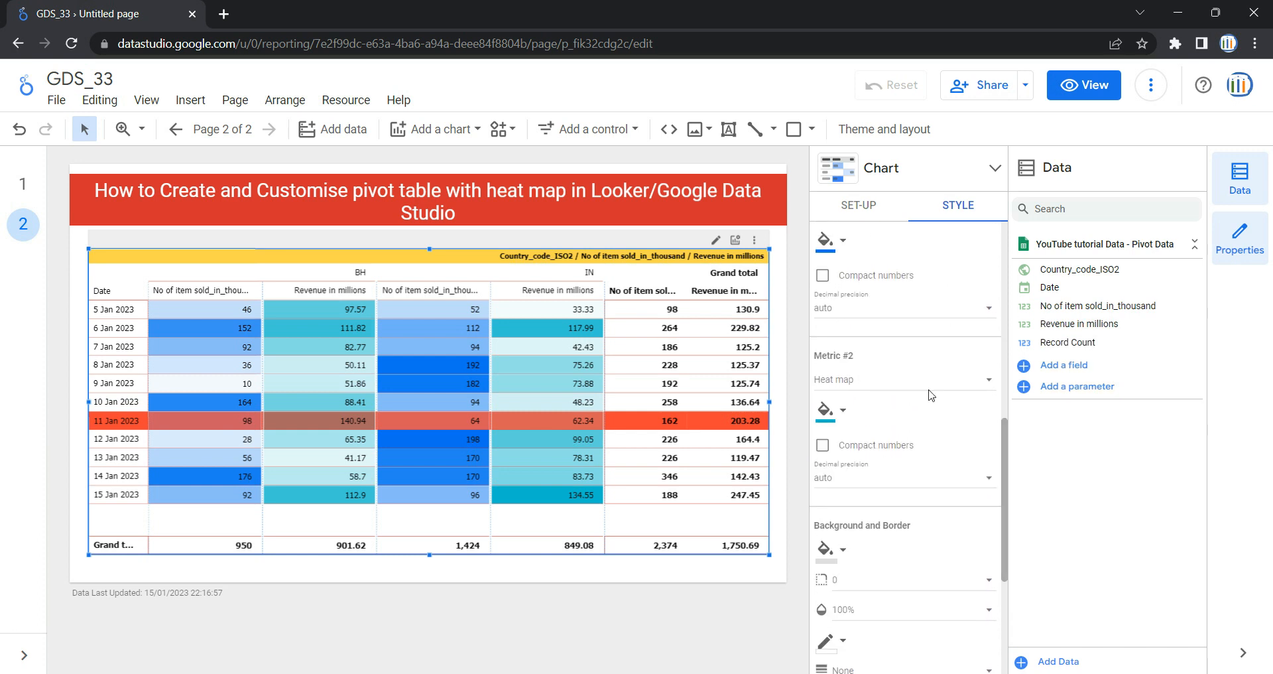
{"action": "scroll", "coordinate": [878, 427], "scroll_direction": "up", "scroll_amount": 1}
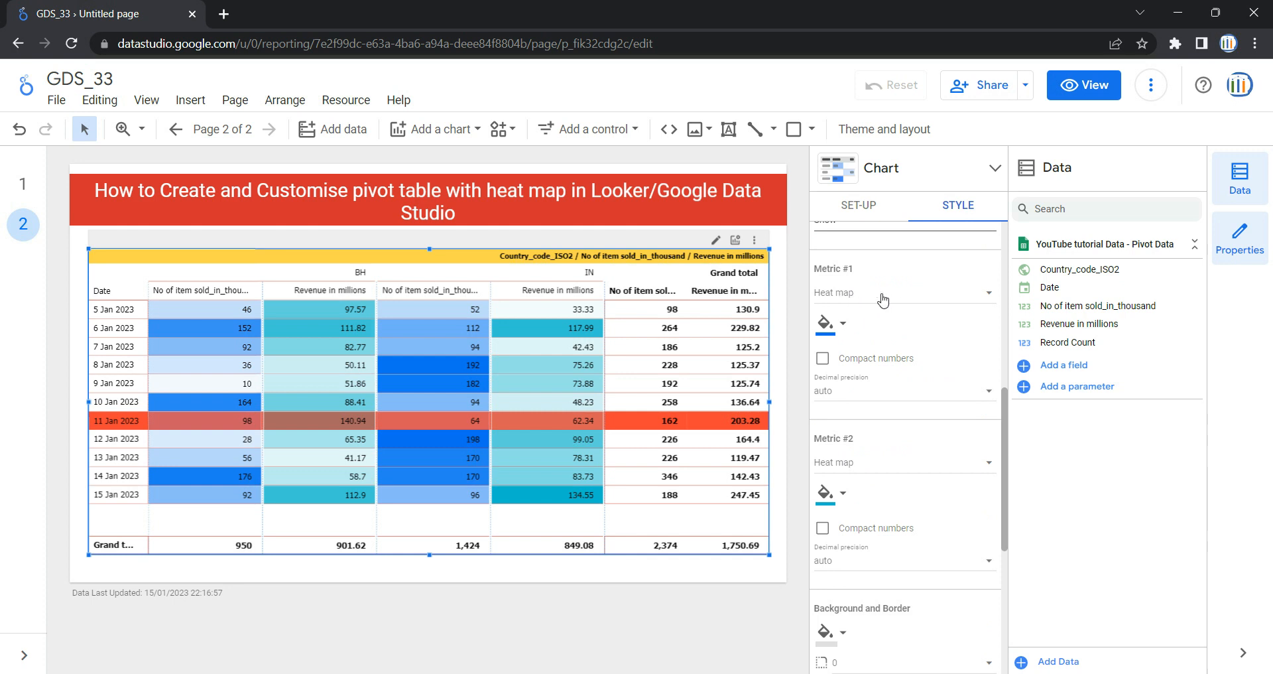
{"action": "left_click", "coordinate": [842, 324]}
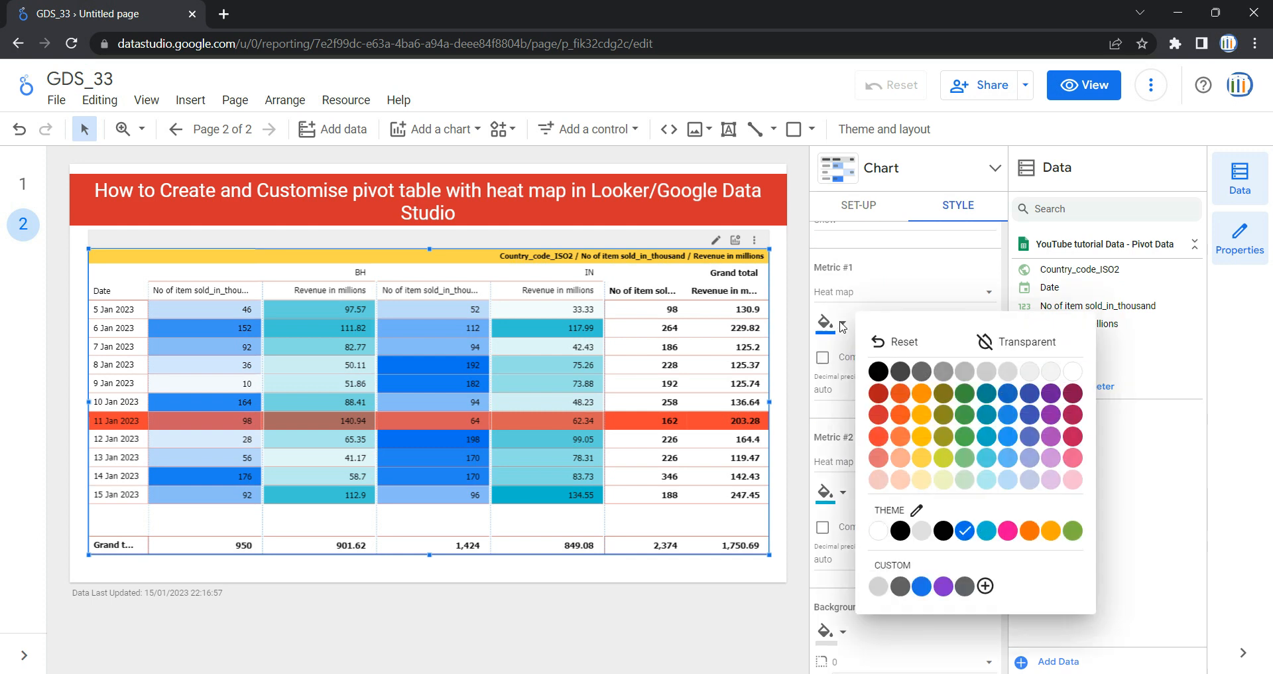
{"action": "left_click", "coordinate": [923, 457]}
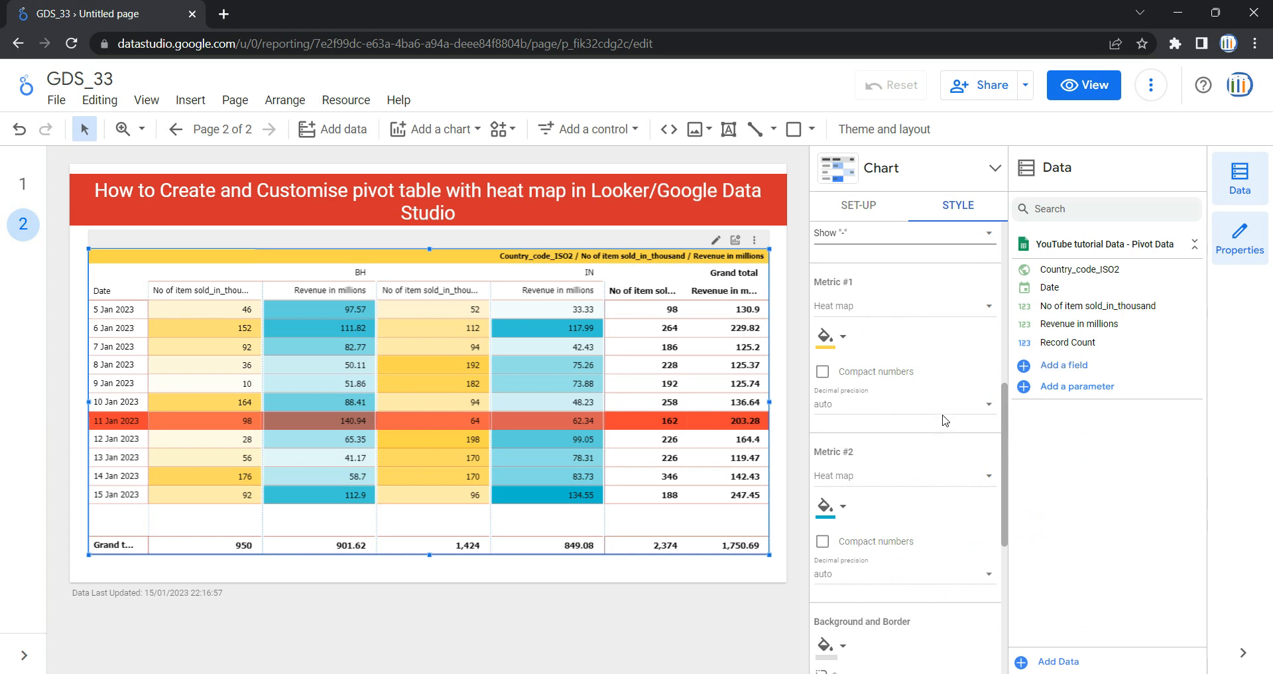
- Enable compact numbers for Metric #1 and set its decimal precision to 0
{"action": "left_click", "coordinate": [858, 377]}
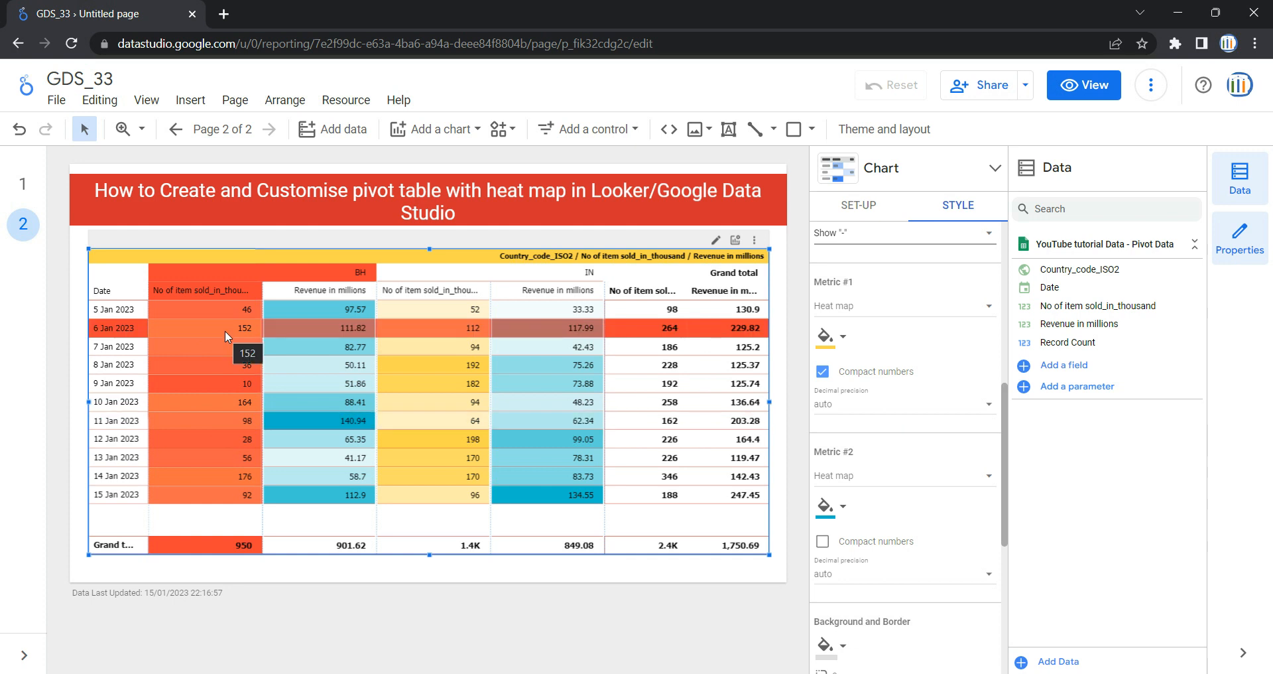
{"action": "left_click", "coordinate": [894, 411]}
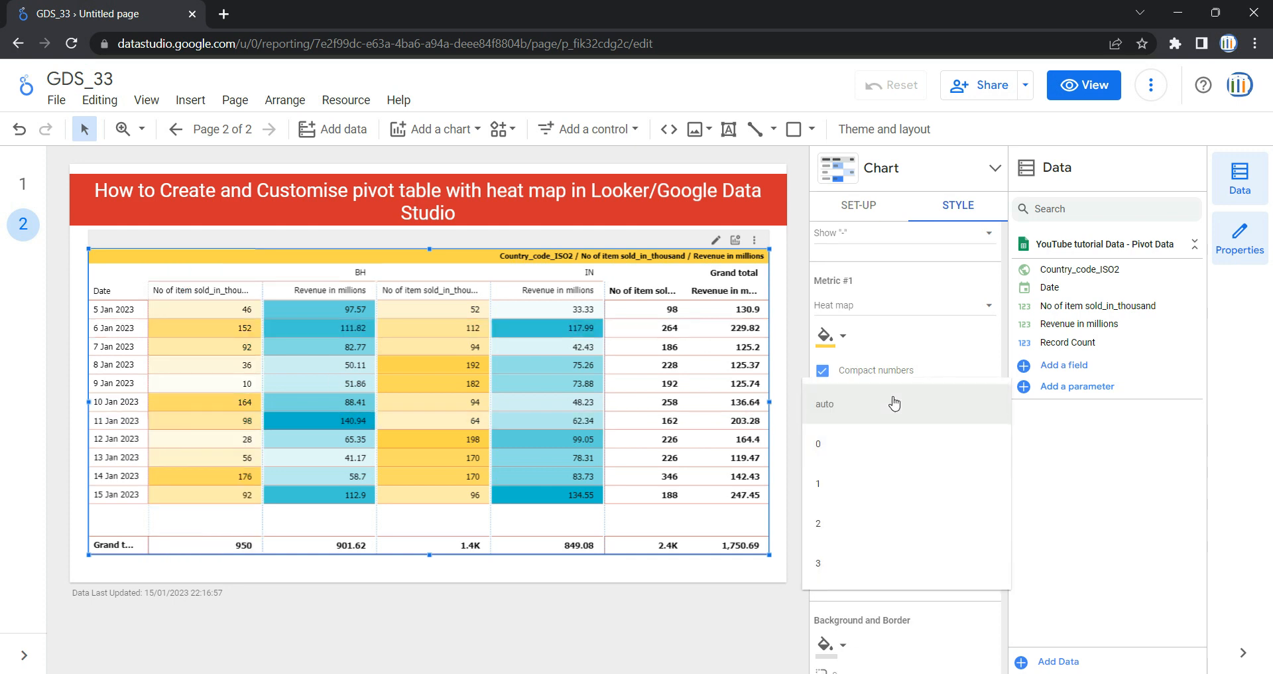
{"action": "left_click", "coordinate": [888, 441]}
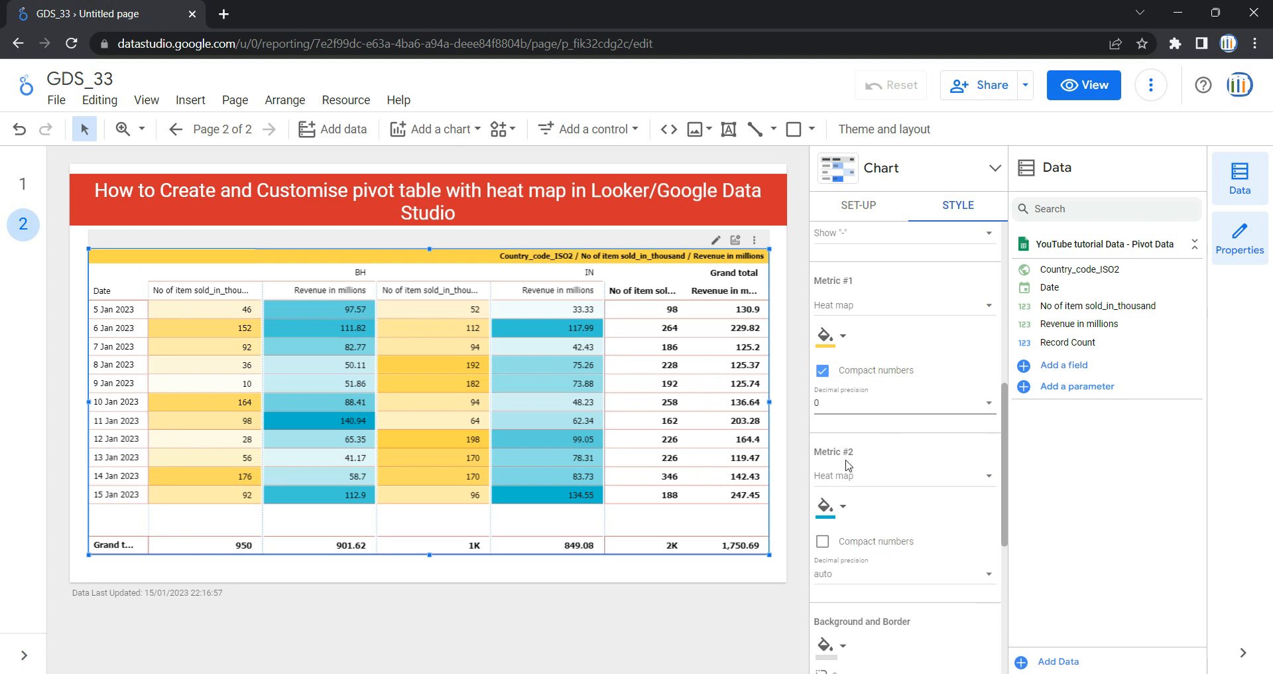
- Format Metric #2 with a green heat map colour, compact numbers and a decimal precision of 2
{"action": "left_click", "coordinate": [842, 508]}
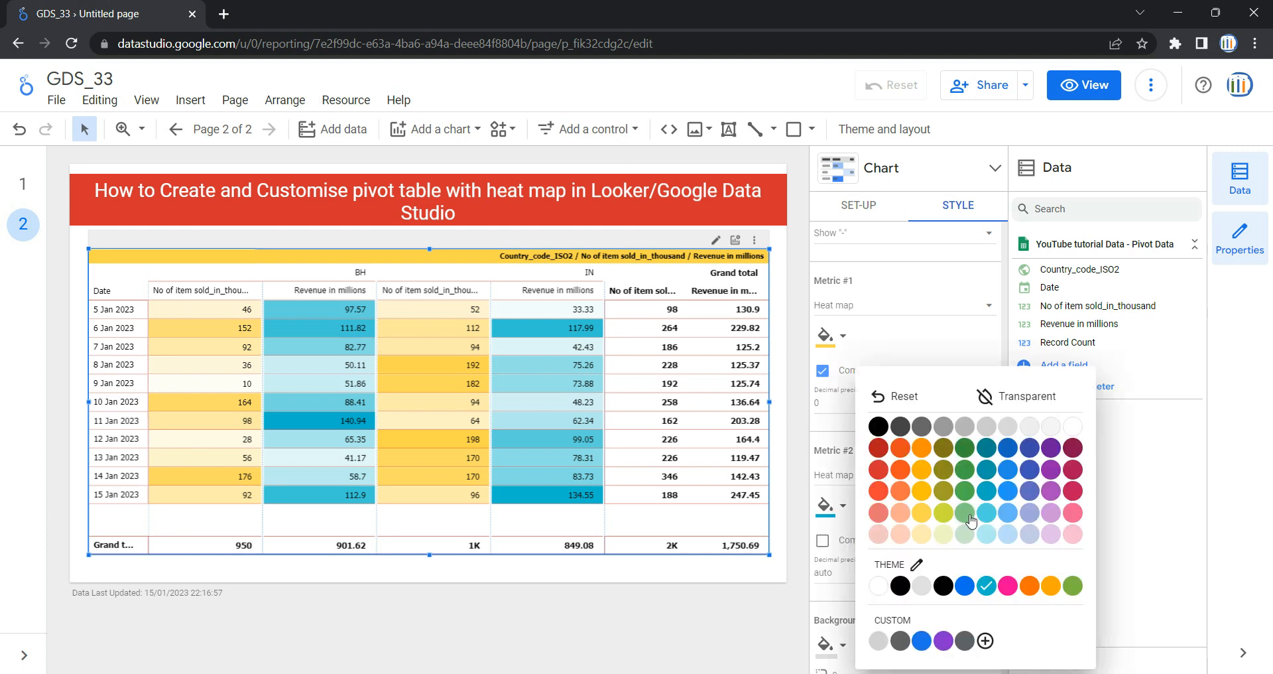
{"action": "left_click", "coordinate": [965, 491]}
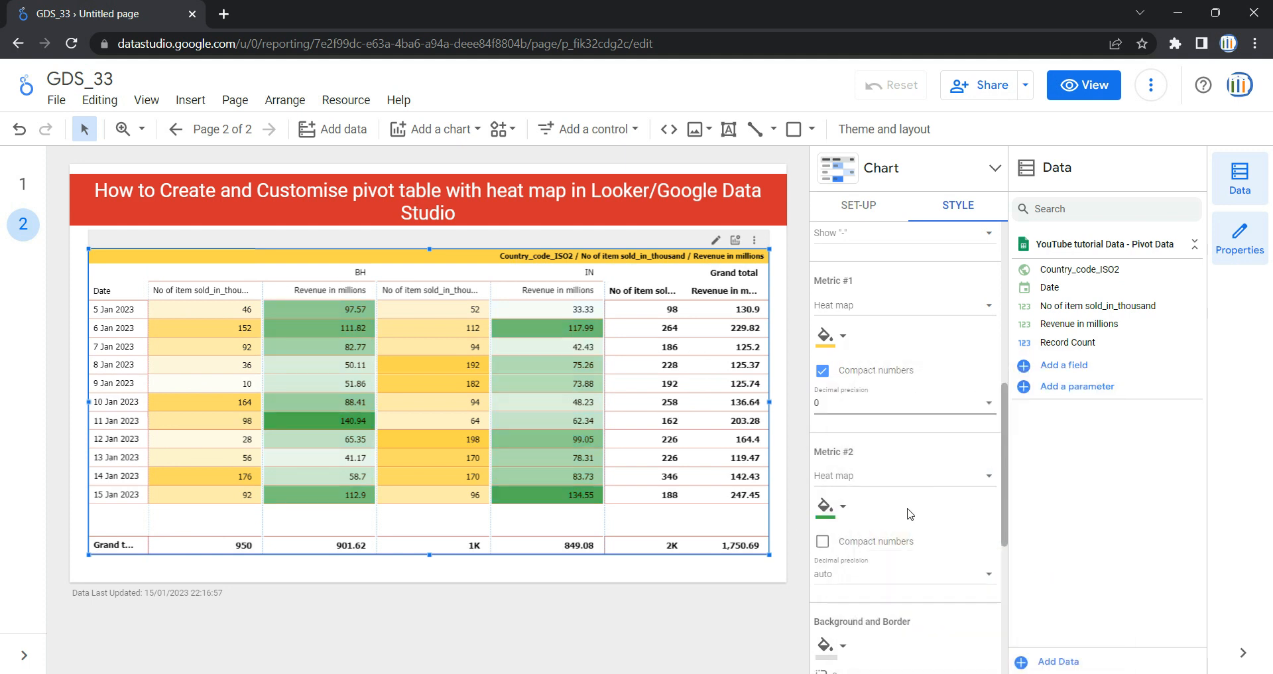
{"action": "scroll", "coordinate": [909, 514], "scroll_direction": "down", "scroll_amount": 1}
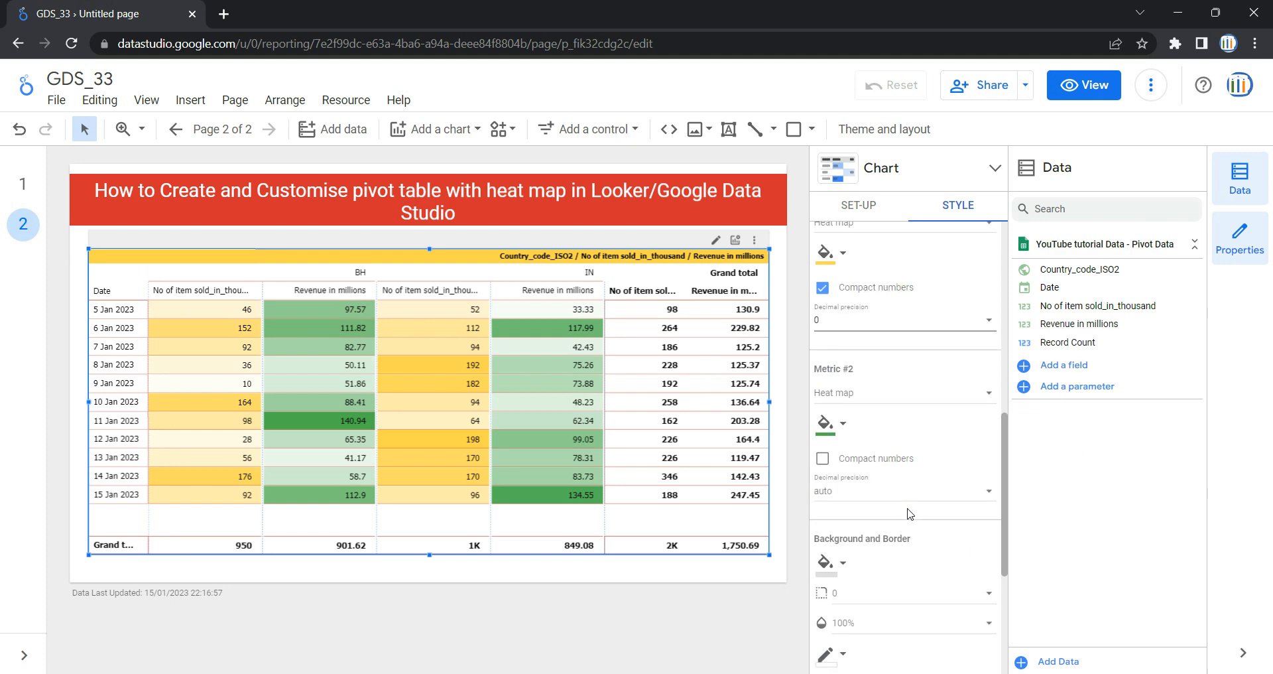
{"action": "left_click", "coordinate": [880, 467]}
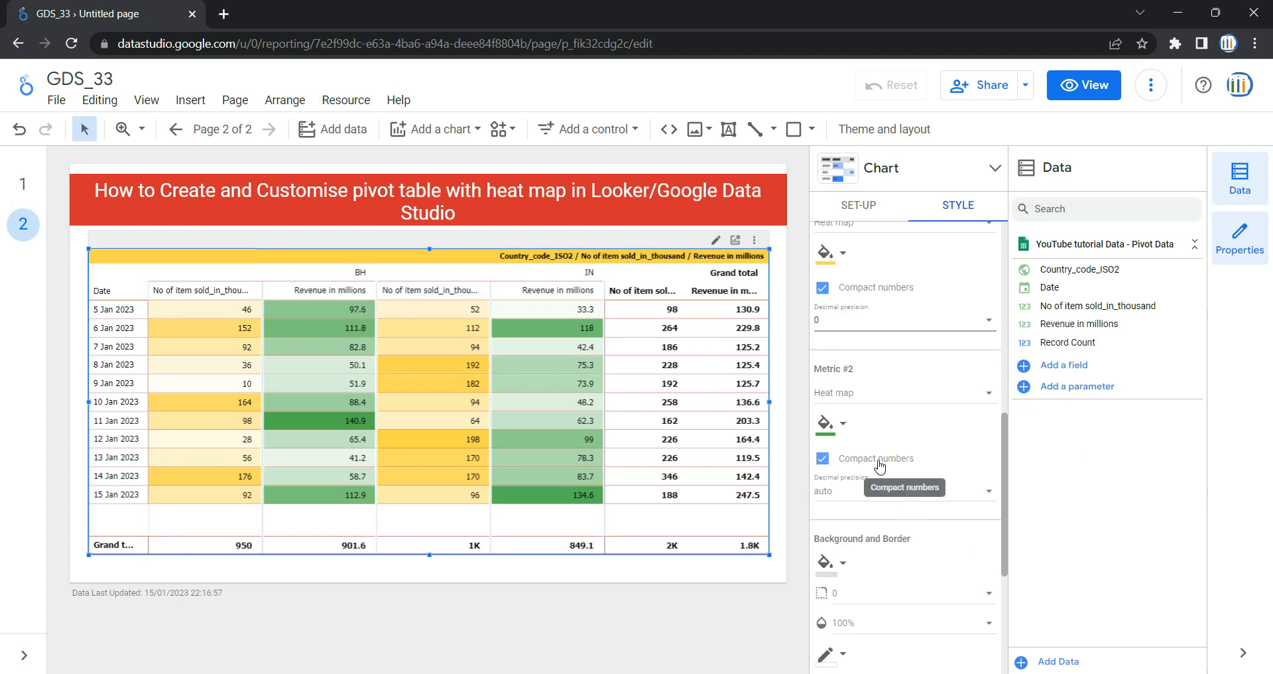
{"action": "left_click", "coordinate": [917, 492]}
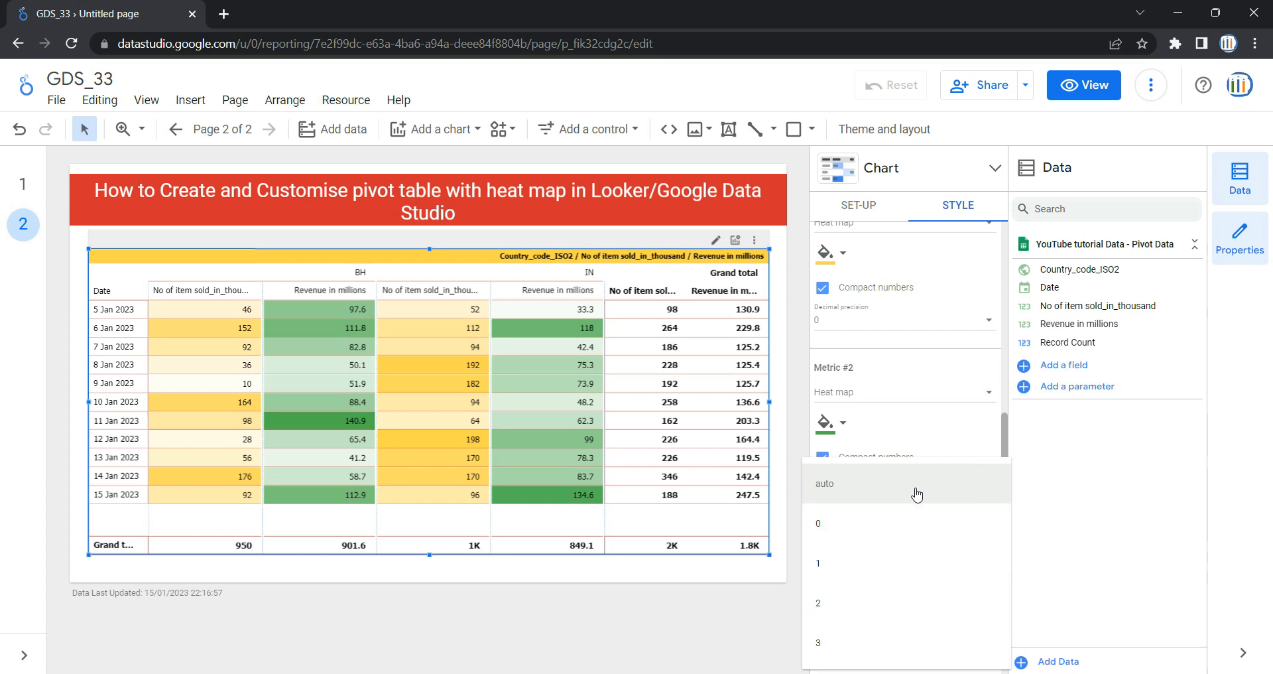
{"action": "left_click", "coordinate": [910, 602]}
- Try a light yellow-green background for the pivot table, and settle on light red
{"action": "scroll", "coordinate": [909, 601], "scroll_direction": "down", "scroll_amount": 1}
{"action": "scroll", "coordinate": [913, 474], "scroll_direction": "down", "scroll_amount": 2}
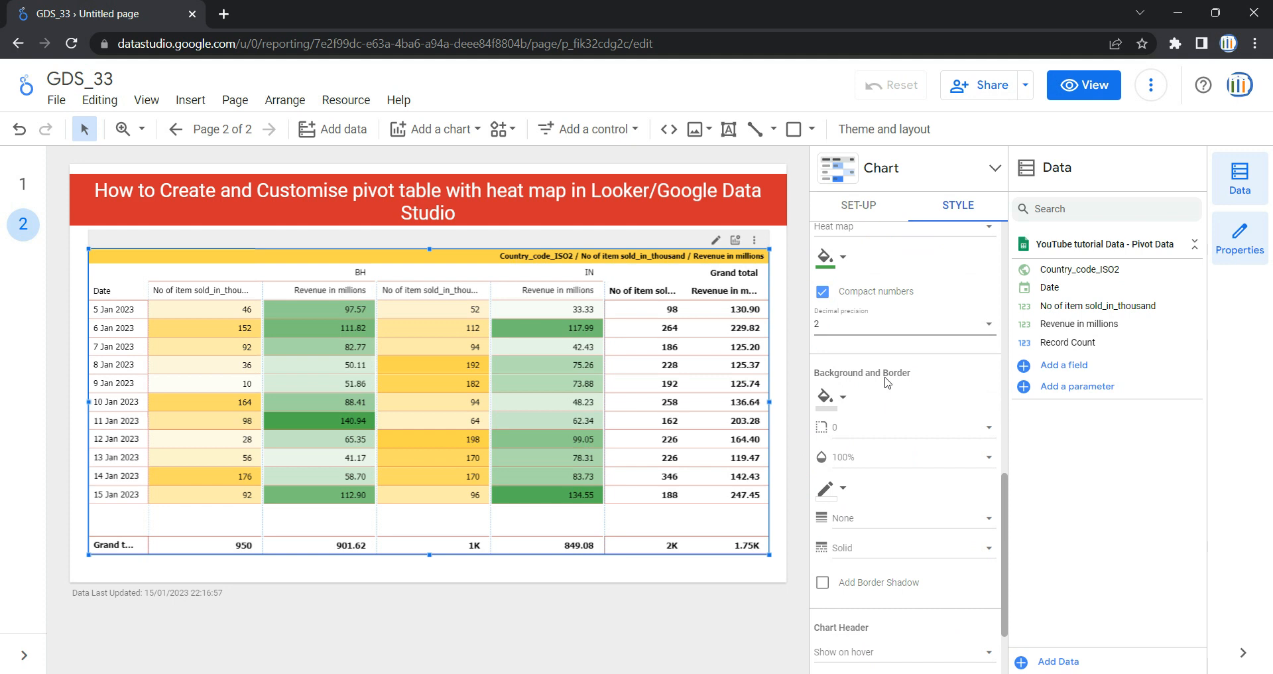
{"action": "left_click", "coordinate": [839, 412]}
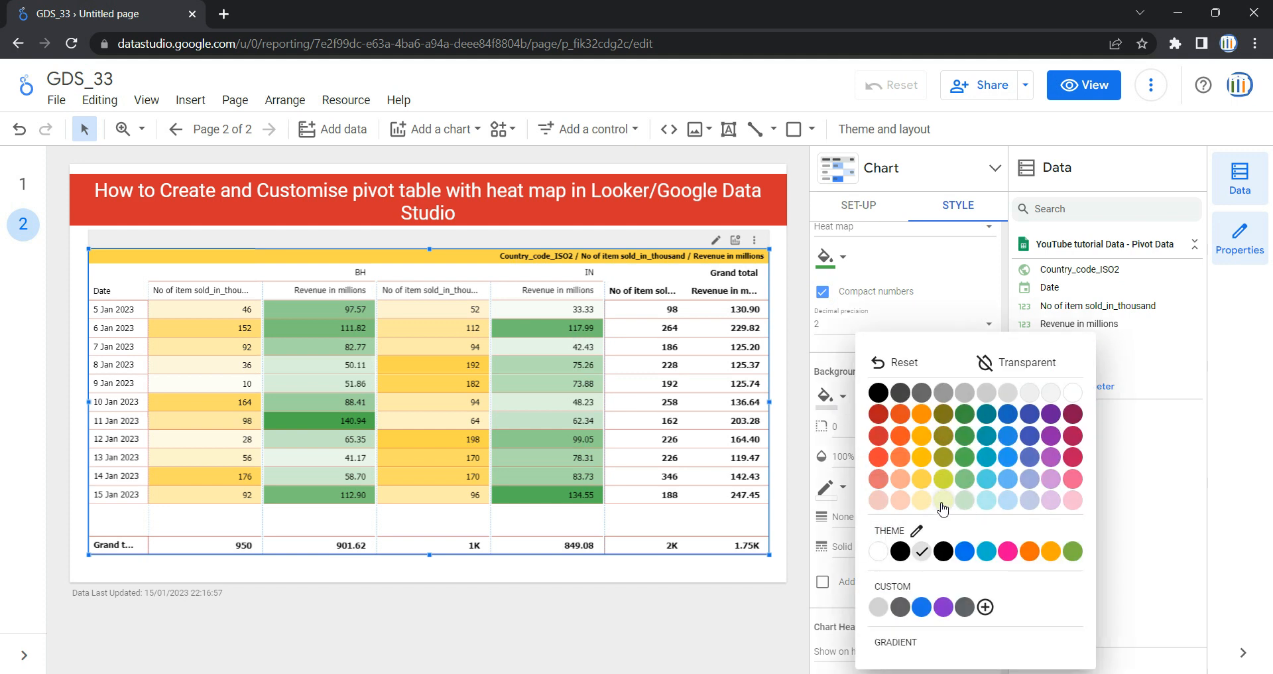
{"action": "left_click", "coordinate": [943, 501]}
{"action": "left_click", "coordinate": [841, 398]}
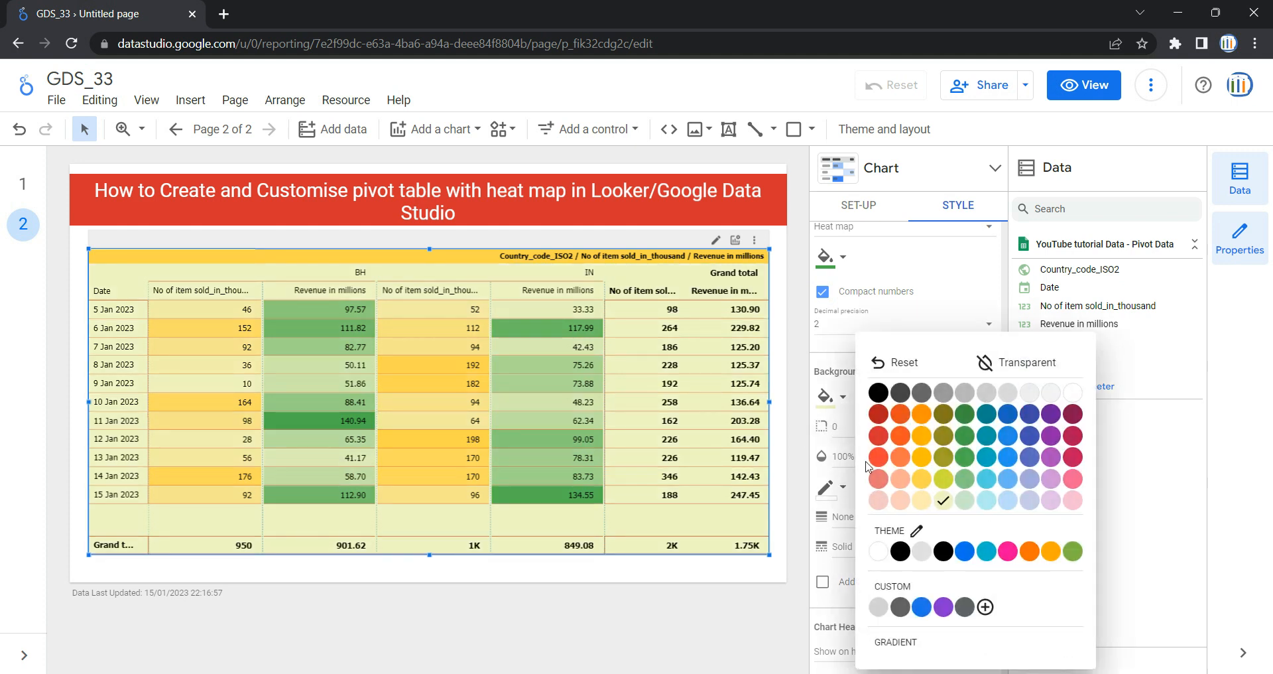
{"action": "left_click", "coordinate": [884, 511]}
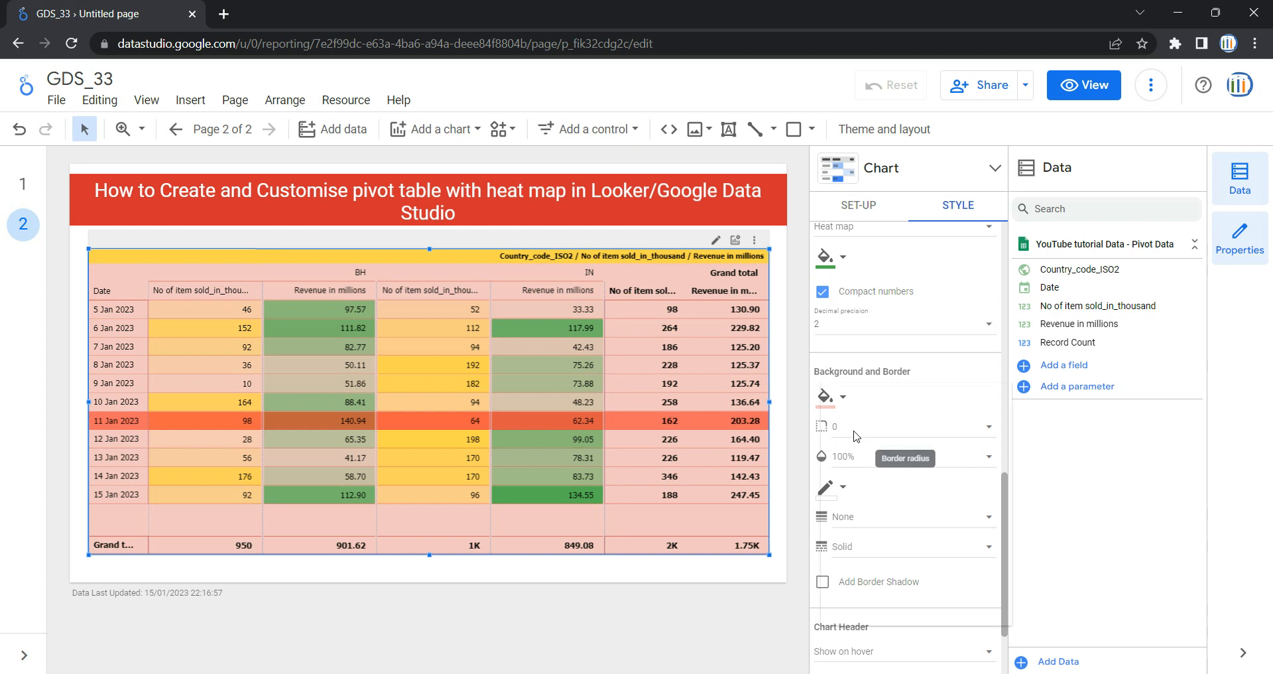
- Set the border radius of the pivot table's background to 100
{"action": "left_click", "coordinate": [854, 437]}
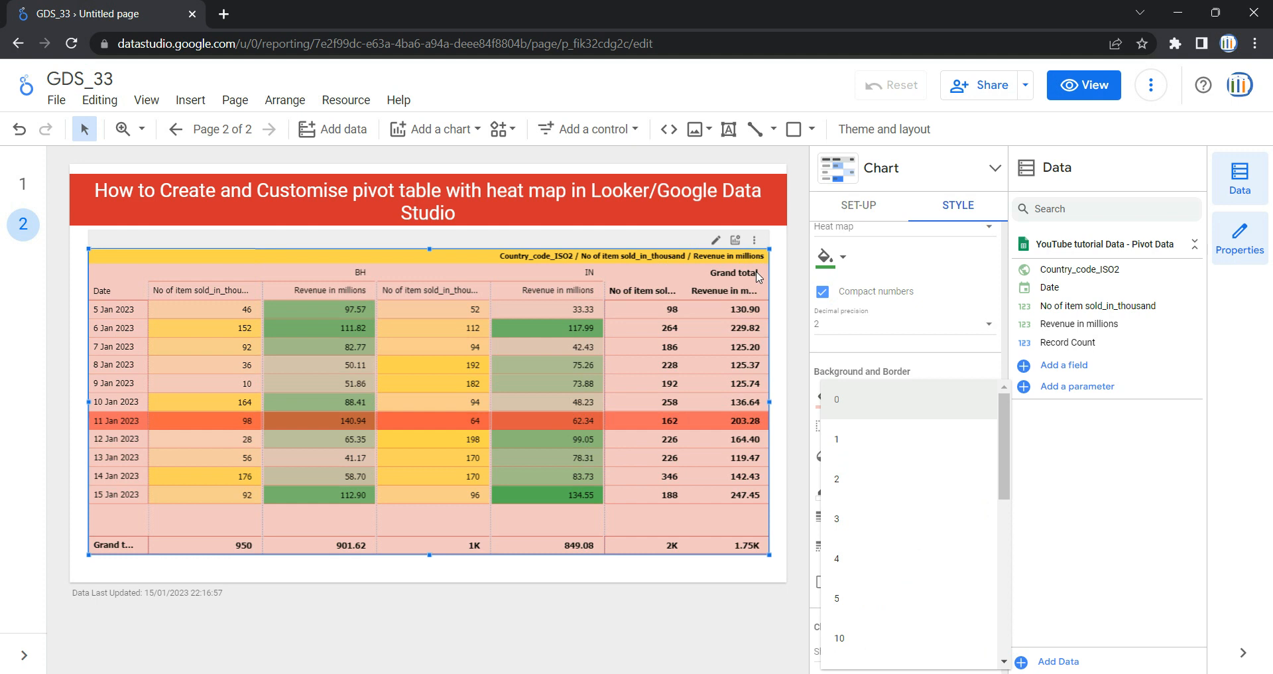
{"action": "scroll", "coordinate": [921, 551], "scroll_direction": "down", "scroll_amount": 5}
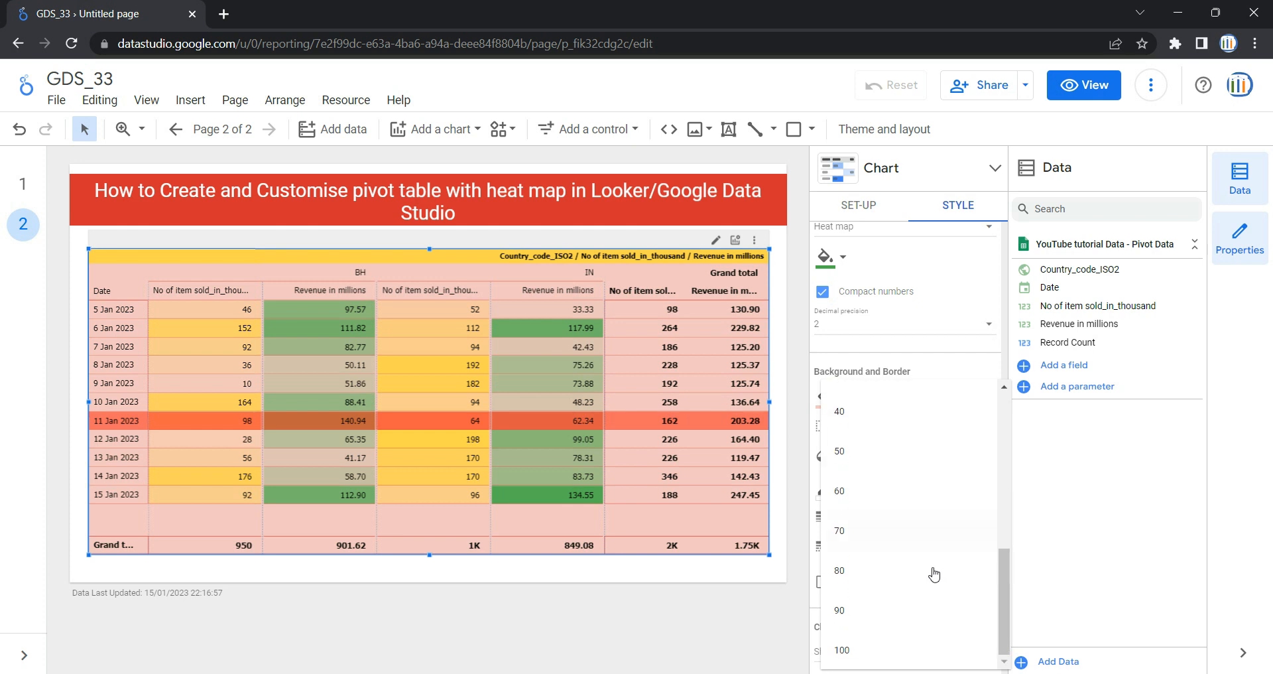
{"action": "left_click", "coordinate": [871, 646]}
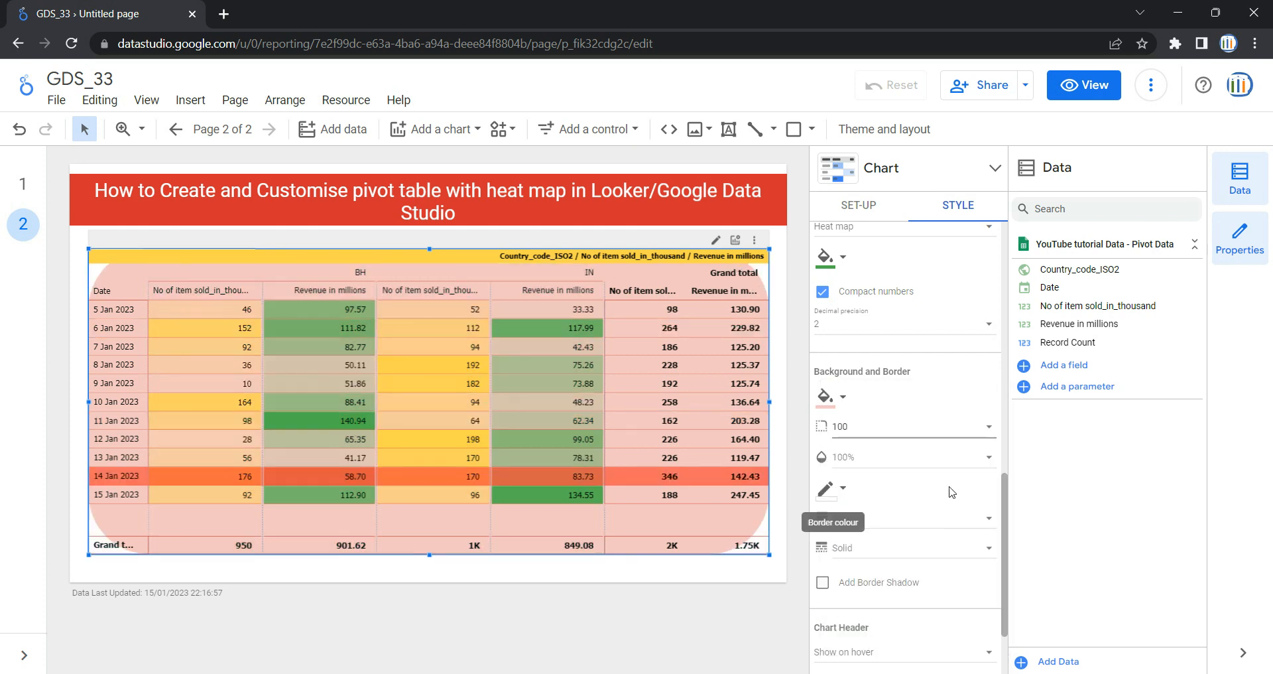
- Try an opacity of 0% on the pivot table and restore it to 100%
{"action": "left_click", "coordinate": [850, 468]}
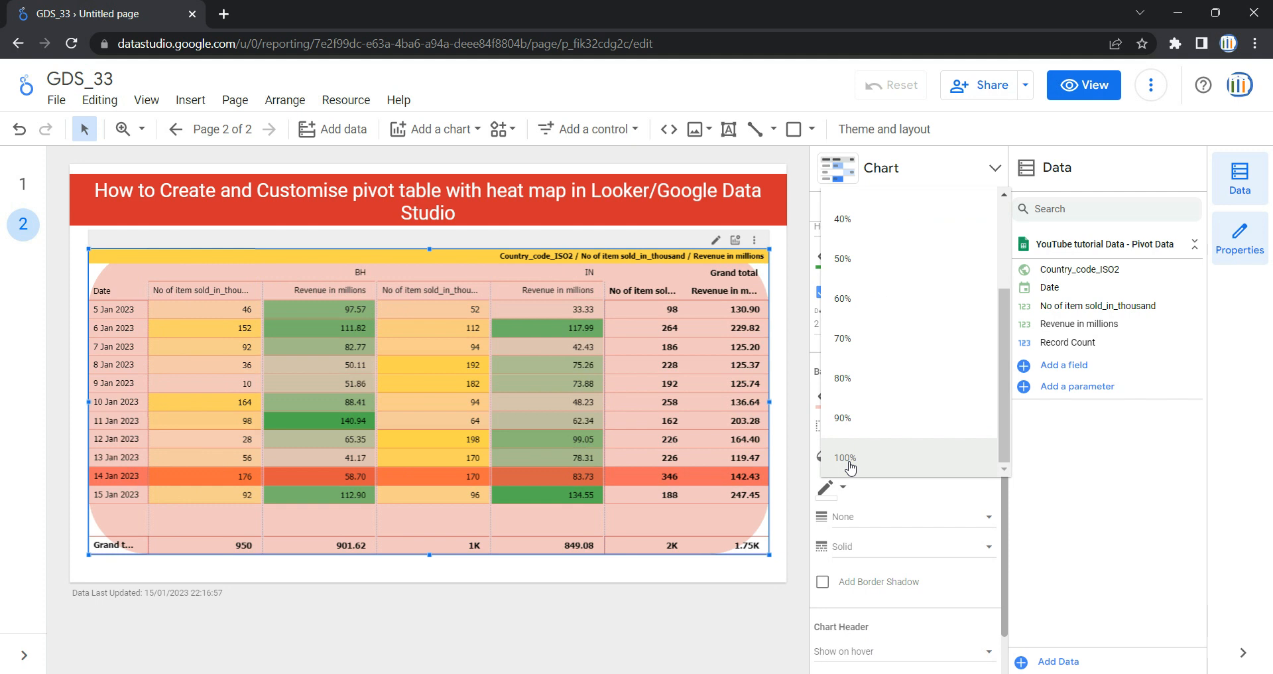
{"action": "scroll", "coordinate": [855, 229], "scroll_direction": "up", "scroll_amount": 3}
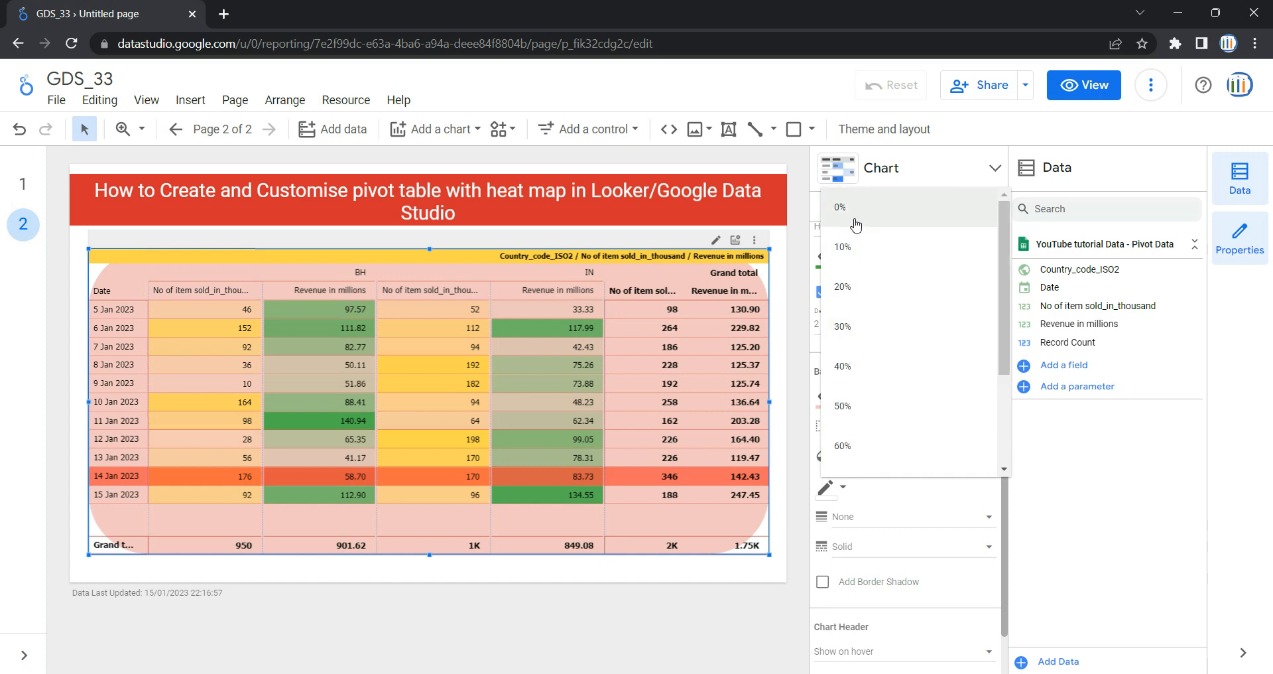
{"action": "left_click", "coordinate": [855, 226]}
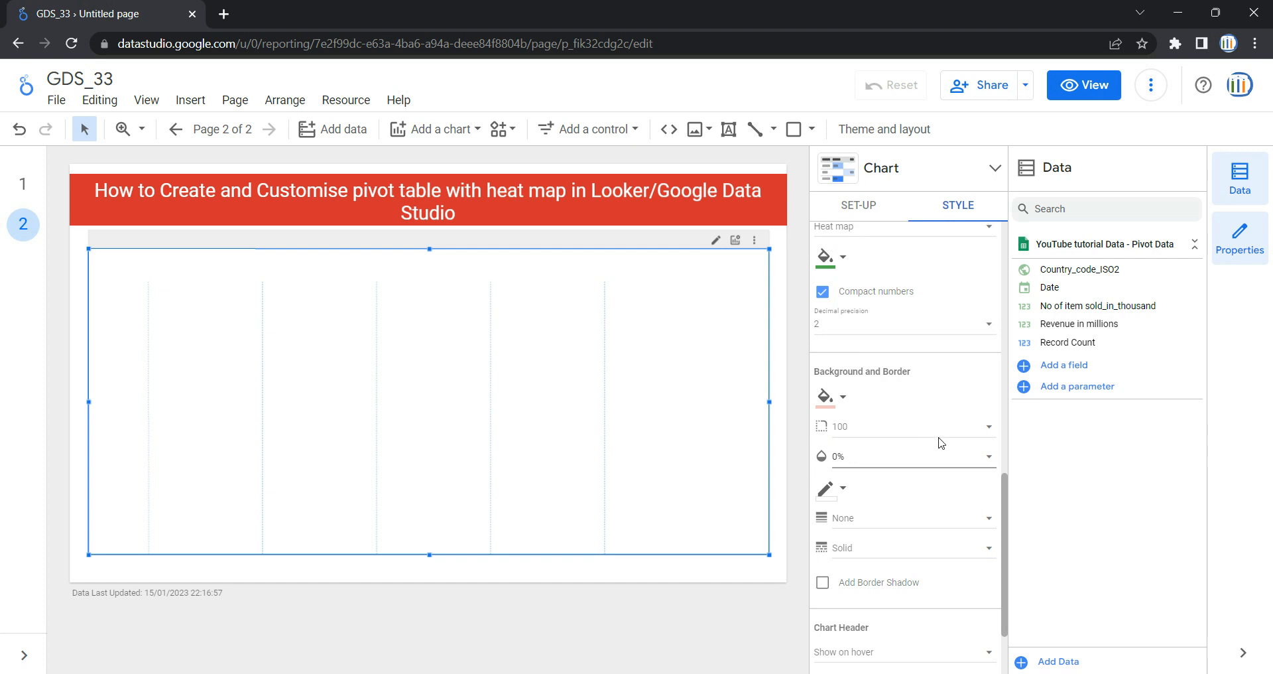
{"action": "left_click", "coordinate": [939, 461]}
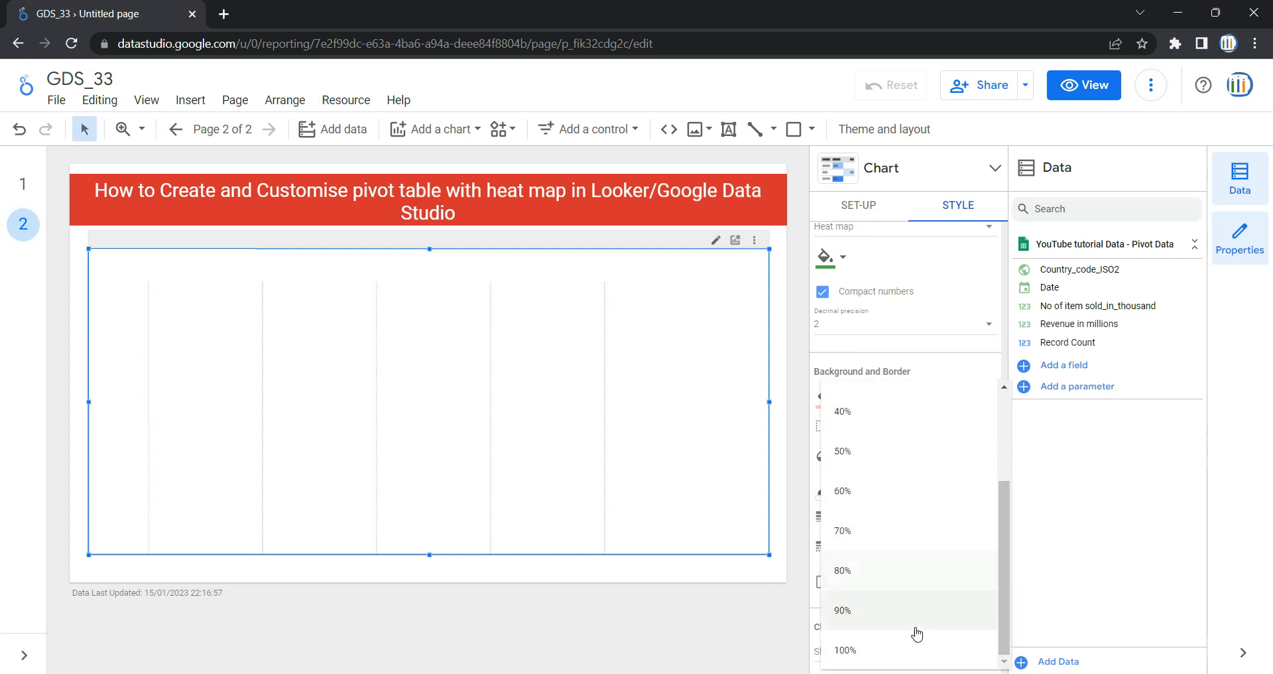
{"action": "left_click", "coordinate": [906, 649]}
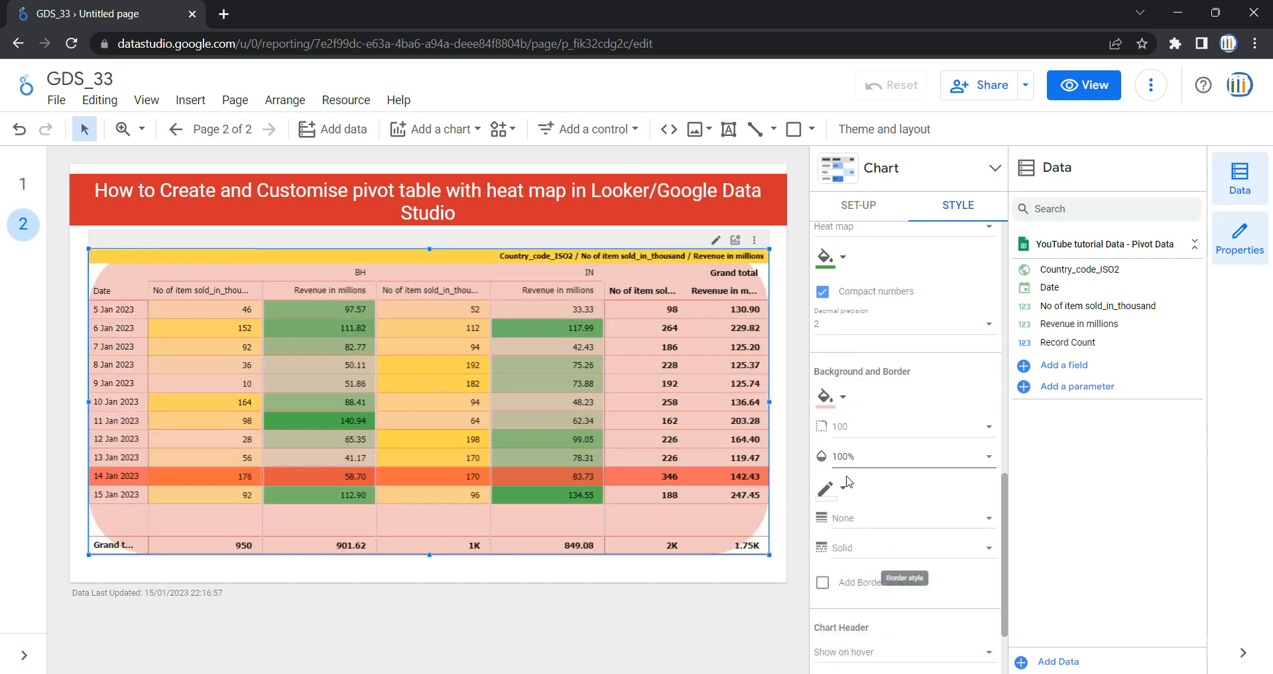
- Give the pivot table a dark blue outer border with a weight of 5
{"action": "scroll", "coordinate": [872, 474], "scroll_direction": "down", "scroll_amount": 1}
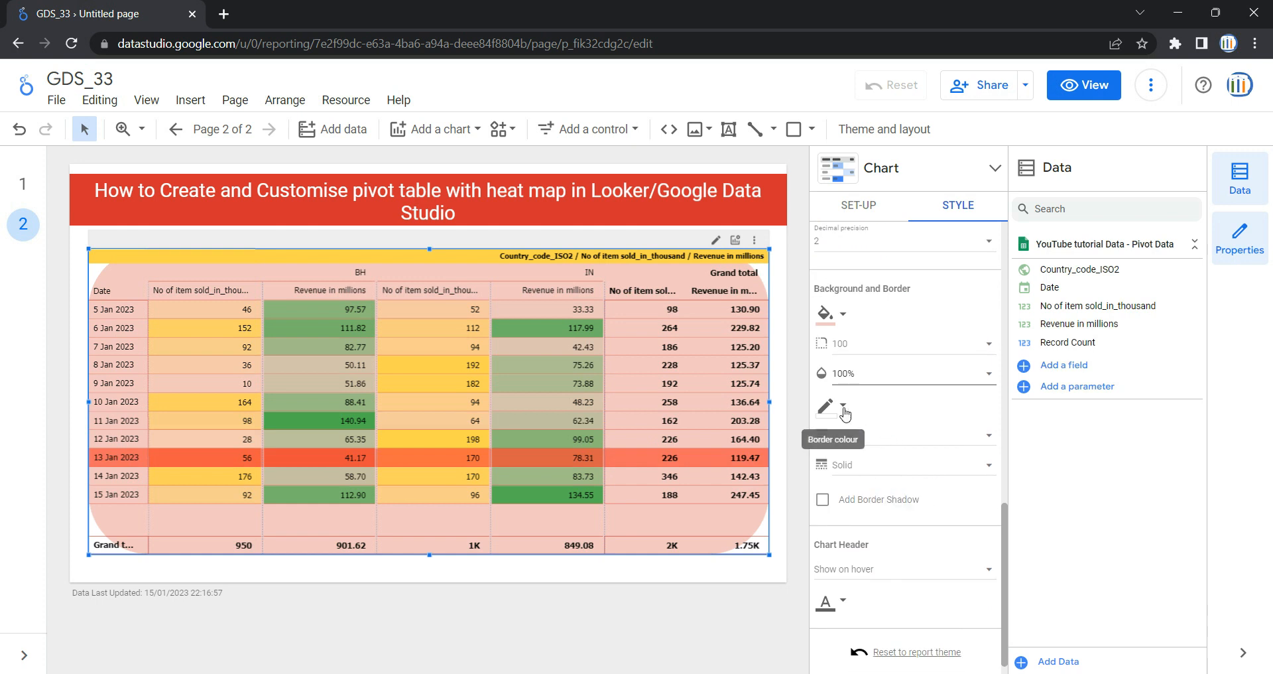
{"action": "left_click", "coordinate": [844, 406]}
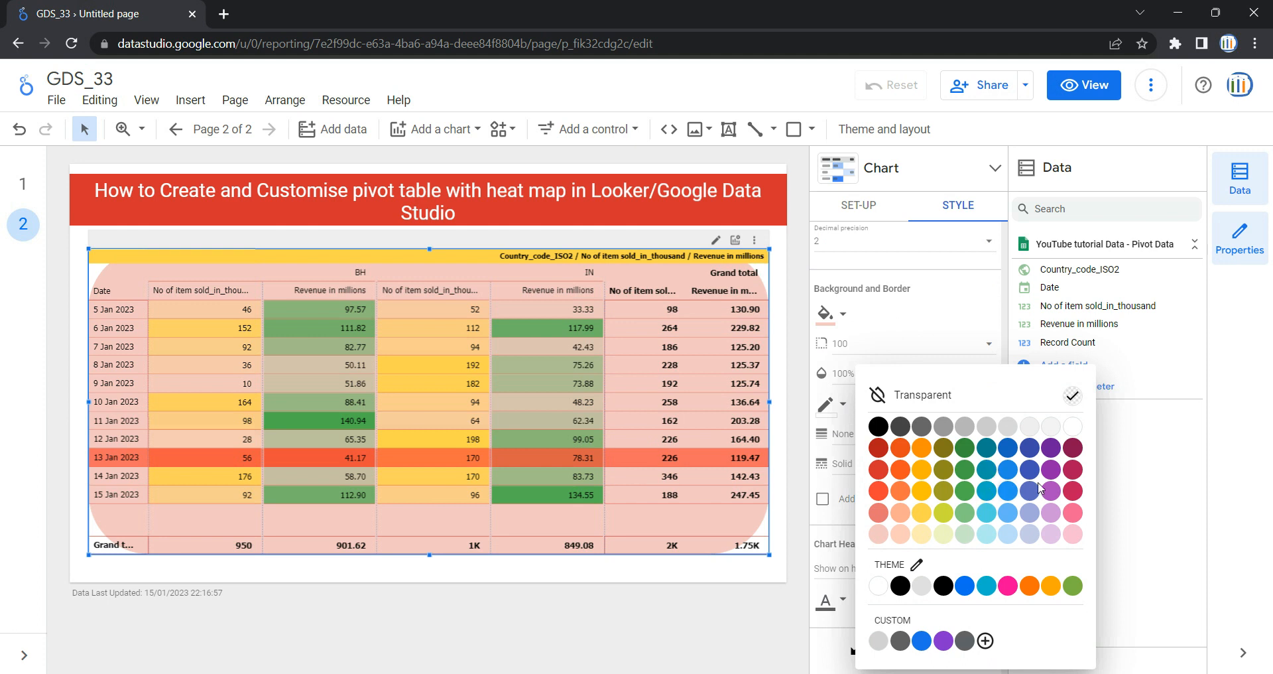
{"action": "left_click", "coordinate": [1008, 453]}
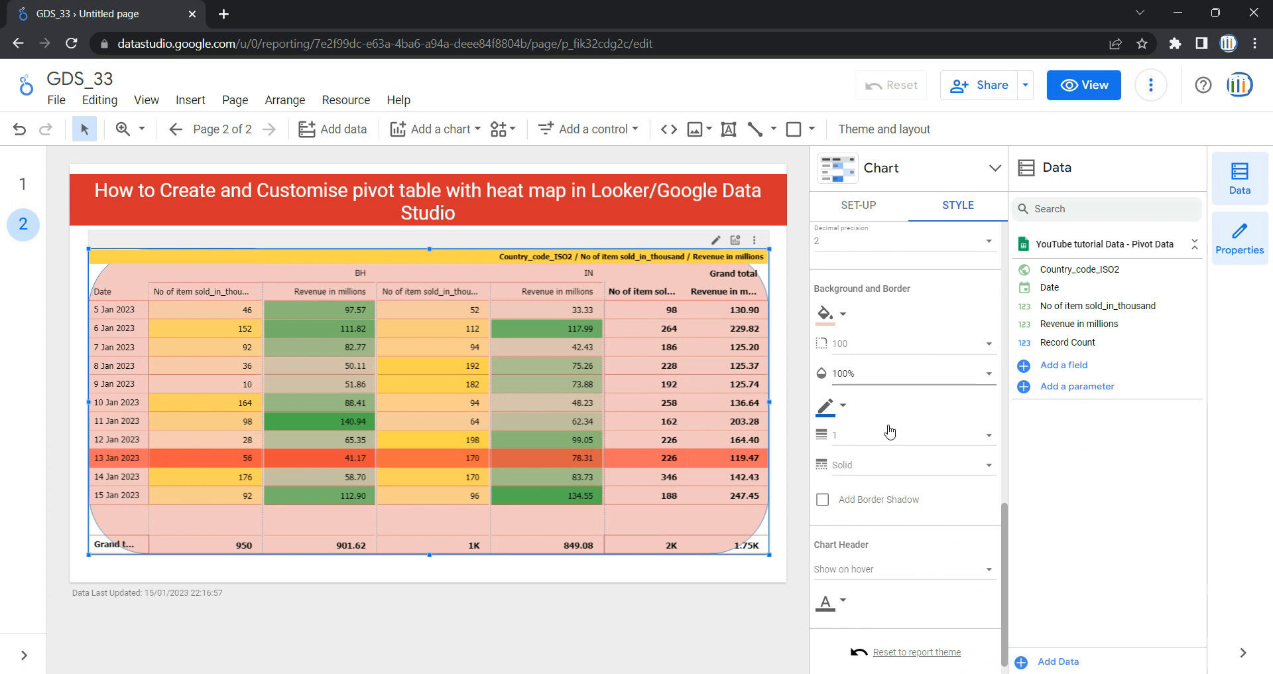
{"action": "left_click", "coordinate": [845, 446]}
{"action": "left_click", "coordinate": [887, 592]}
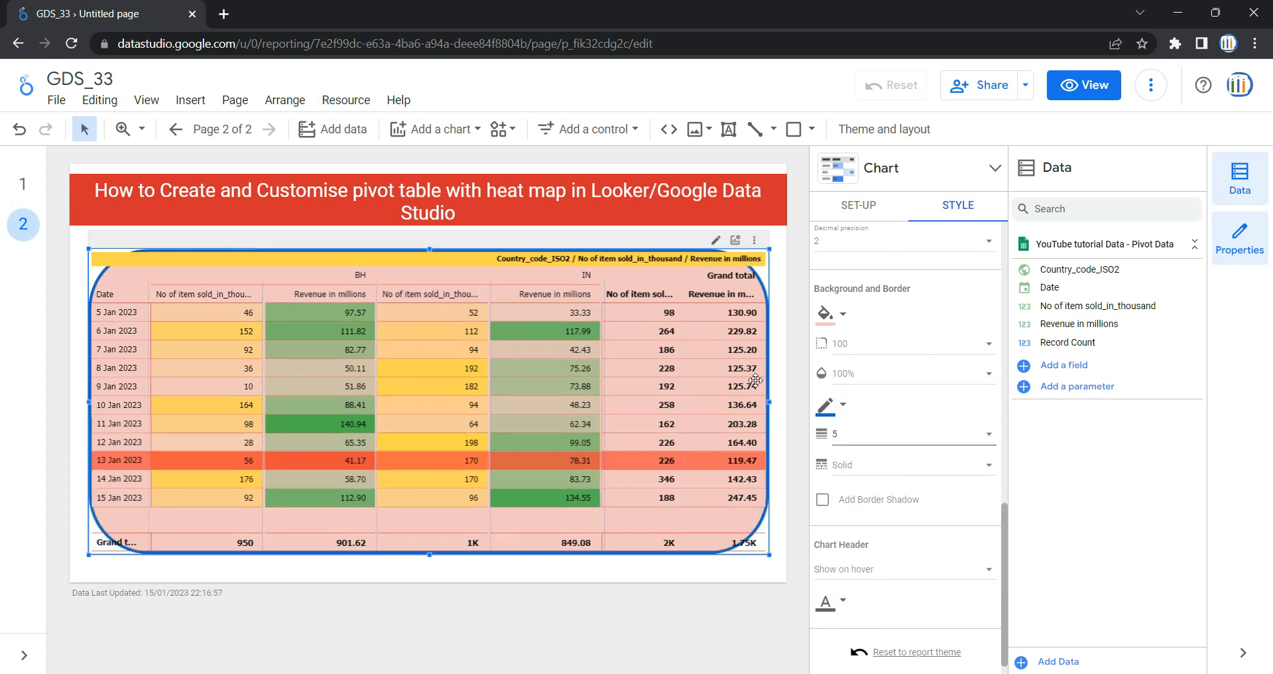
- Try the Dashed, Dotted and Double styles on the table's outer border and settle on Dashed
{"action": "left_click", "coordinate": [880, 472]}
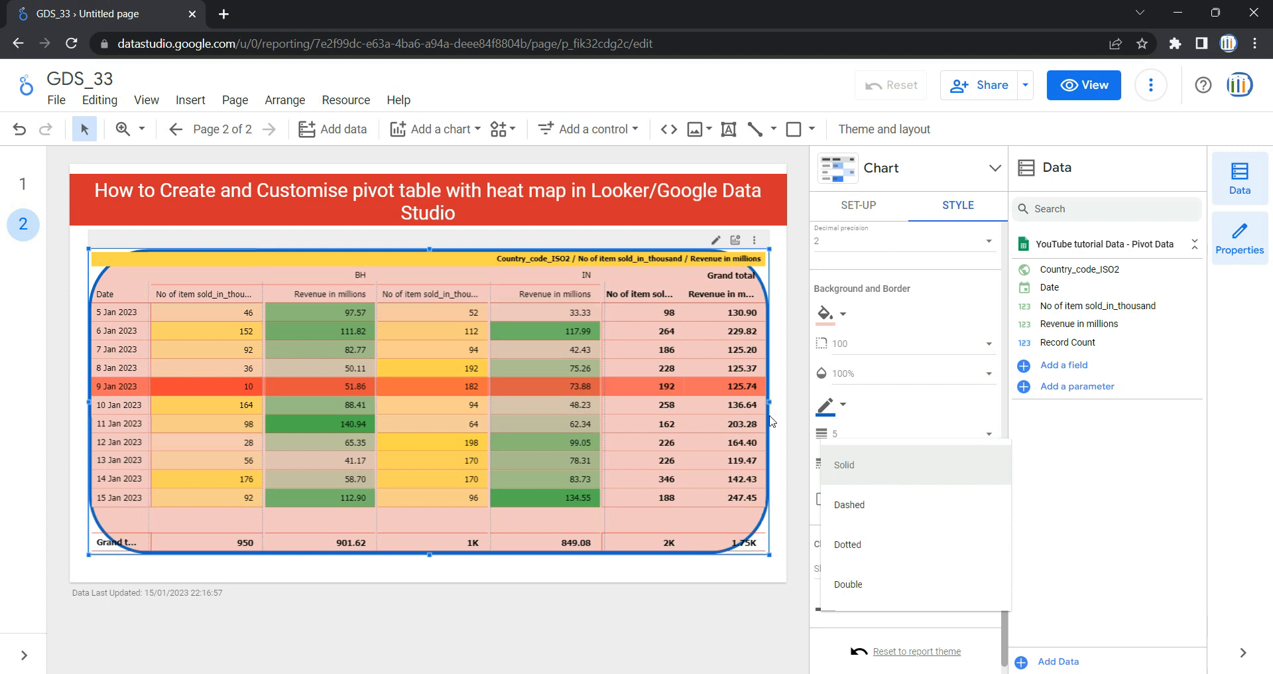
{"action": "left_click", "coordinate": [875, 505]}
{"action": "left_click", "coordinate": [865, 467]}
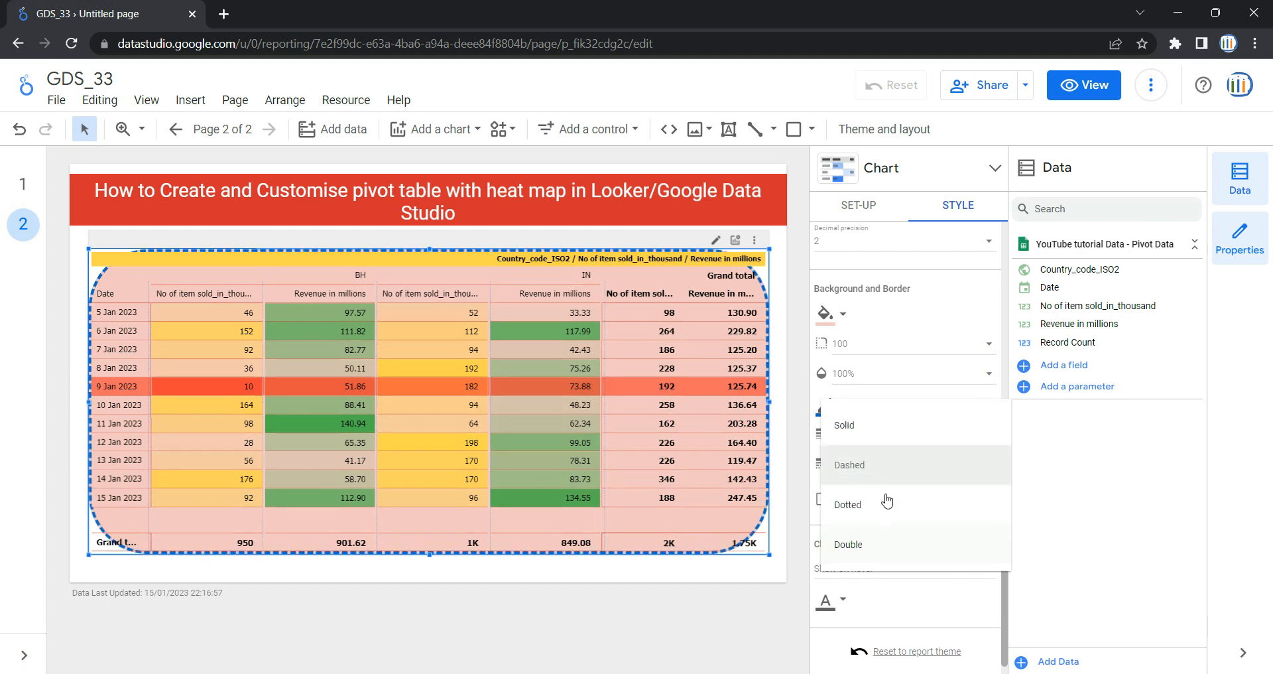
{"action": "left_click", "coordinate": [888, 515]}
{"action": "left_click", "coordinate": [896, 474]}
{"action": "left_click", "coordinate": [898, 510]}
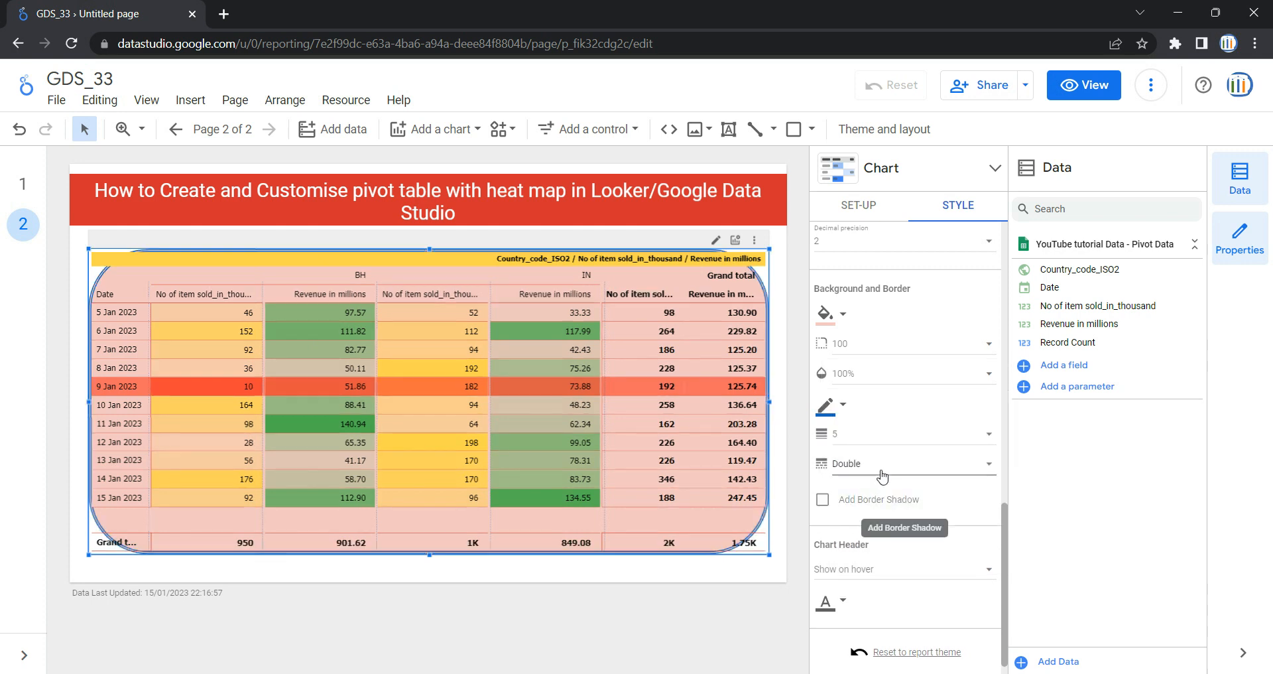
{"action": "left_click", "coordinate": [882, 472]}
{"action": "left_click", "coordinate": [898, 393]}
{"action": "scroll", "coordinate": [901, 464], "scroll_direction": "down", "scroll_amount": 1}
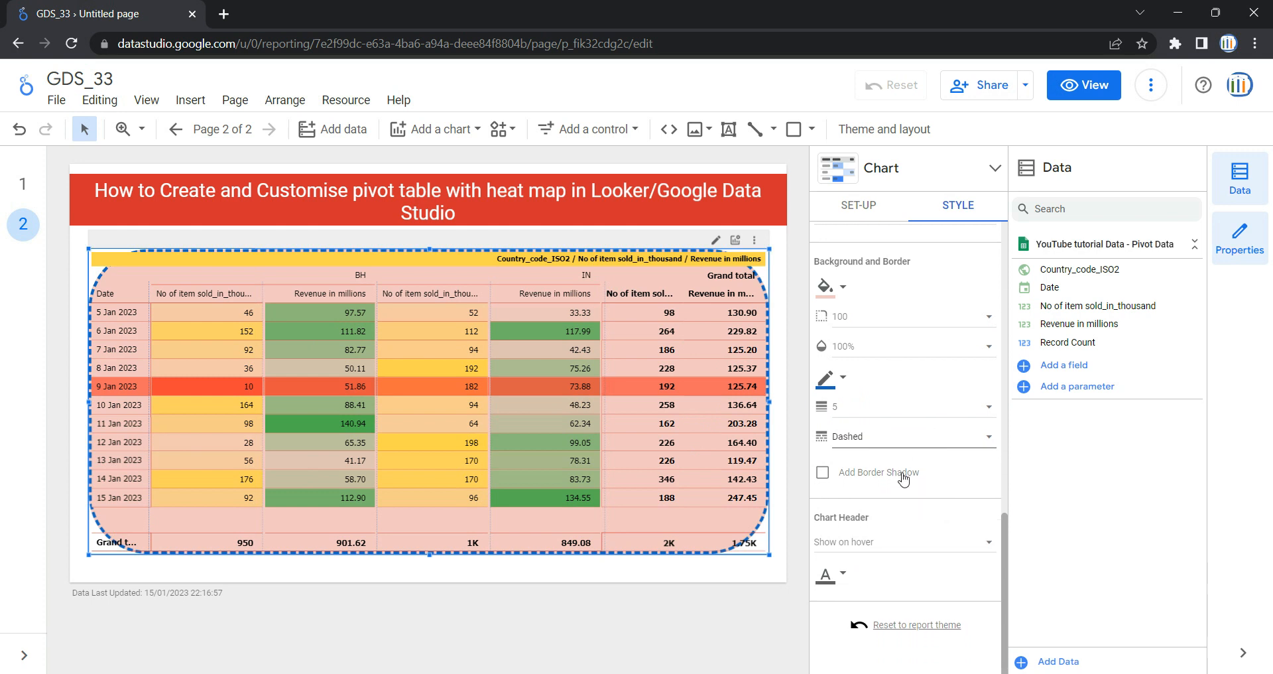
- Add a border shadow to the pivot table and deselect the table
{"action": "left_click", "coordinate": [823, 472]}
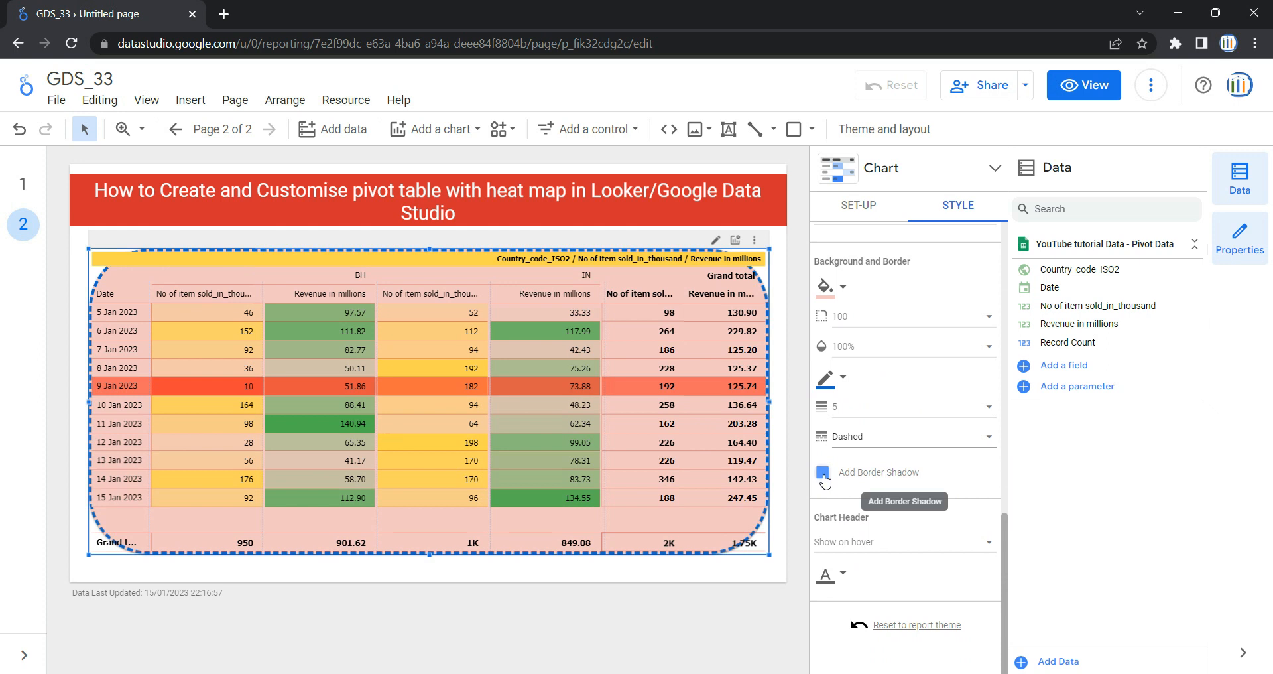
{"action": "left_click", "coordinate": [733, 572]}
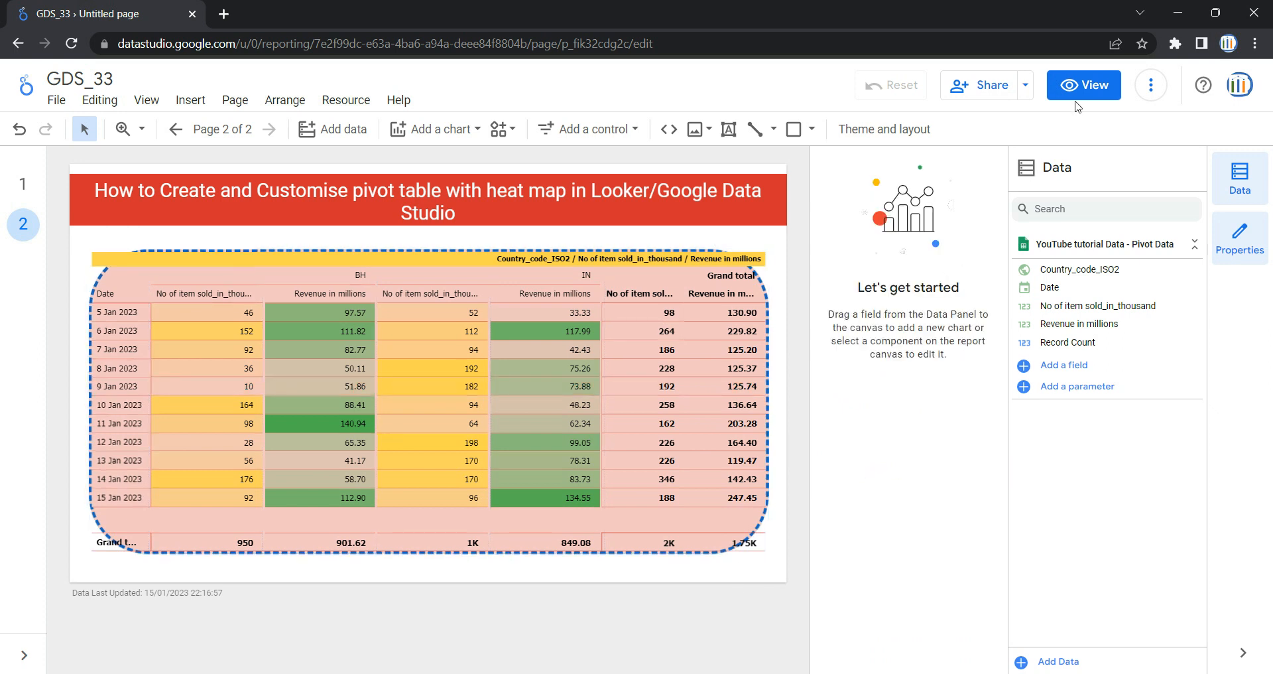
- Switch the report to view mode, collapse the page navigation and look over the finished pivot table down to its grand total row
{"action": "left_click", "coordinate": [1079, 92]}
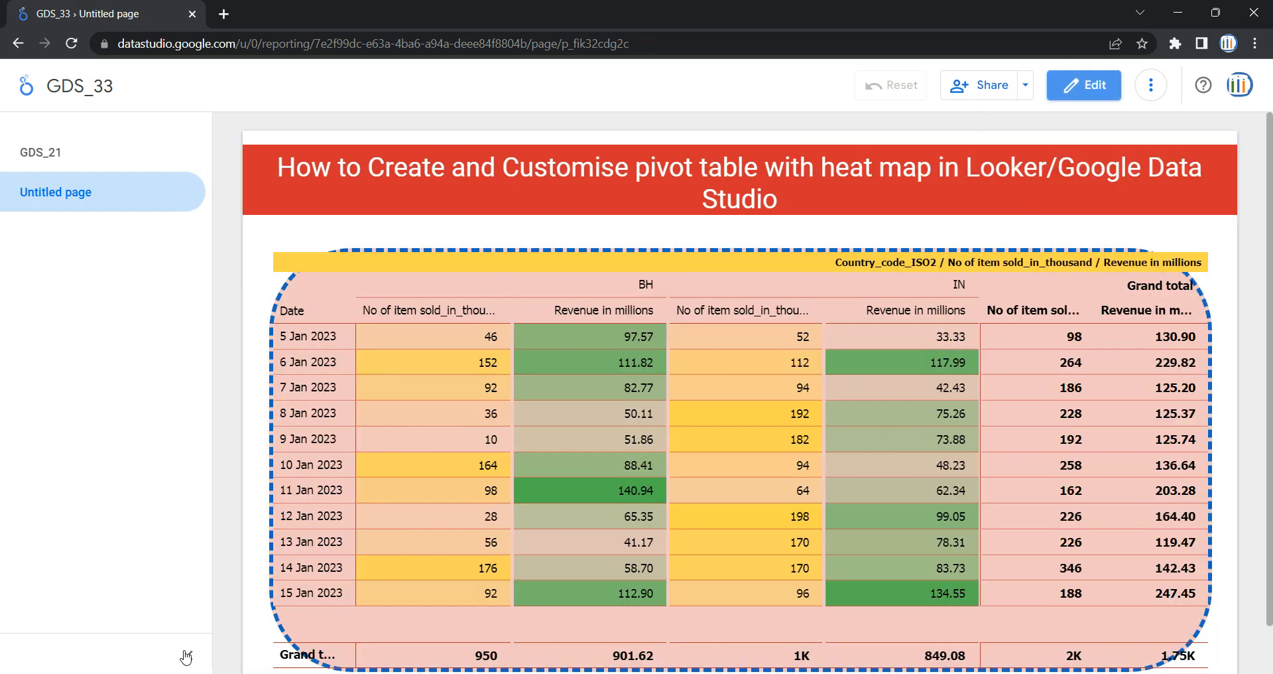
{"action": "left_click", "coordinate": [184, 656]}
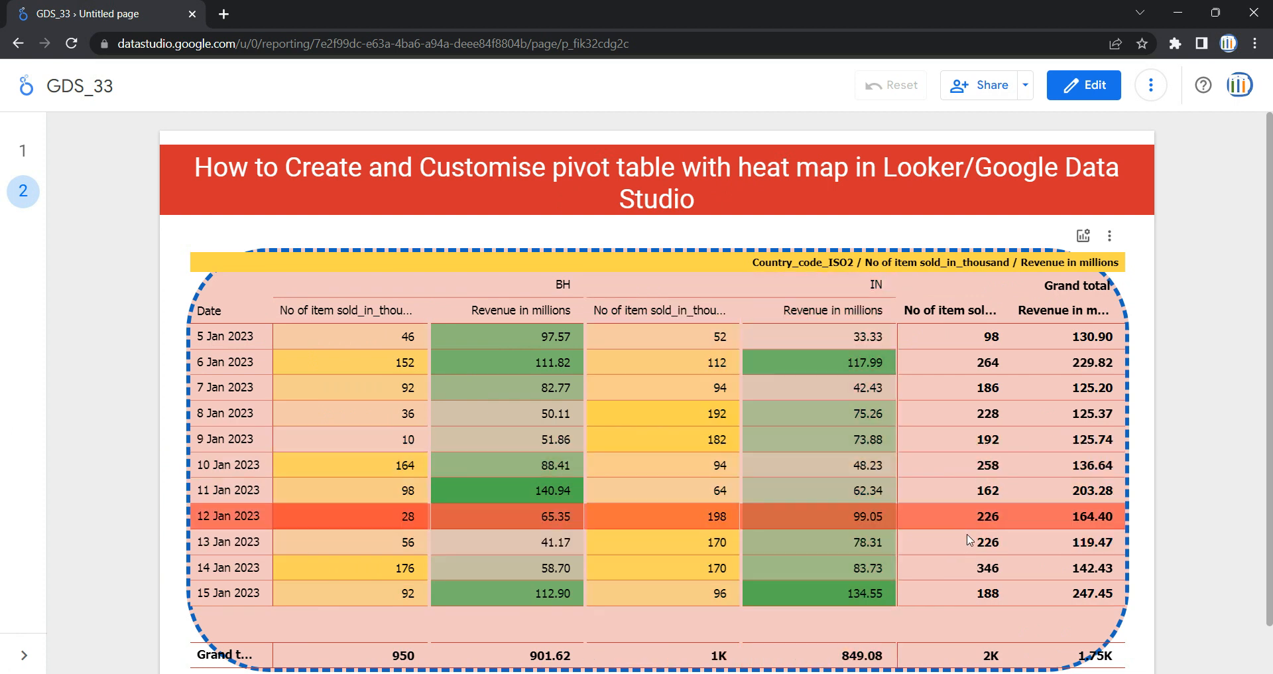
{"action": "scroll", "coordinate": [1179, 449], "scroll_direction": "down", "scroll_amount": 2}
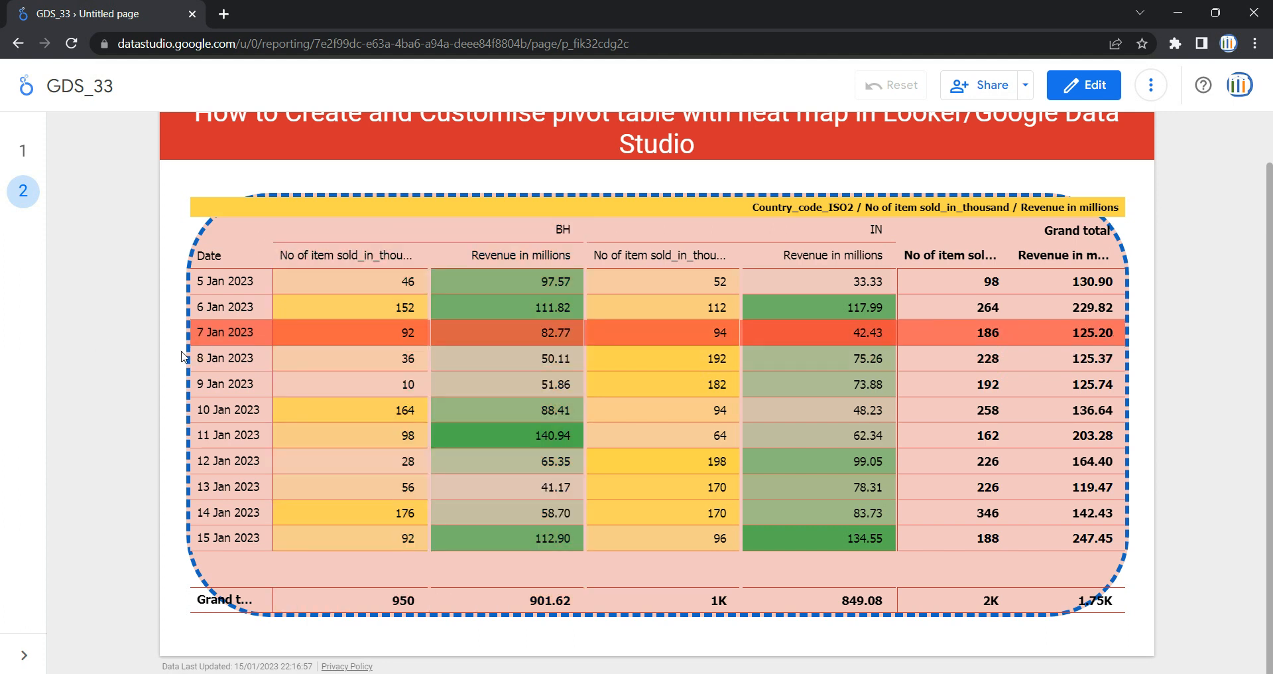
{"action": "scroll", "coordinate": [184, 356], "scroll_direction": "up", "scroll_amount": 1}
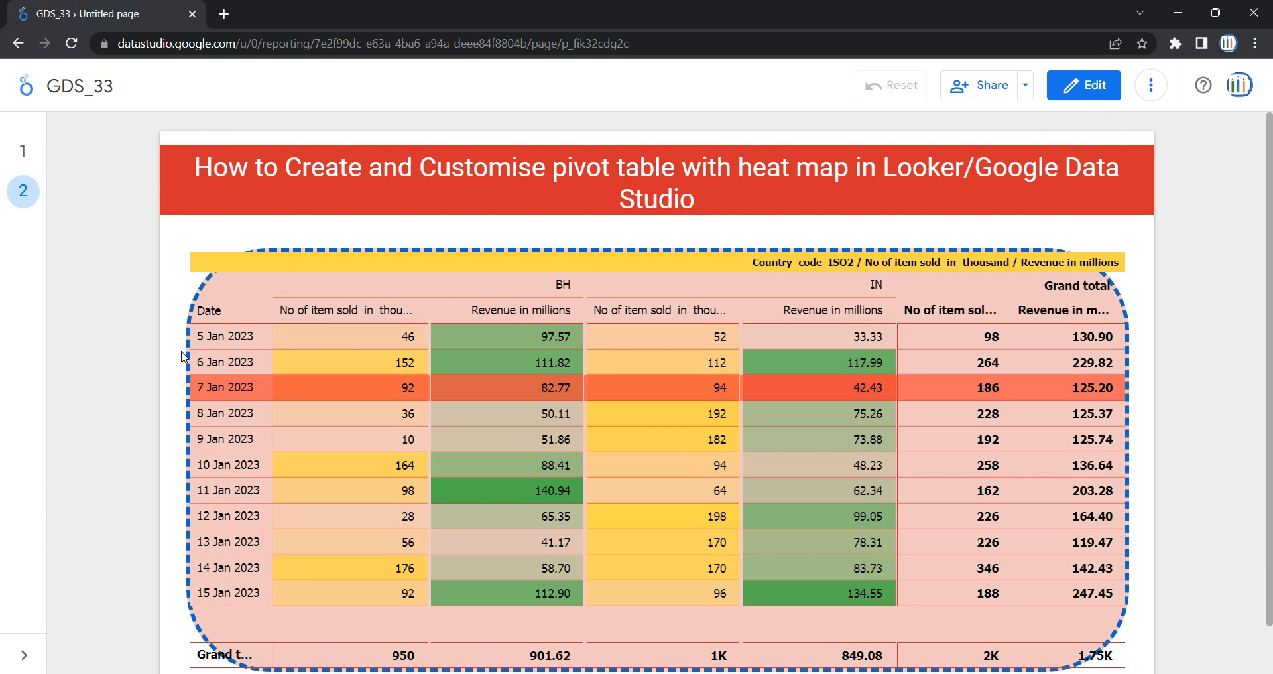